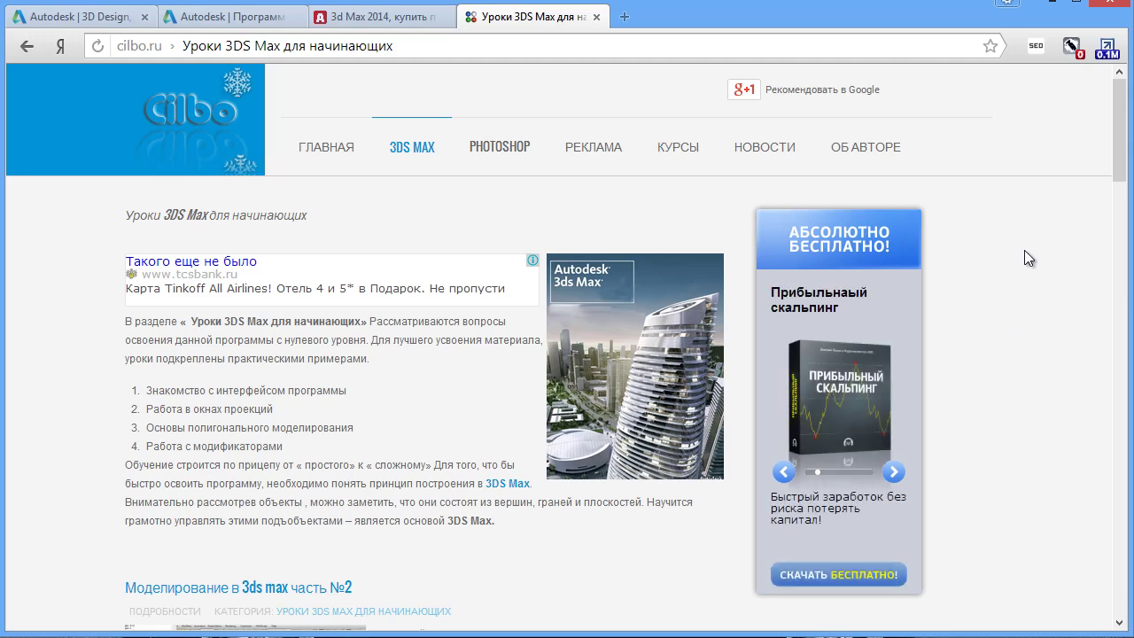
# Switch to the architect-design.ru tab showing the 3ds Max 2014 purchase page and prices
pyautogui.click(350, 16)
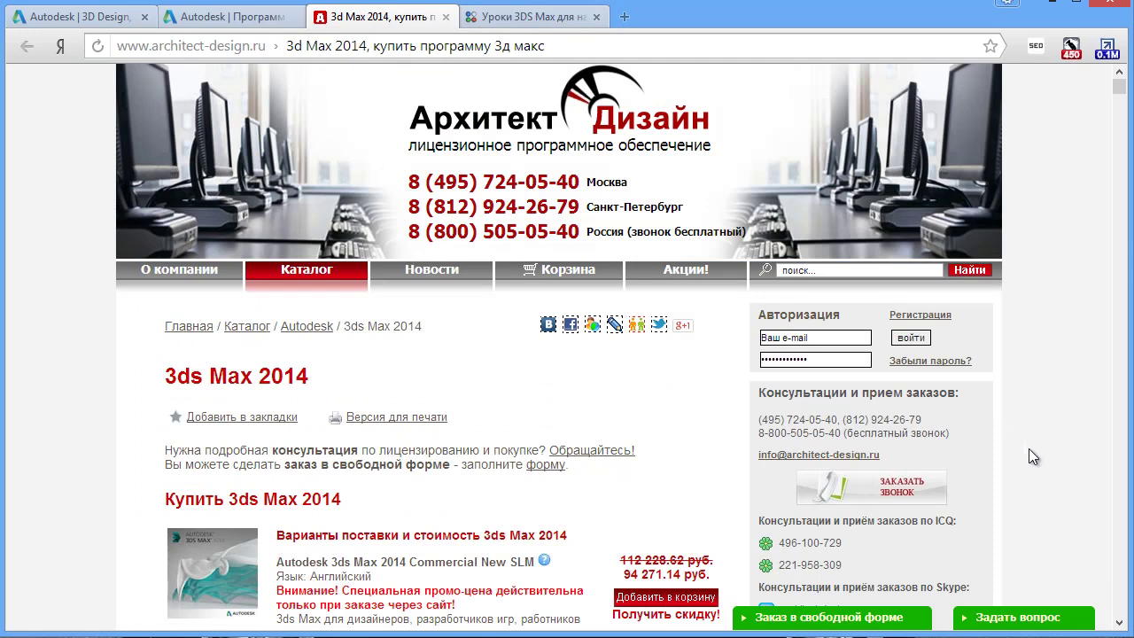
pyautogui.scroll(-1, 1017, 459)
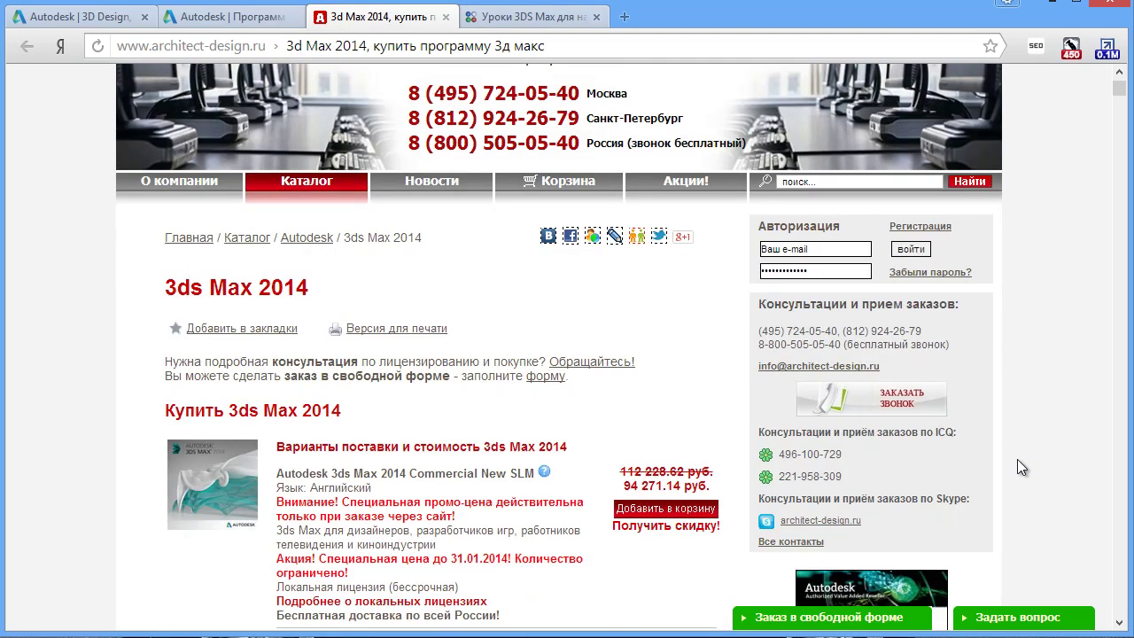
pyautogui.scroll(-1, 1017, 459)
pyautogui.scroll(-1, 1017, 459)
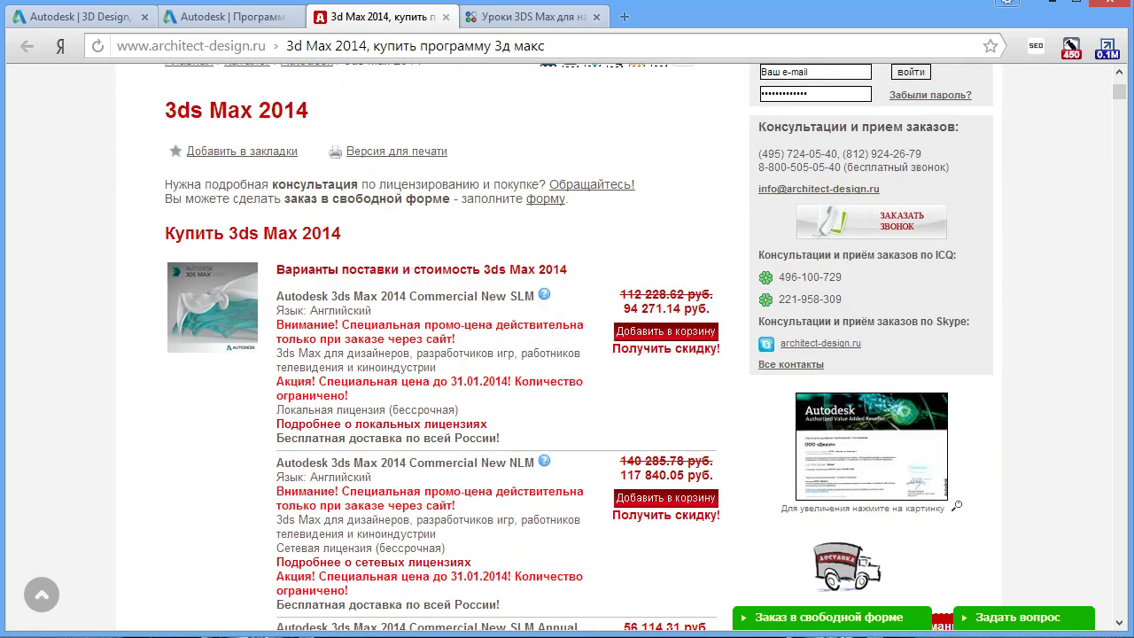
pyautogui.click(1089, 634)
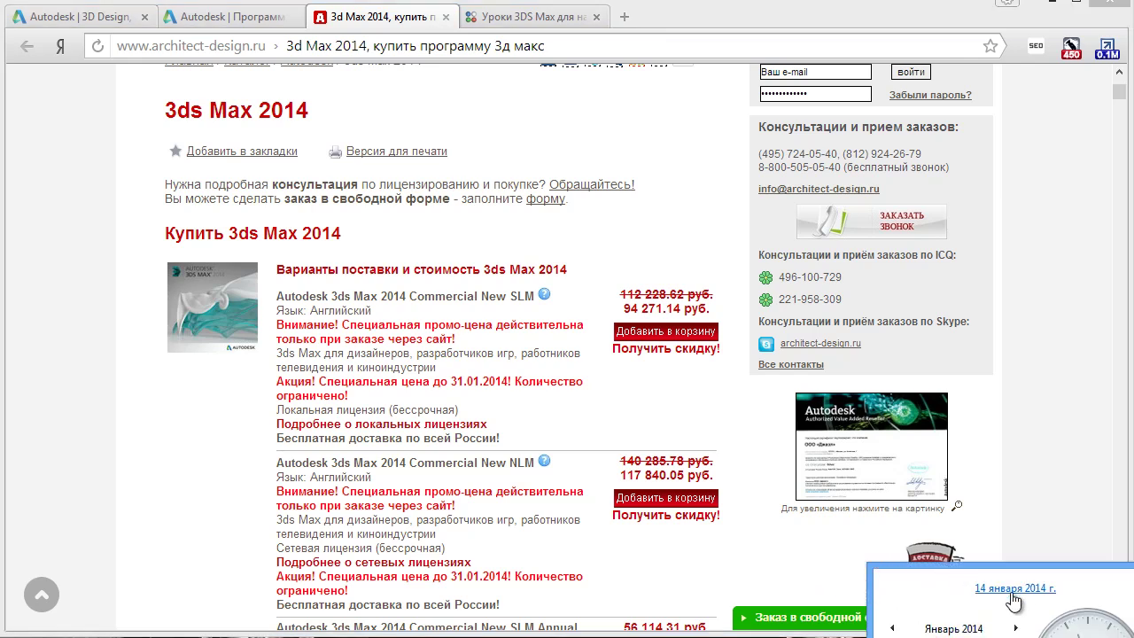
pyautogui.click(1048, 390)
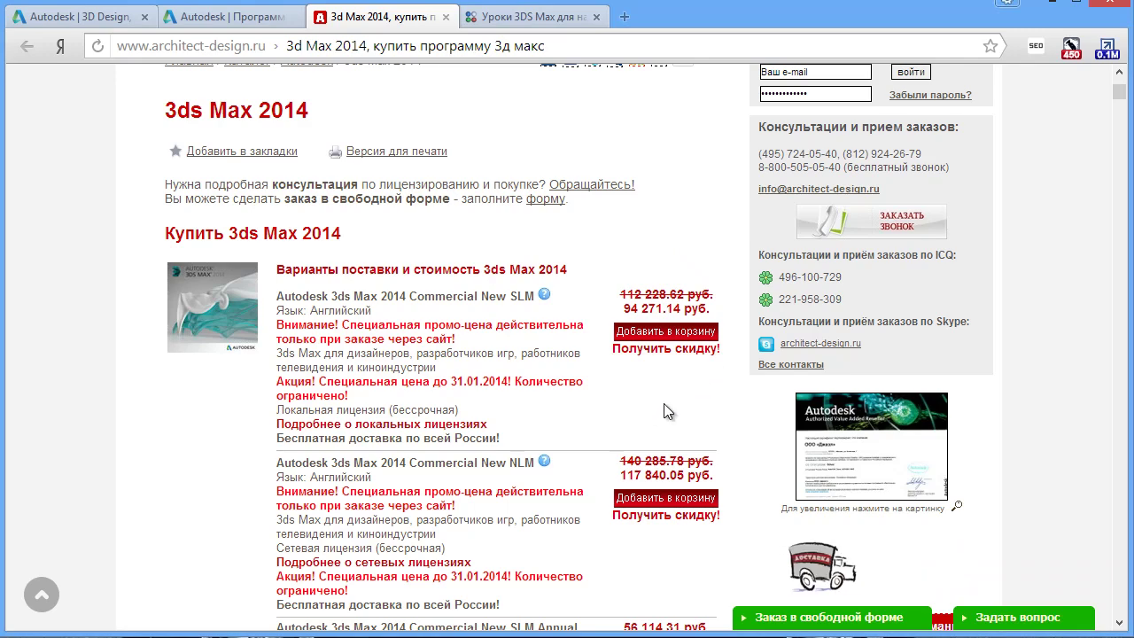
pyautogui.scroll(-1, 663, 403)
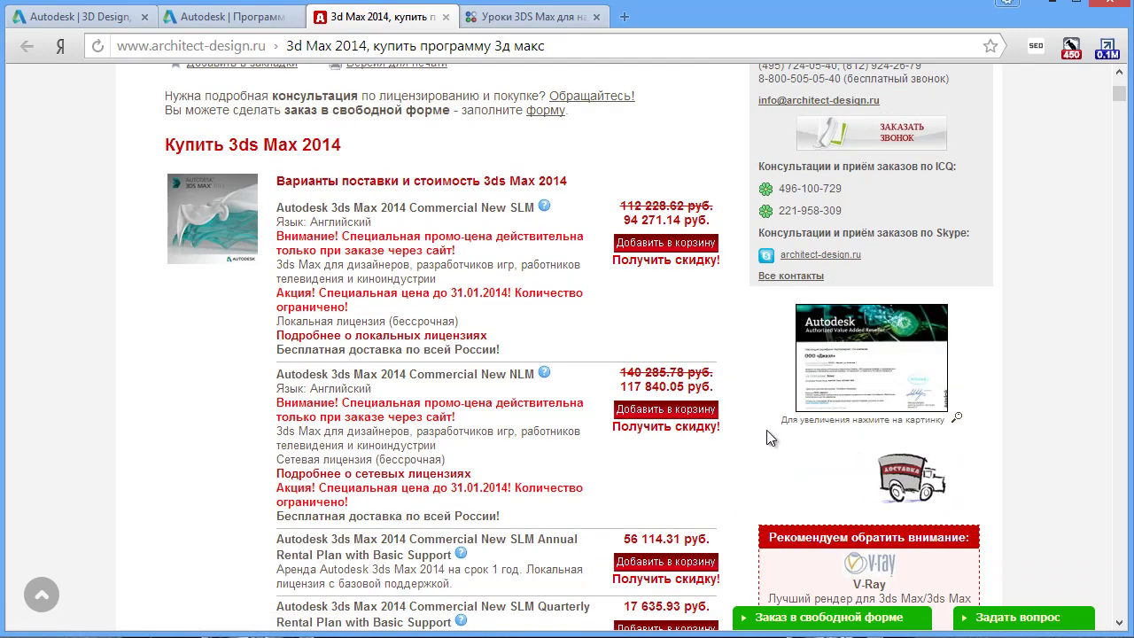
pyautogui.scroll(-3, 753, 429)
pyautogui.scroll(4, 746, 435)
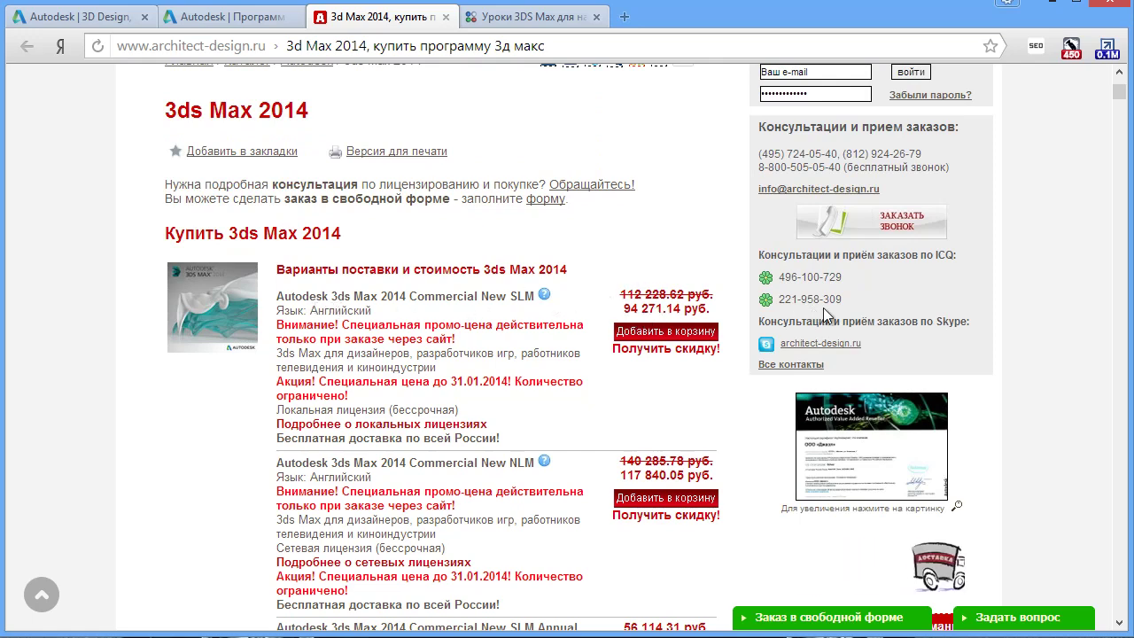
pyautogui.scroll(3, 1054, 368)
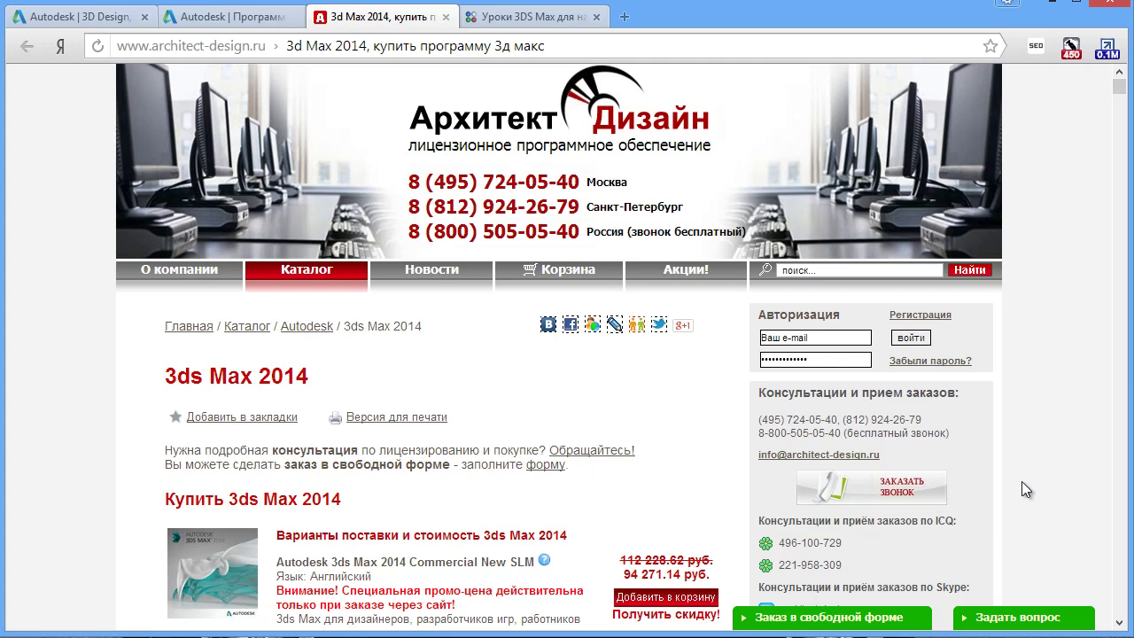
pyautogui.scroll(-3, 1039, 456)
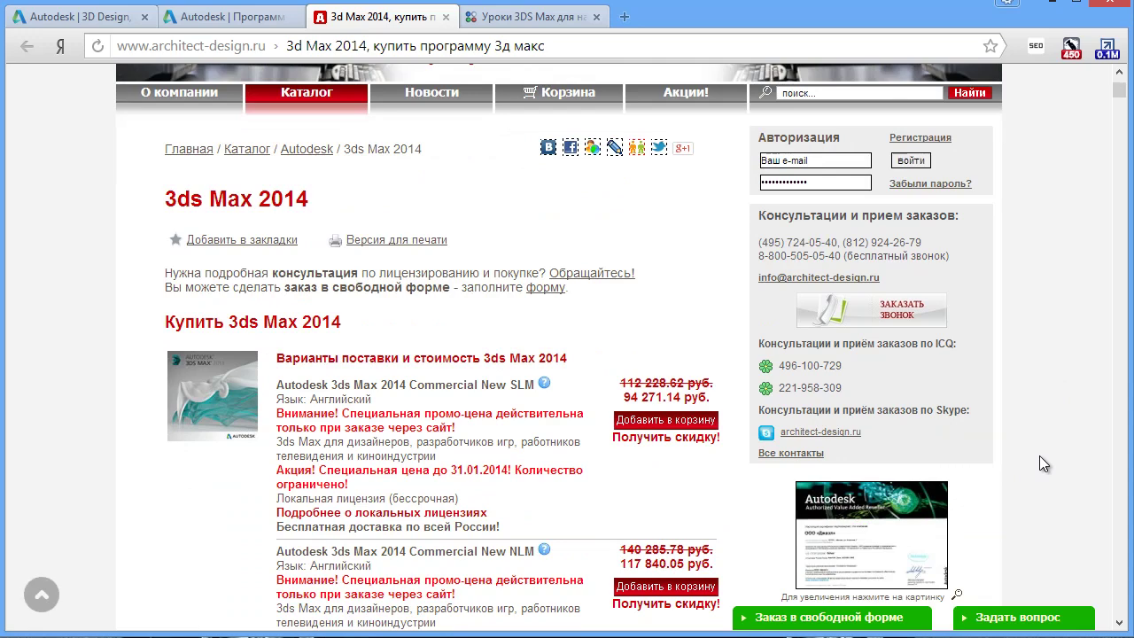
pyautogui.scroll(3, 1039, 455)
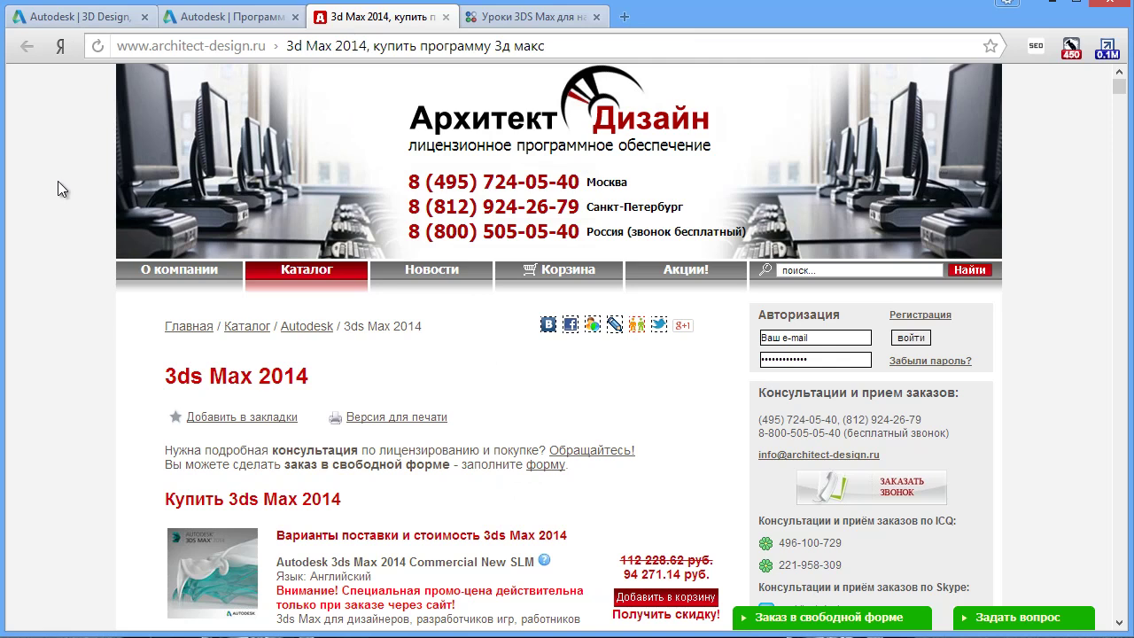
# Look over the Russian Autodesk home page, then open Communities on the English autodesk.com page
pyautogui.click(60, 20)
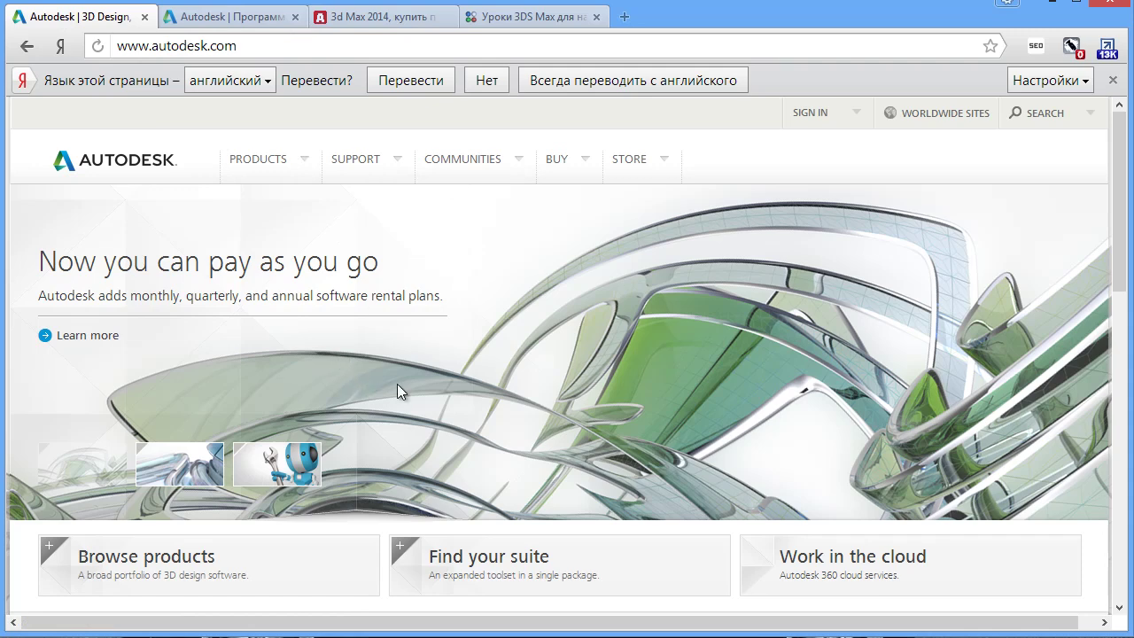
pyautogui.click(213, 22)
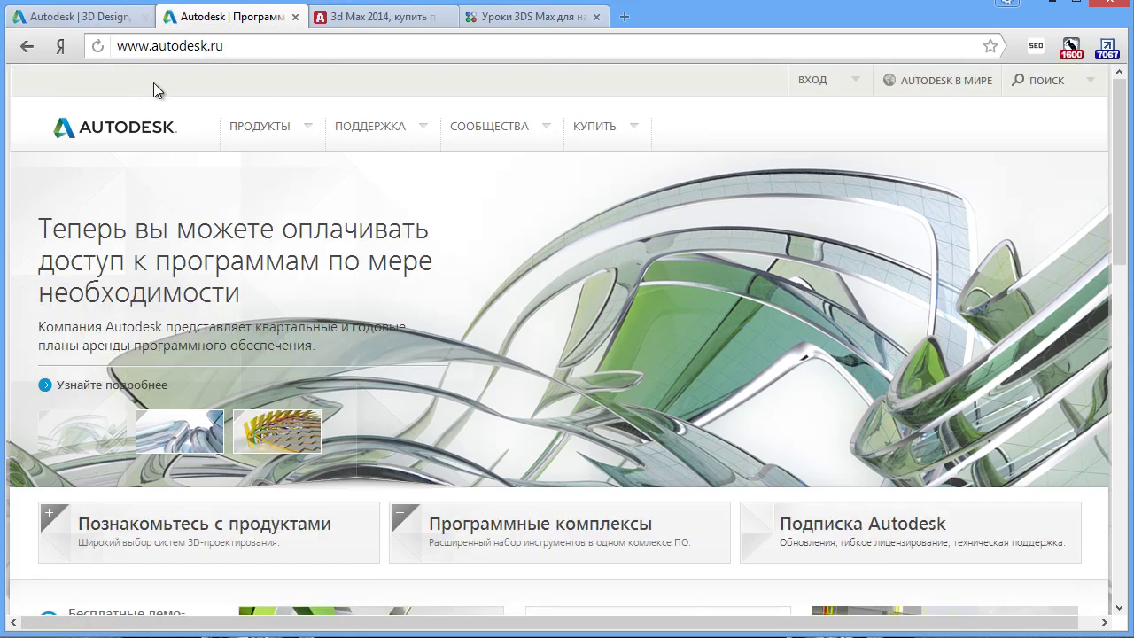
pyautogui.scroll(-3, 350, 262)
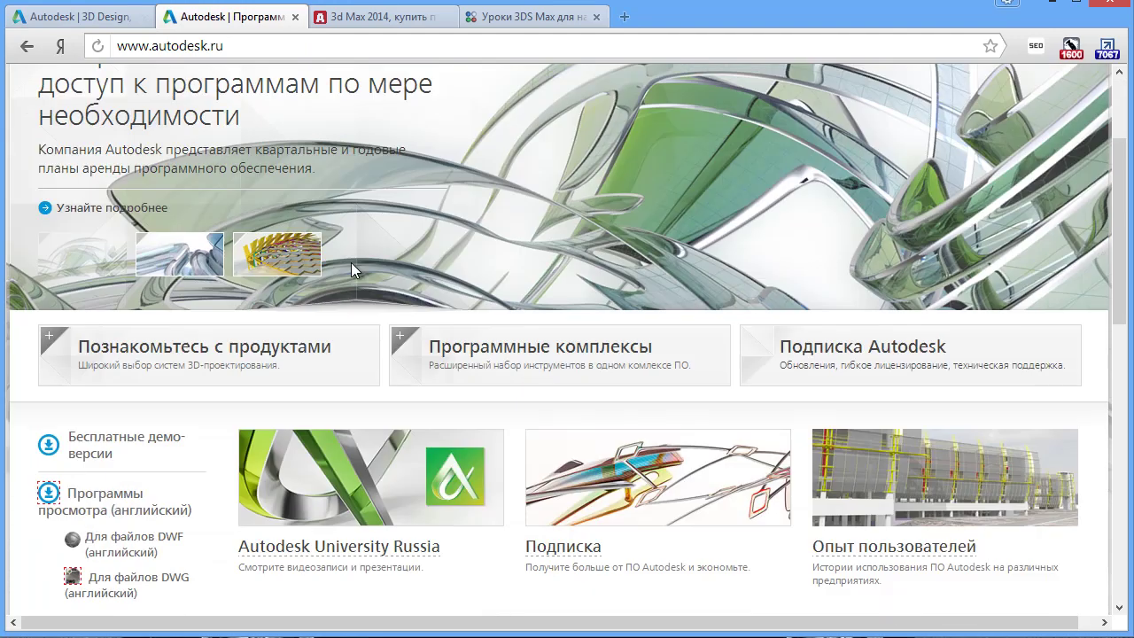
pyautogui.scroll(-1, 350, 262)
pyautogui.scroll(1, 350, 262)
pyautogui.scroll(3, 350, 262)
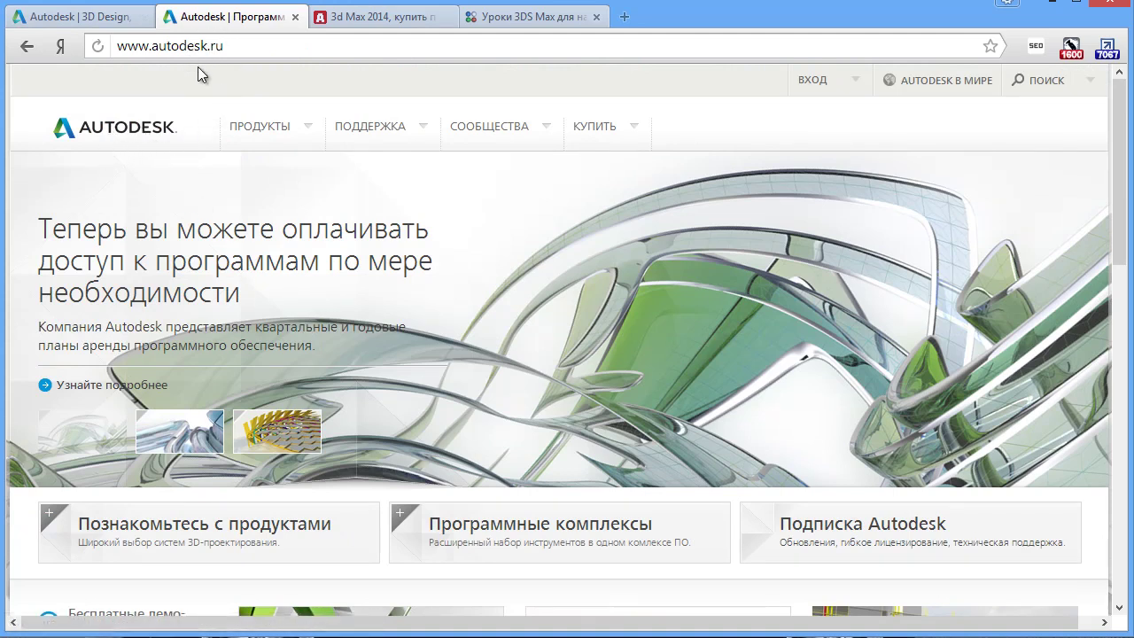
pyautogui.scroll(-3, 584, 244)
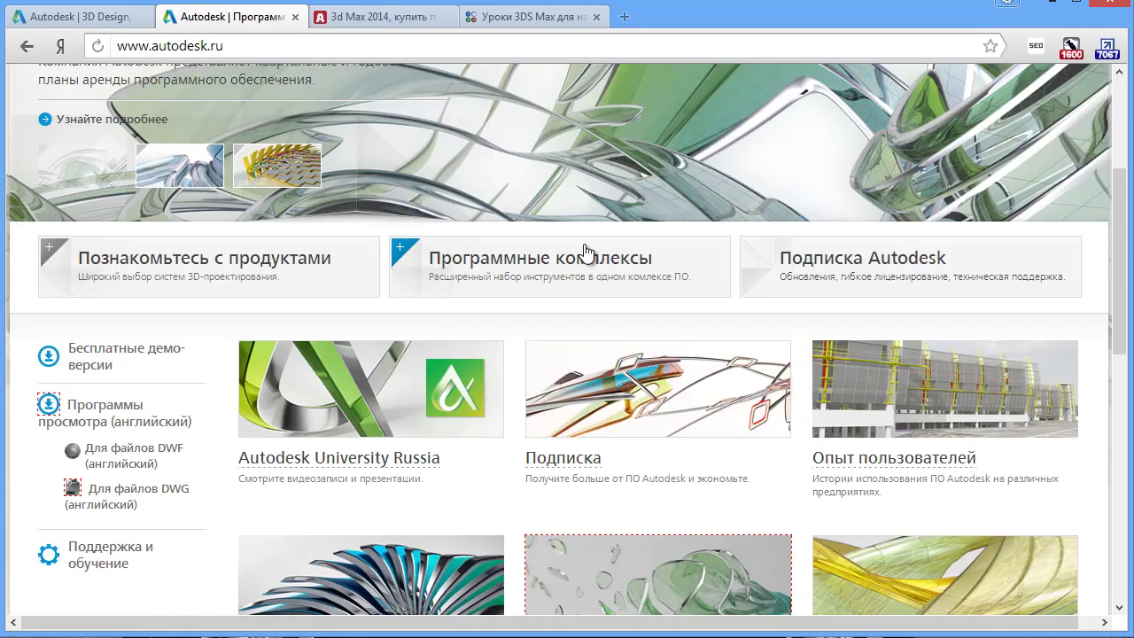
pyautogui.scroll(-3, 585, 247)
pyautogui.scroll(3, 586, 247)
pyautogui.scroll(3, 587, 247)
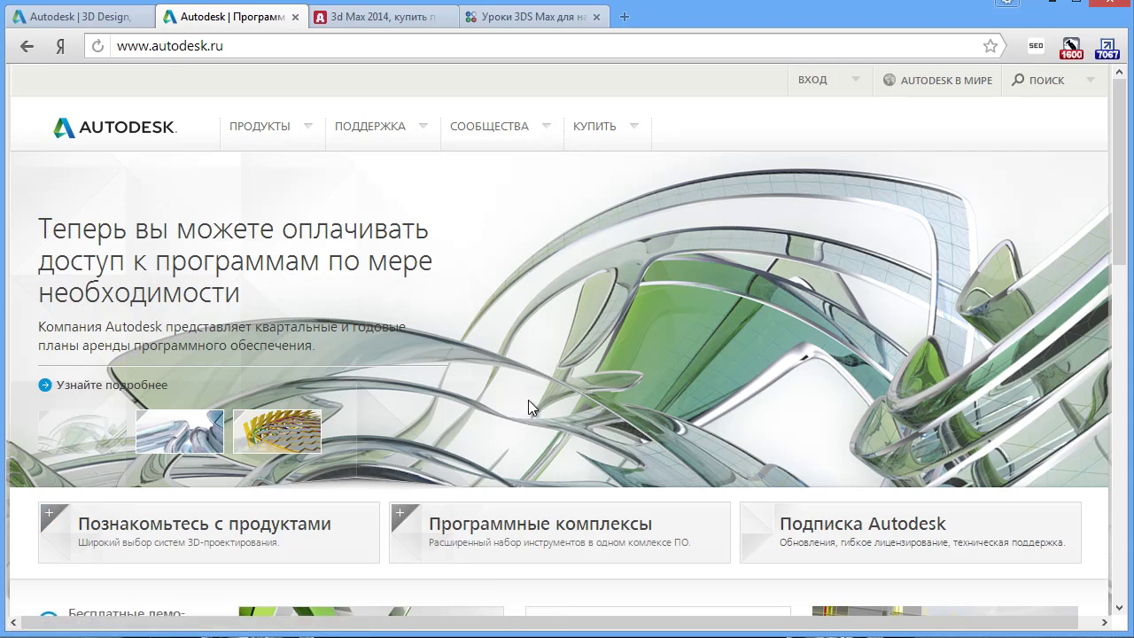
pyautogui.scroll(-3, 528, 404)
pyautogui.scroll(-3, 529, 405)
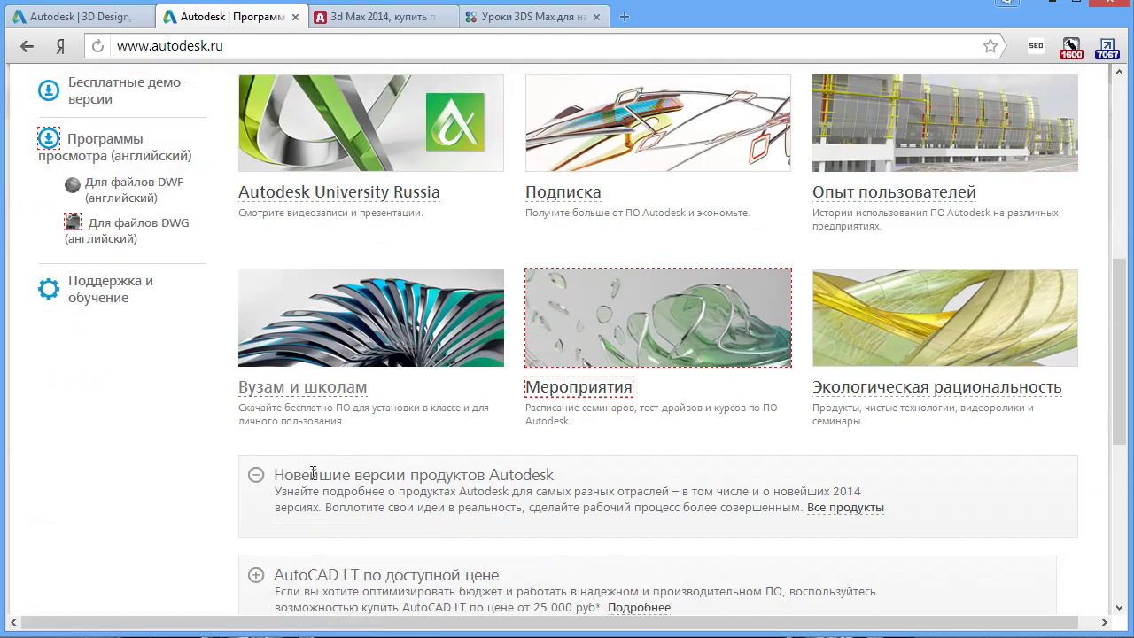
pyautogui.scroll(3, 539, 496)
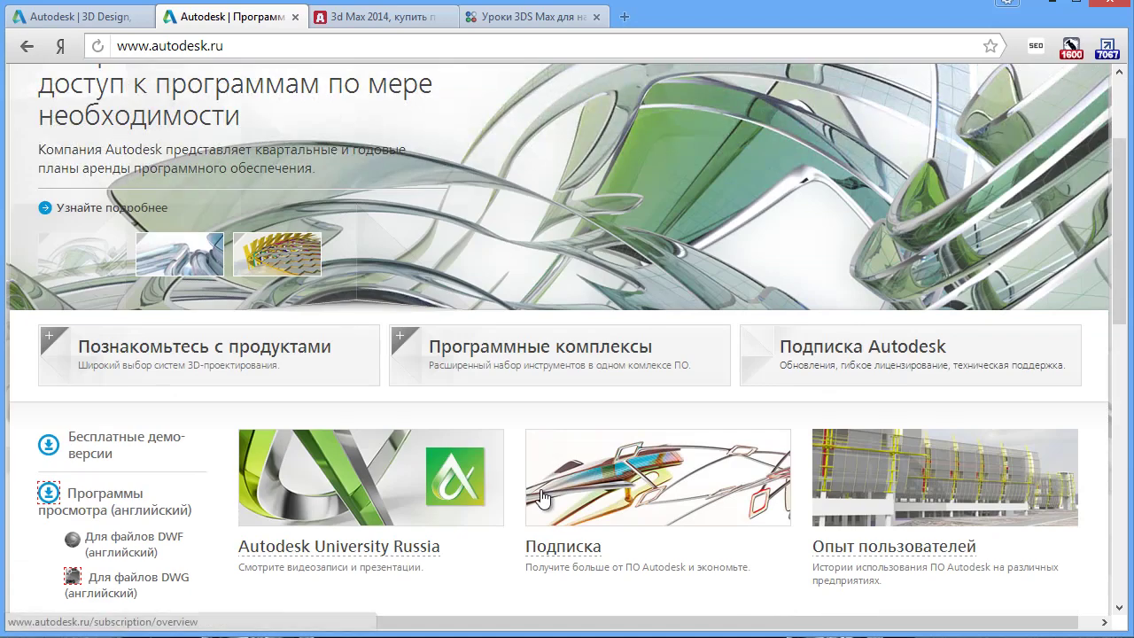
pyautogui.scroll(2, 541, 492)
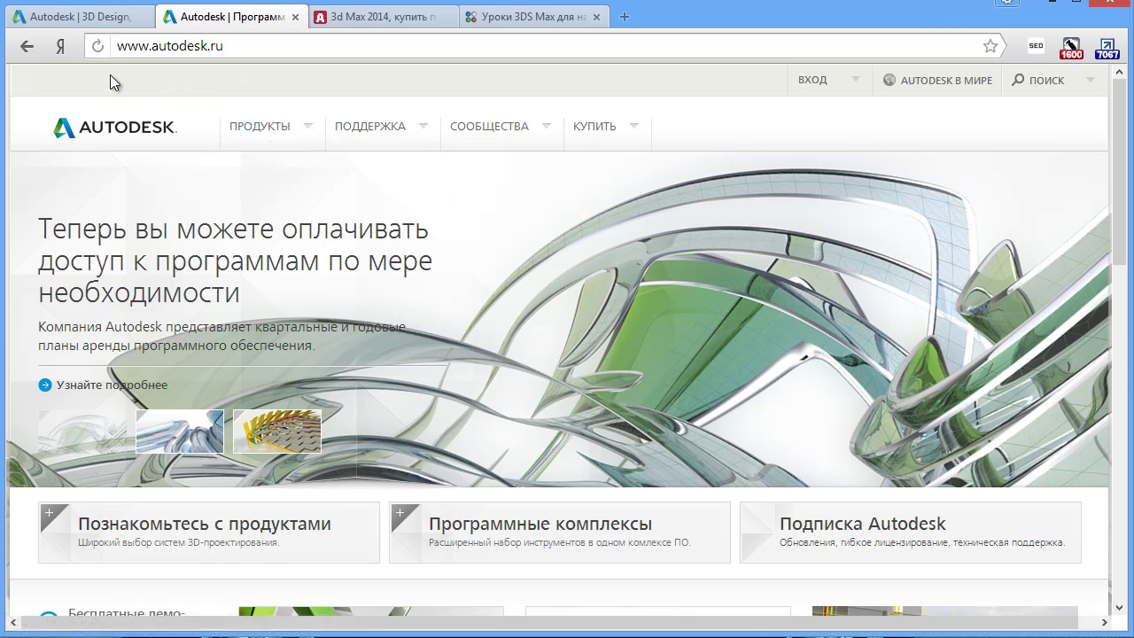
pyautogui.click(75, 19)
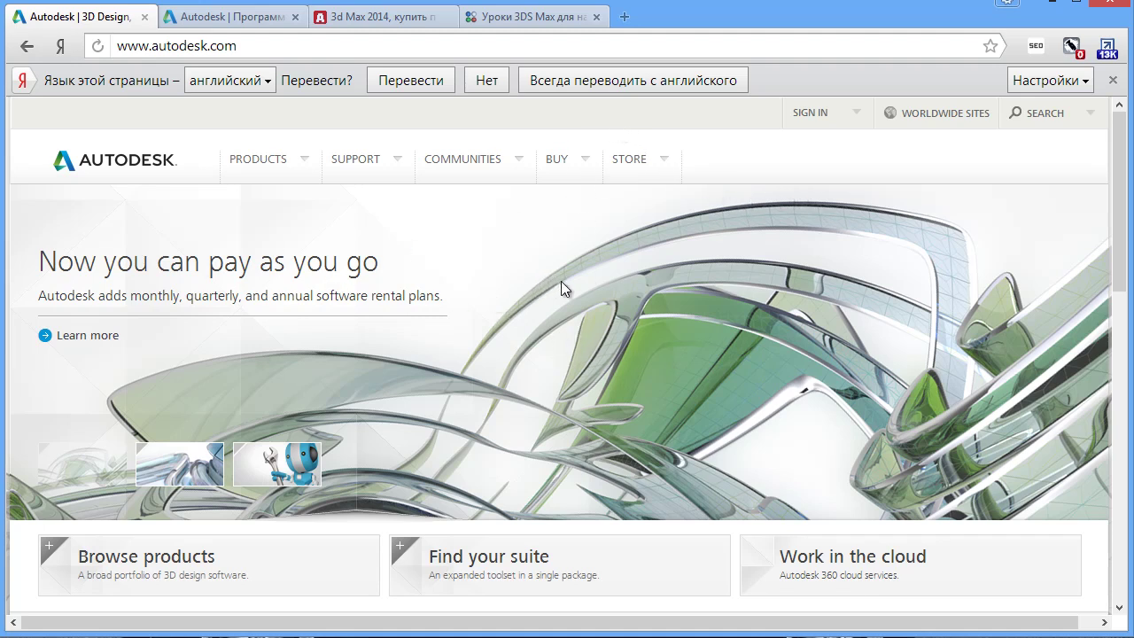
pyautogui.click(505, 161)
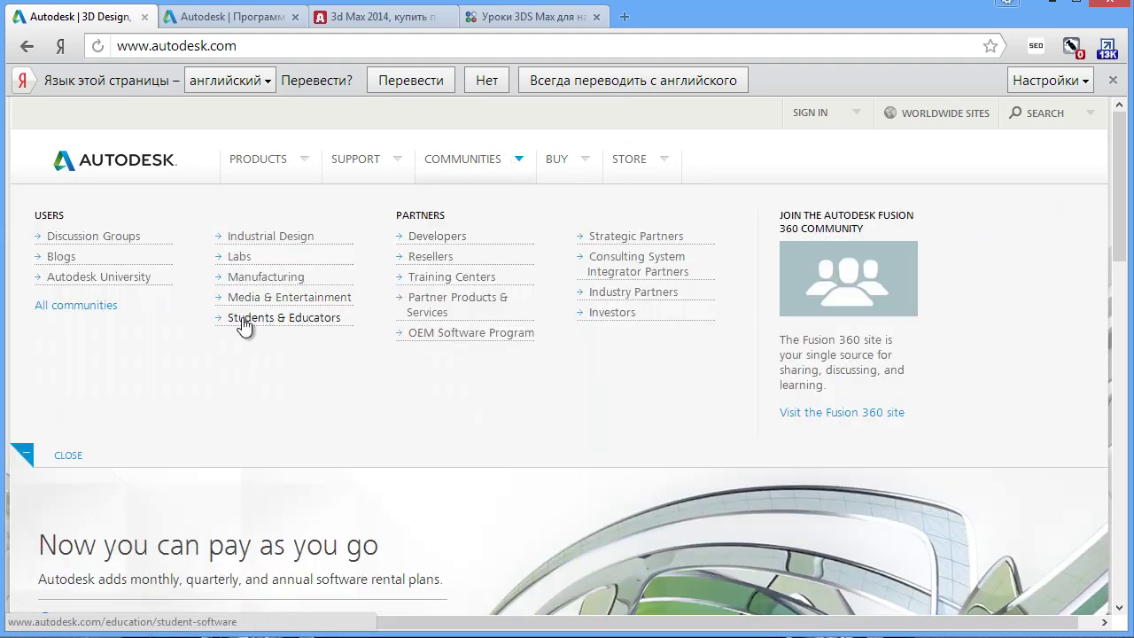
# Open the Students & Educators community page and keep it in its original English
pyautogui.click(281, 317)
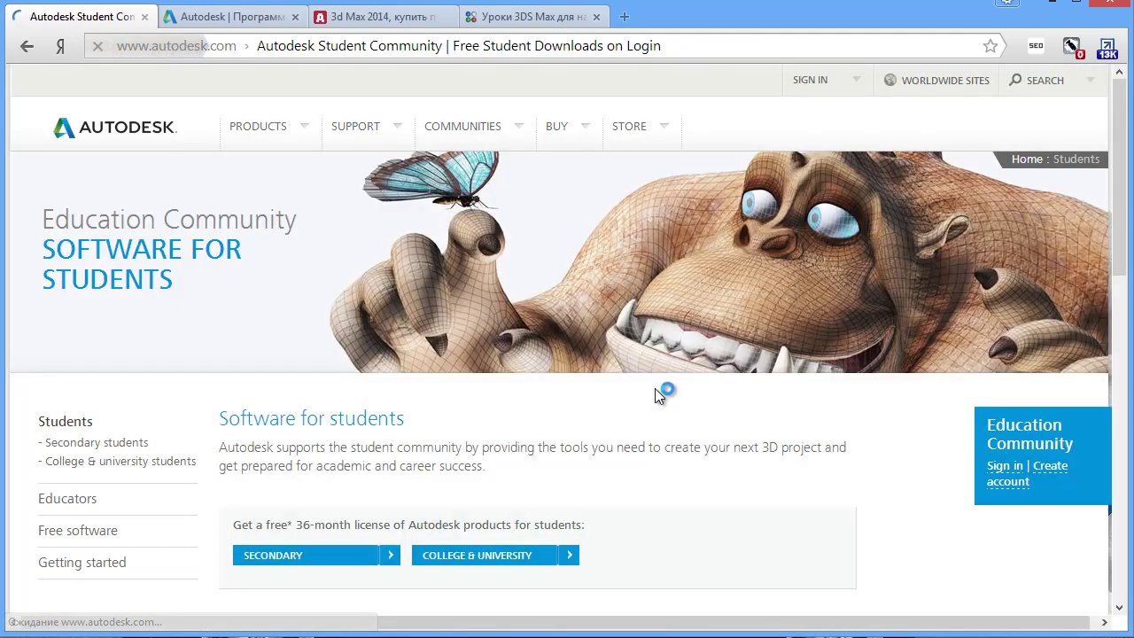
pyautogui.scroll(-1, 743, 406)
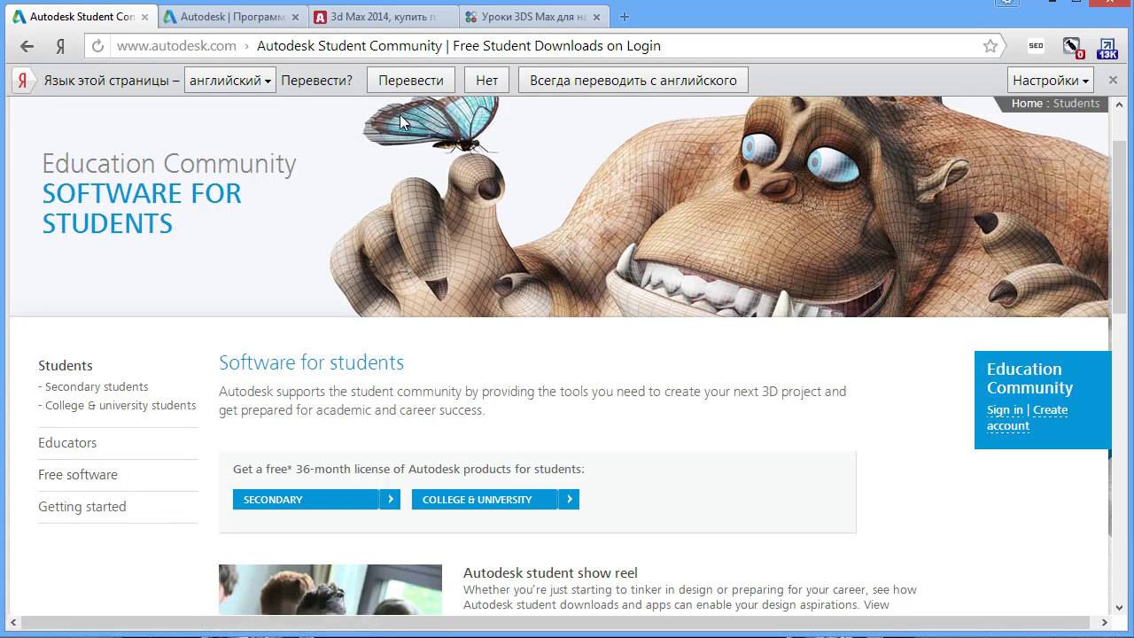
pyautogui.click(415, 78)
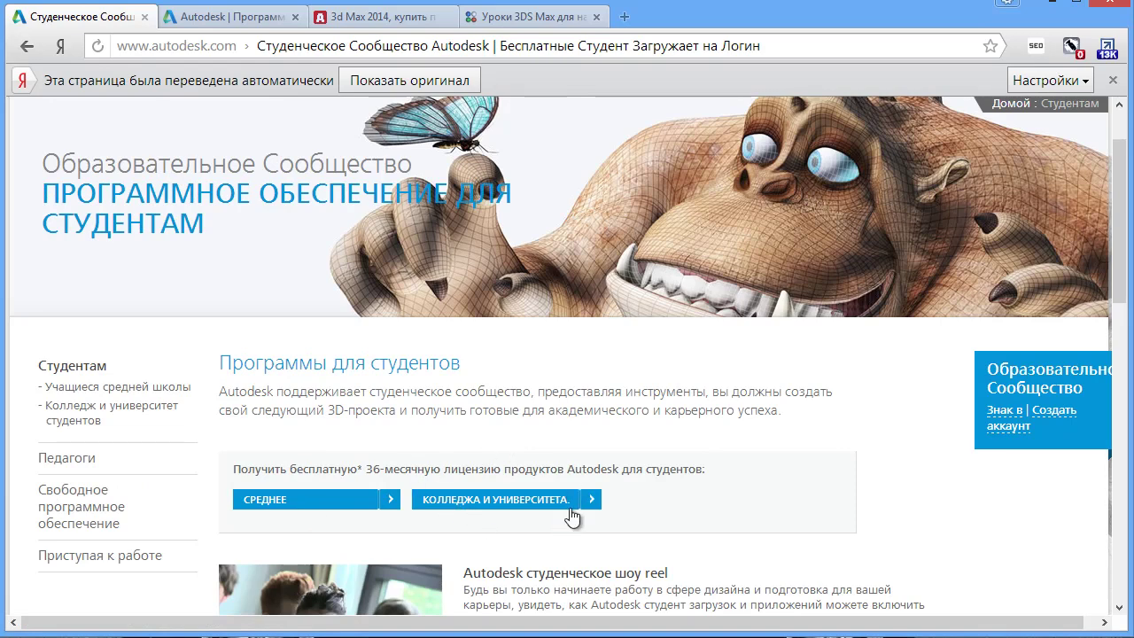
pyautogui.scroll(-3, 791, 456)
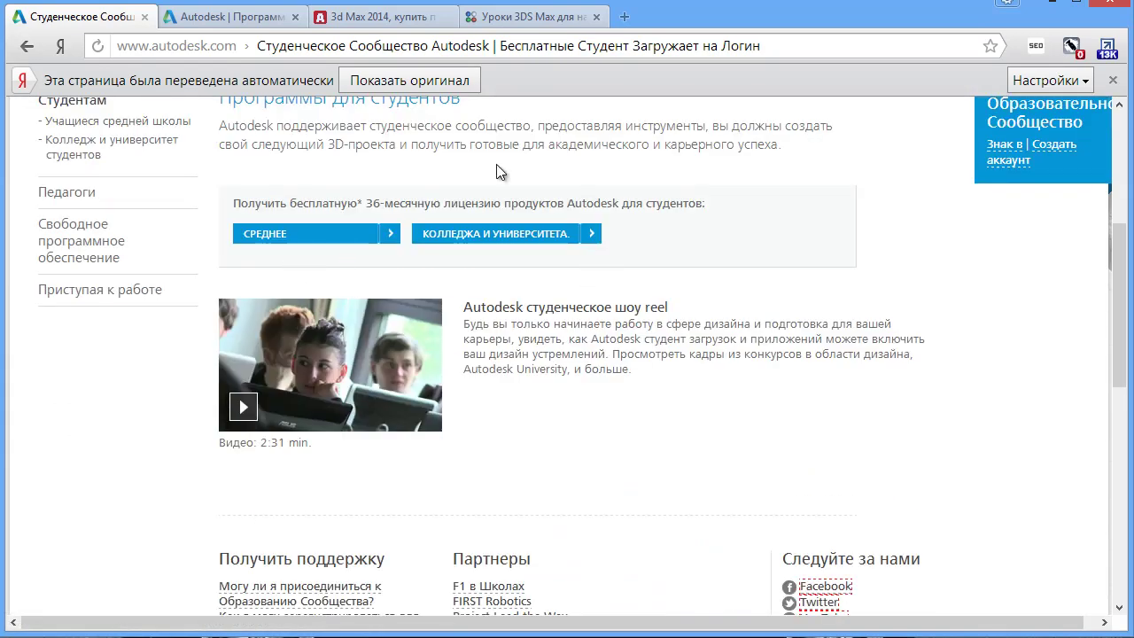
pyautogui.scroll(2, 629, 366)
pyautogui.scroll(1, 630, 366)
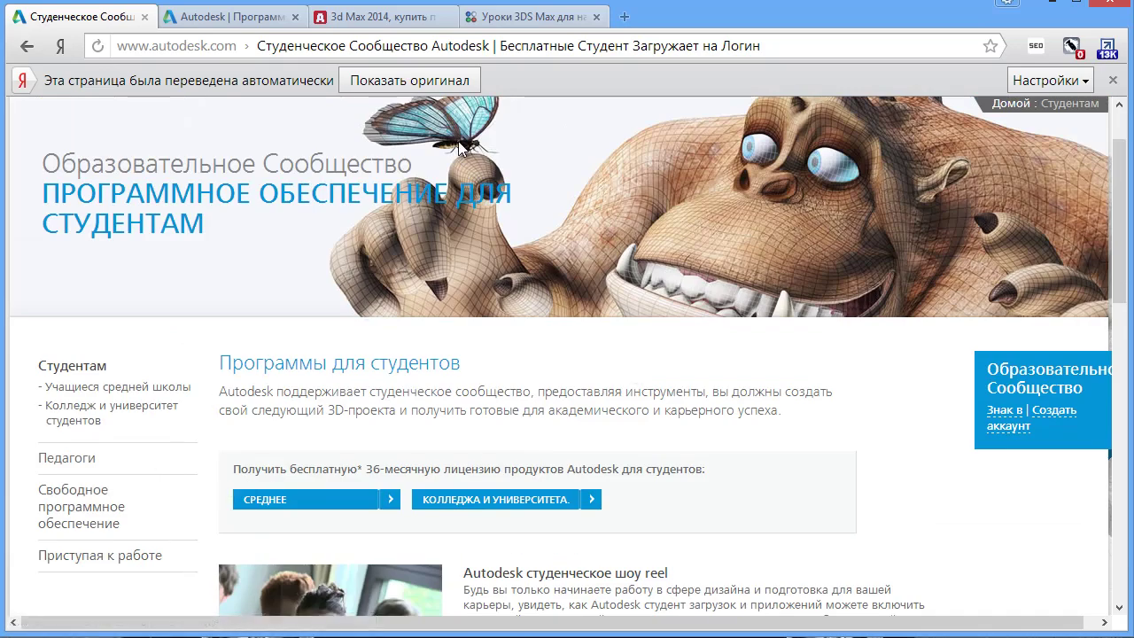
pyautogui.click(372, 78)
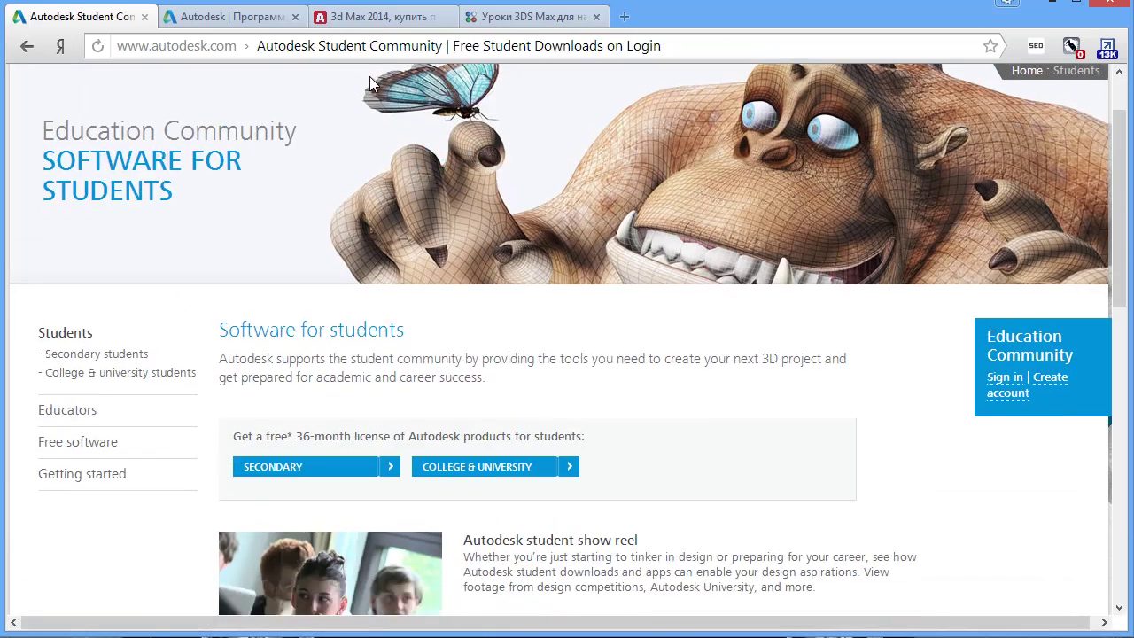
# Open Free software from the sidebar and browse the free products grid back to 3ds Max
pyautogui.click(56, 449)
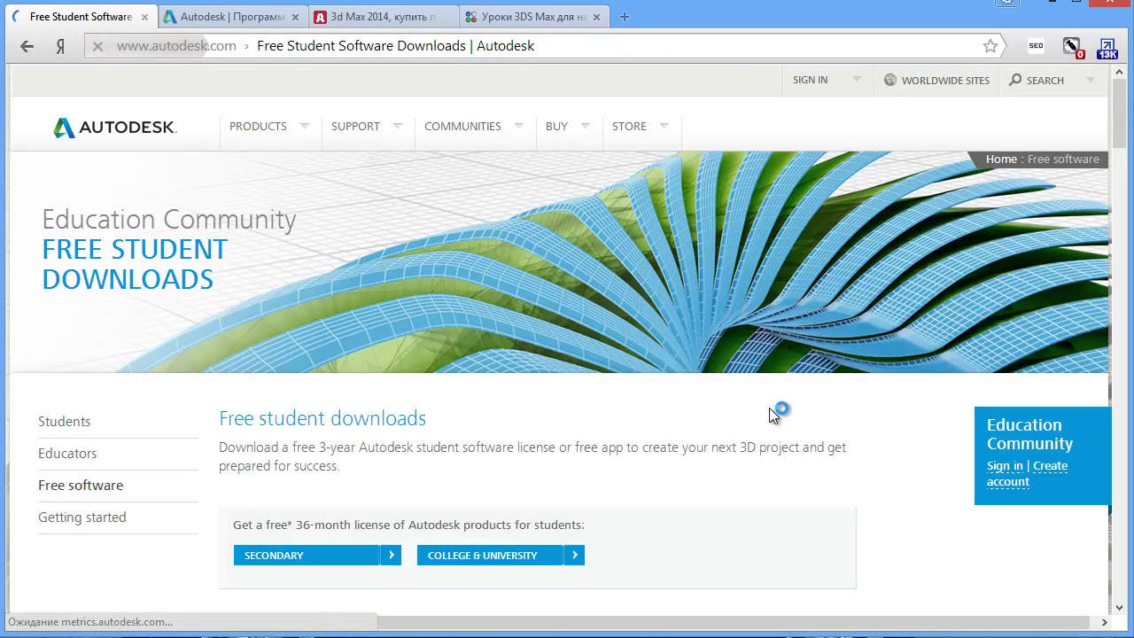
pyautogui.scroll(-3, 769, 408)
pyautogui.scroll(-1, 770, 407)
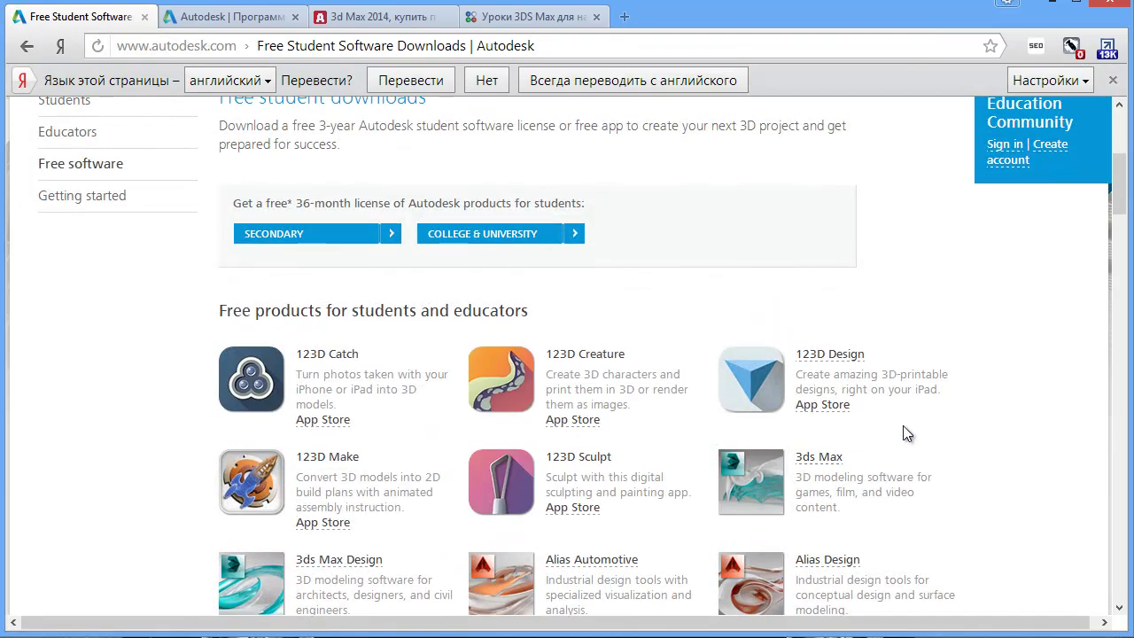
pyautogui.scroll(-3, 903, 426)
pyautogui.scroll(3, 904, 430)
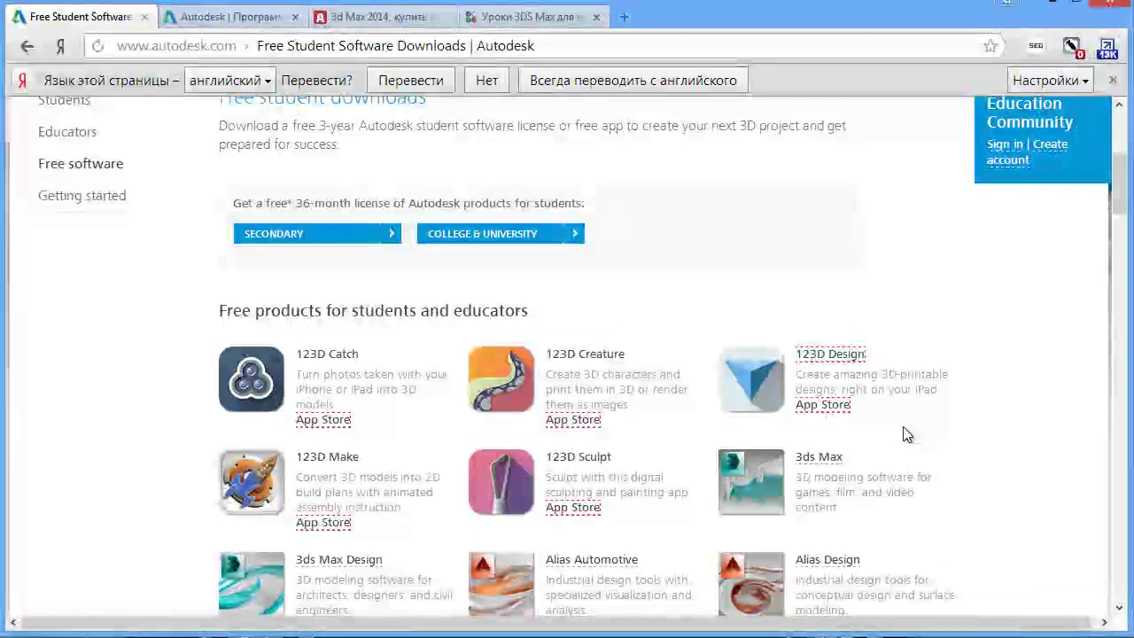
pyautogui.scroll(-3, 903, 427)
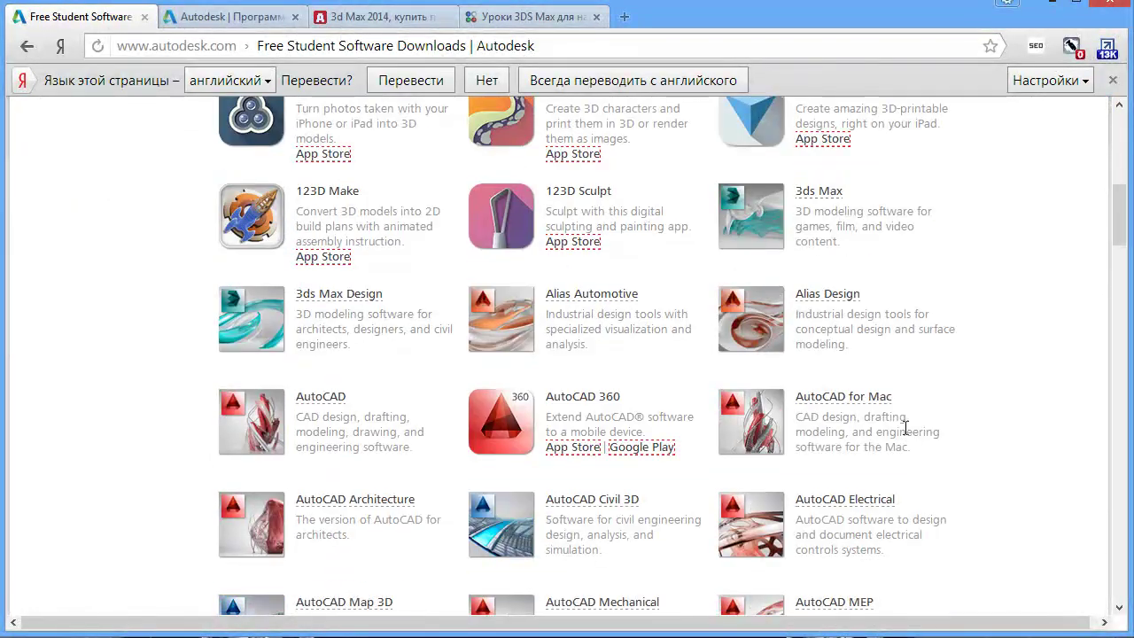
pyautogui.scroll(2, 905, 429)
pyautogui.scroll(-3, 906, 432)
pyautogui.scroll(-2, 907, 433)
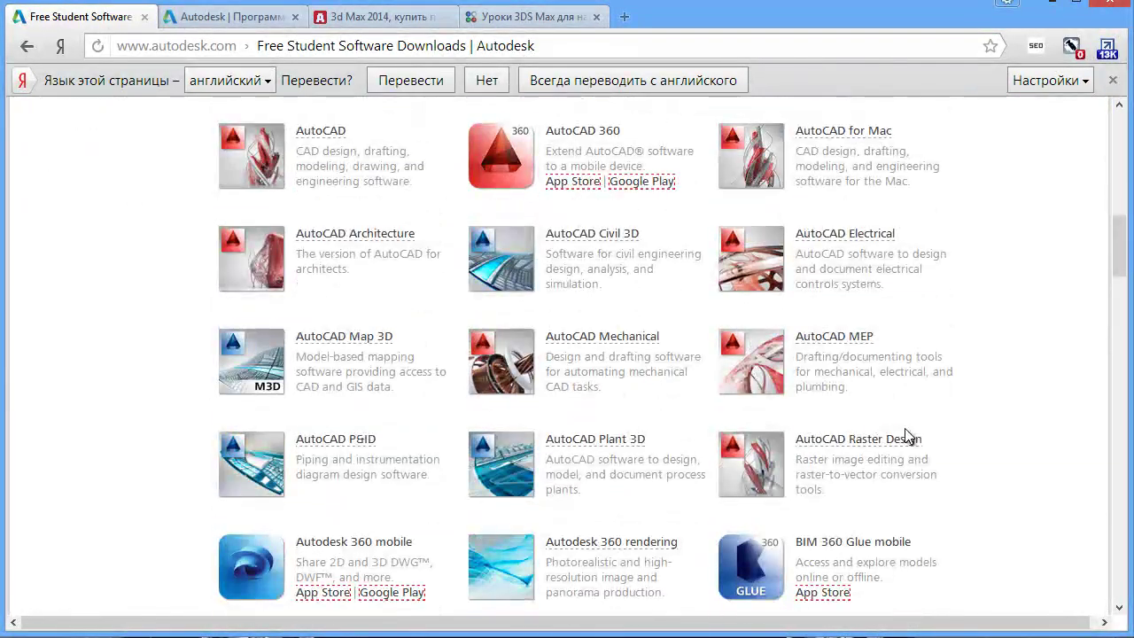
pyautogui.scroll(-4, 907, 434)
pyautogui.scroll(-2, 904, 428)
pyautogui.scroll(-2, 905, 428)
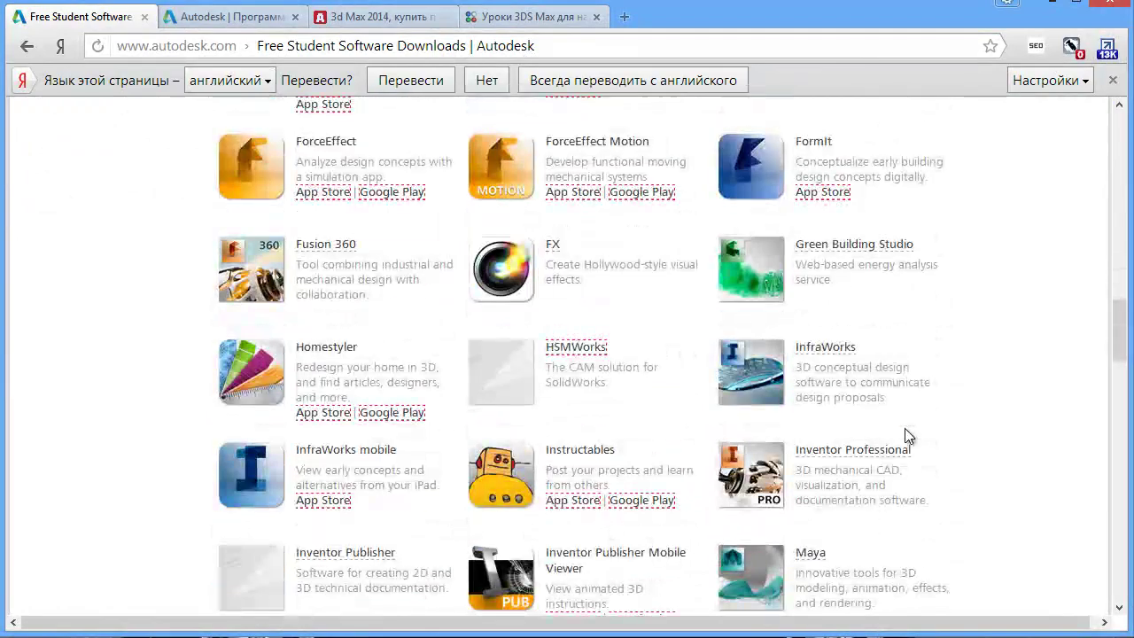
pyautogui.scroll(-3, 905, 427)
pyautogui.scroll(-2, 904, 428)
pyautogui.scroll(-3, 906, 433)
pyautogui.scroll(-5, 906, 433)
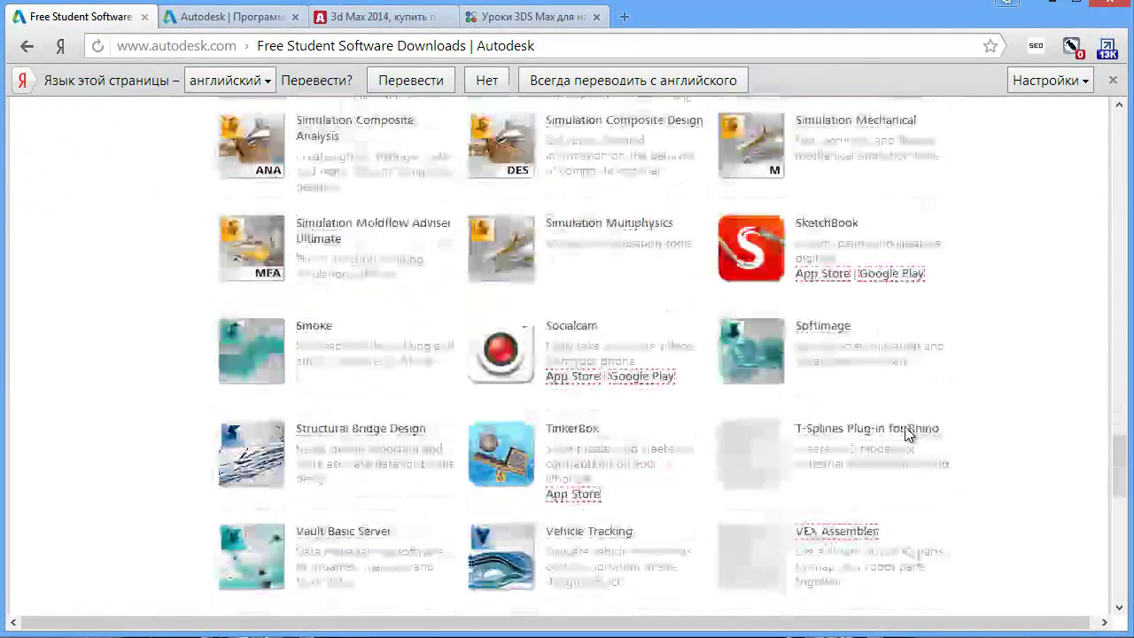
pyautogui.scroll(1, 906, 434)
pyautogui.scroll(-4, 906, 434)
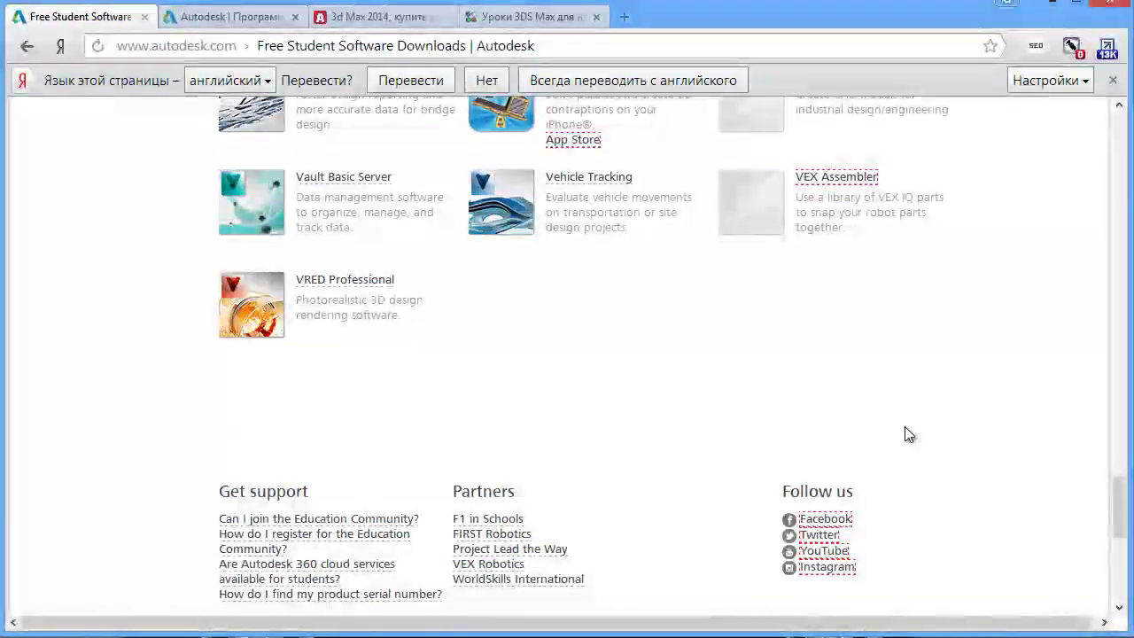
pyautogui.scroll(3, 906, 434)
pyautogui.scroll(2, 907, 434)
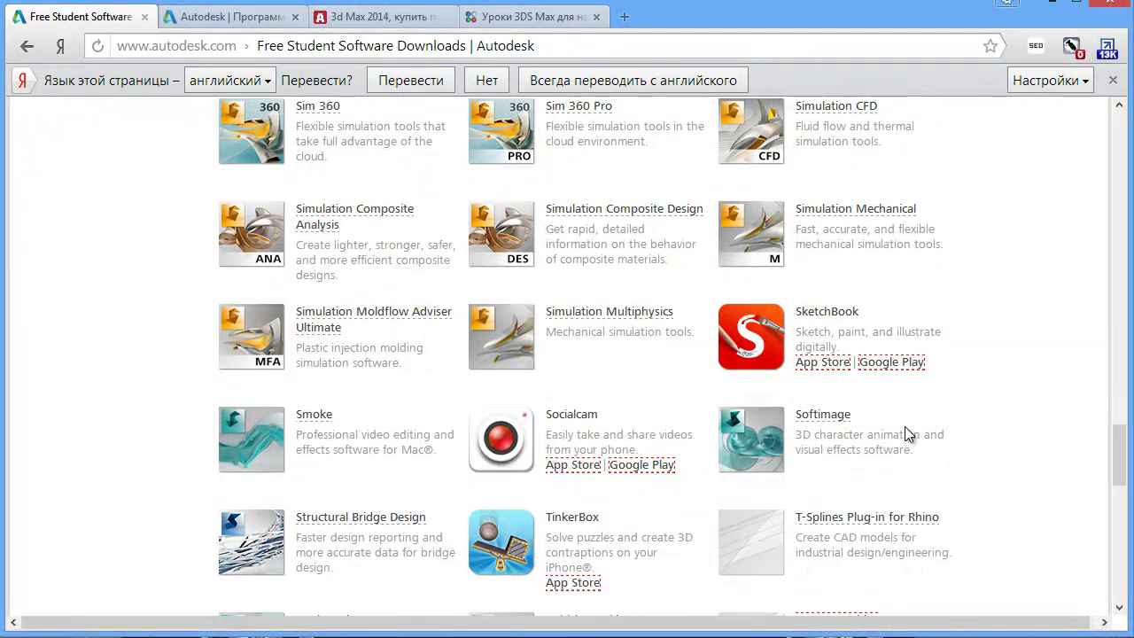
pyautogui.scroll(5, 904, 425)
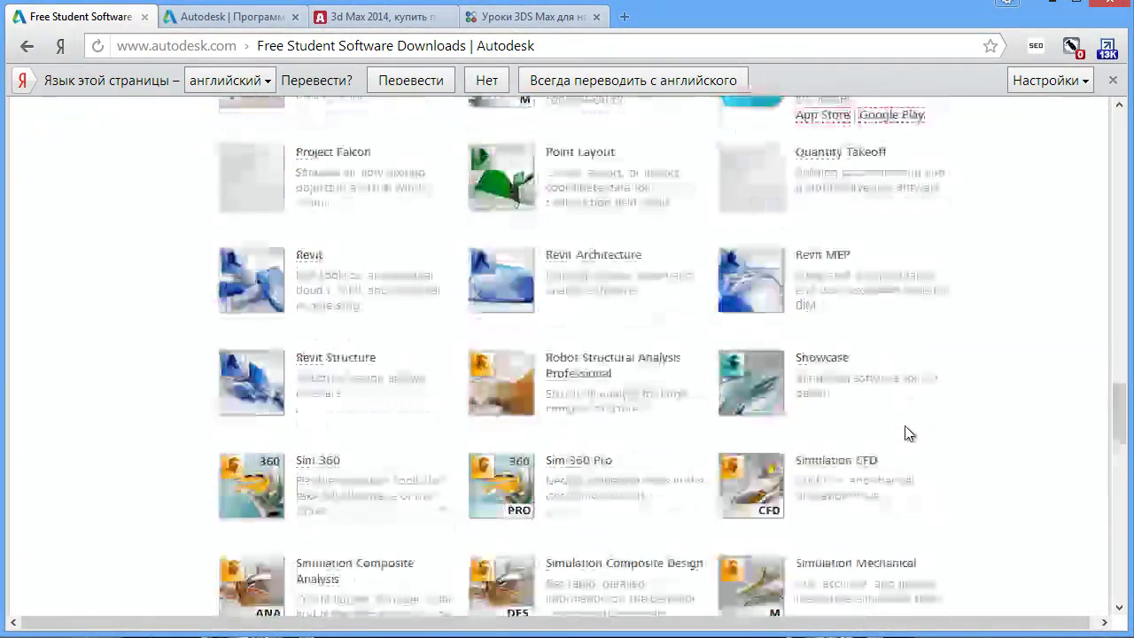
pyautogui.scroll(5, 904, 423)
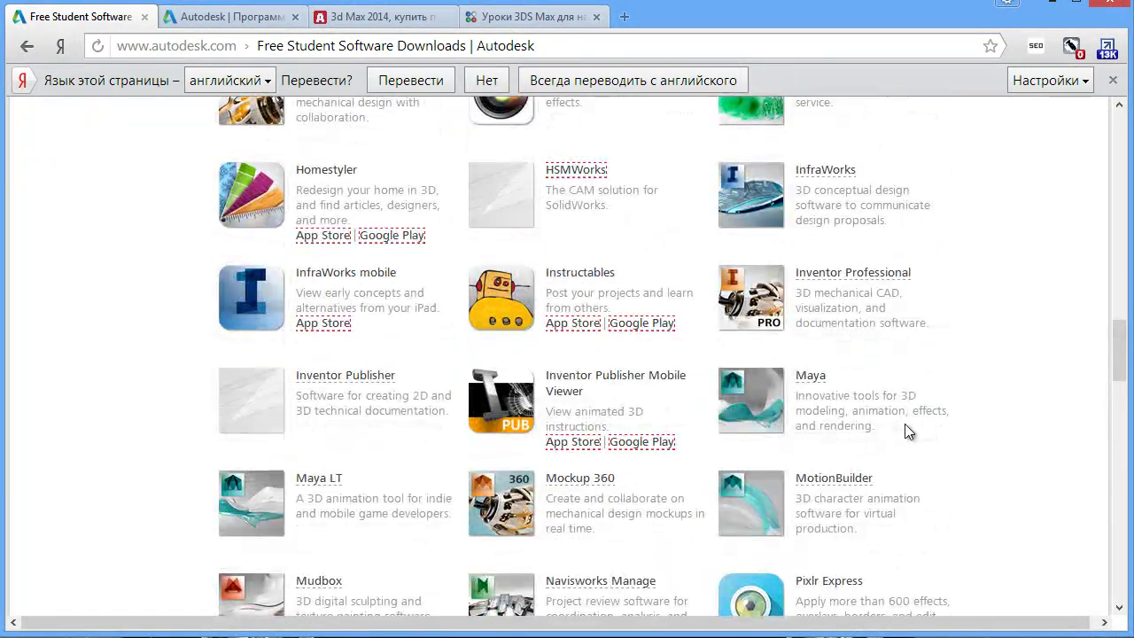
pyautogui.scroll(8, 908, 431)
pyautogui.scroll(4, 908, 432)
pyautogui.scroll(5, 908, 432)
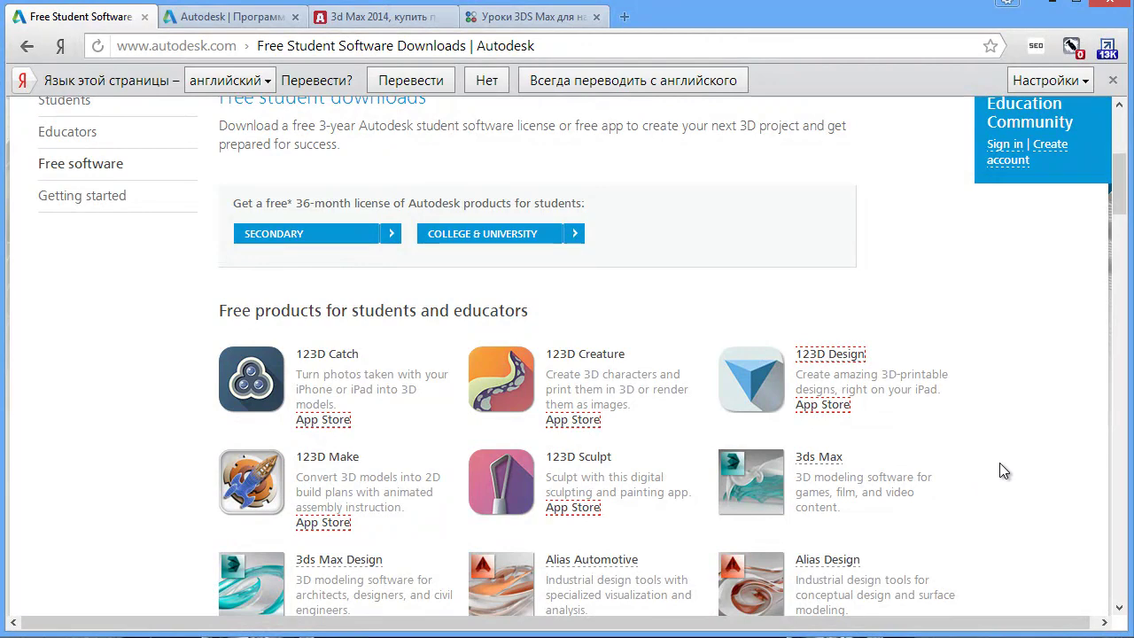
pyautogui.scroll(-1, 999, 463)
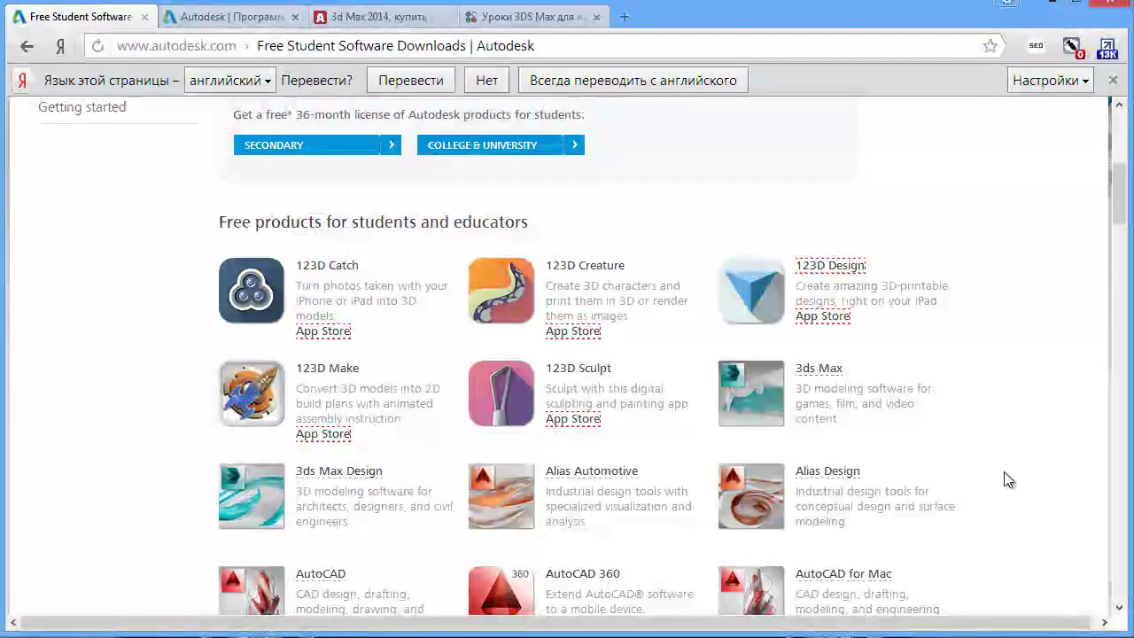
pyautogui.scroll(-2, 1004, 476)
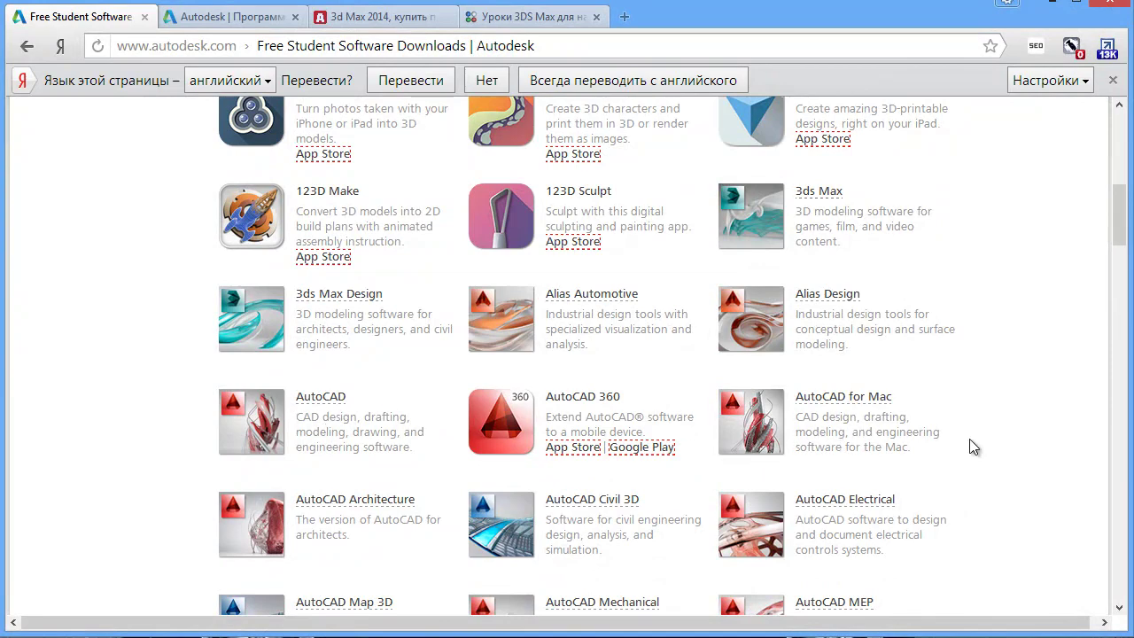
pyautogui.scroll(-2, 969, 440)
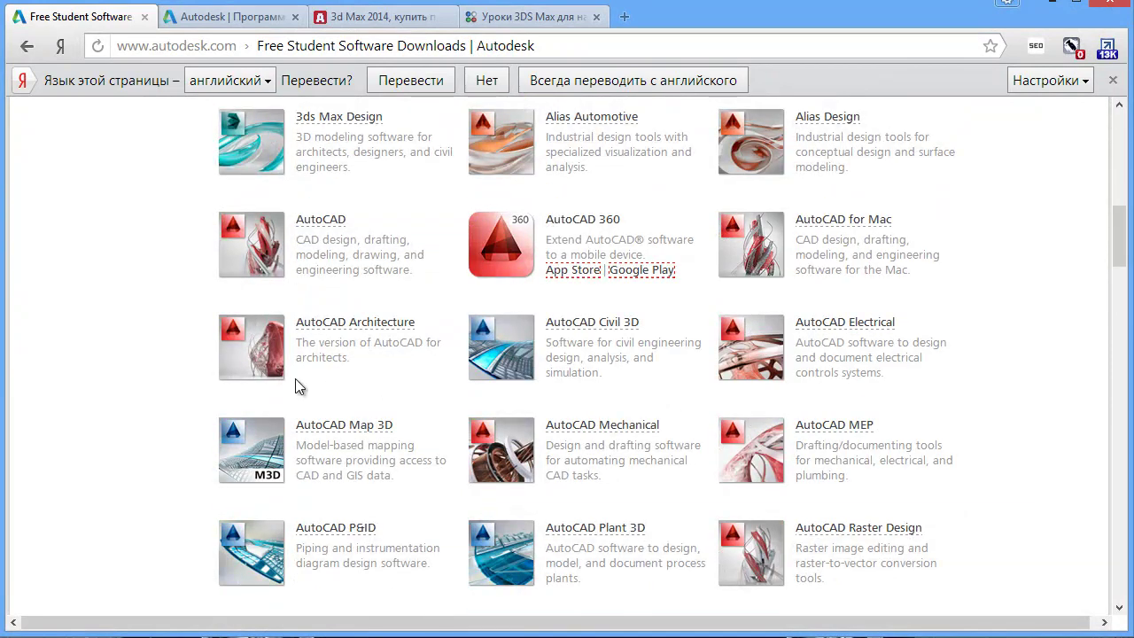
pyautogui.scroll(-3, 1038, 417)
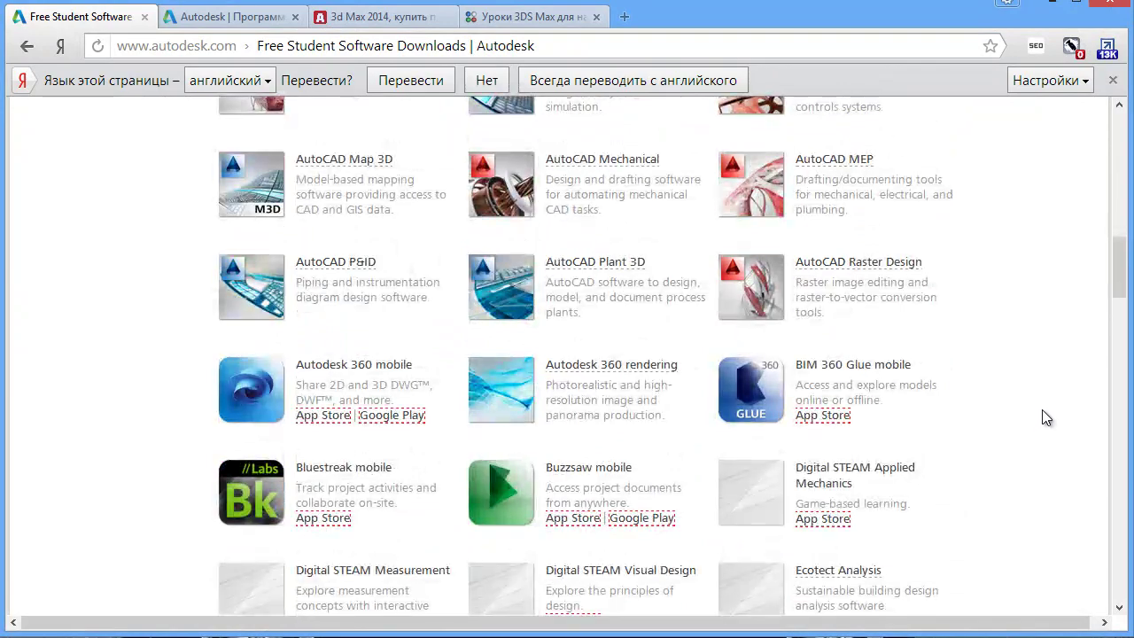
pyautogui.scroll(-2, 1041, 410)
pyautogui.scroll(-3, 1041, 410)
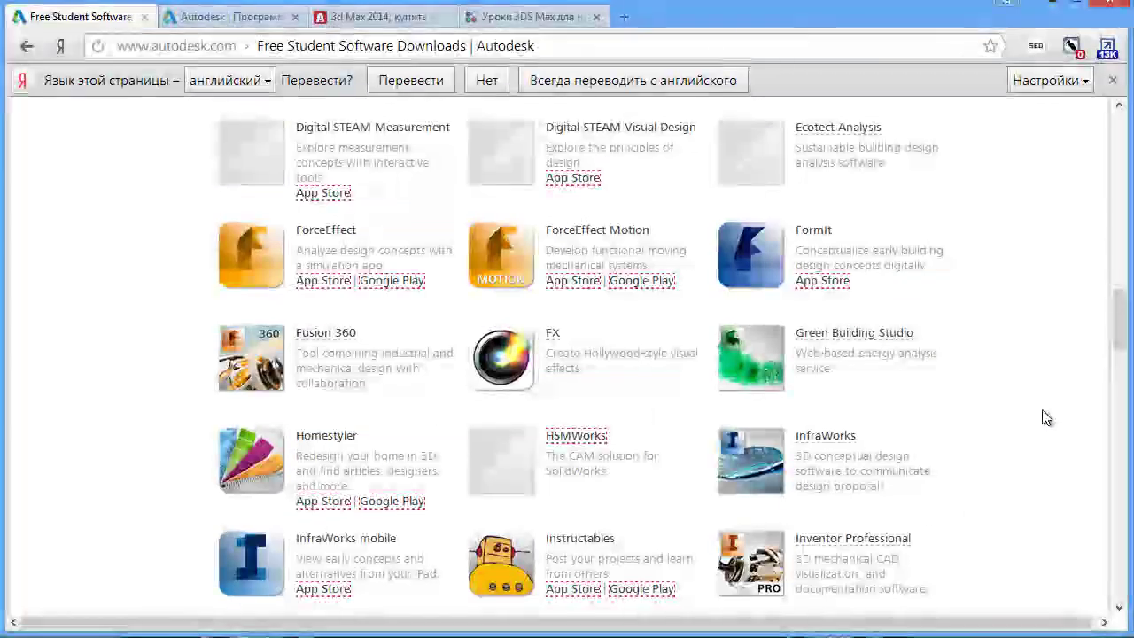
pyautogui.scroll(-3, 1042, 410)
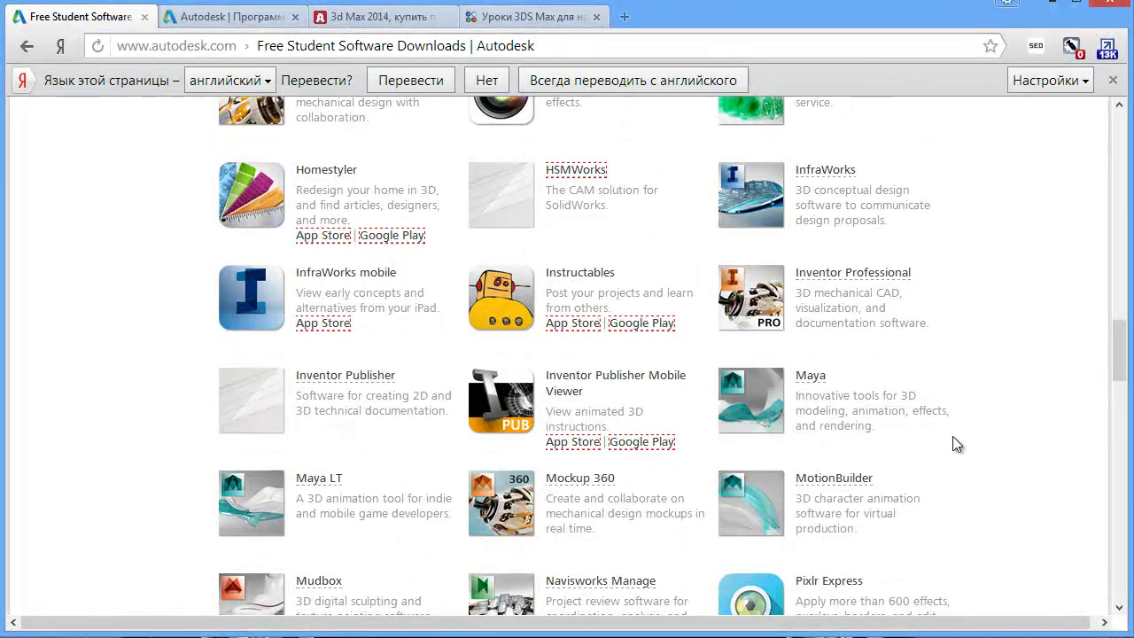
pyautogui.scroll(-3, 964, 446)
pyautogui.scroll(3, 967, 443)
pyautogui.scroll(1, 967, 437)
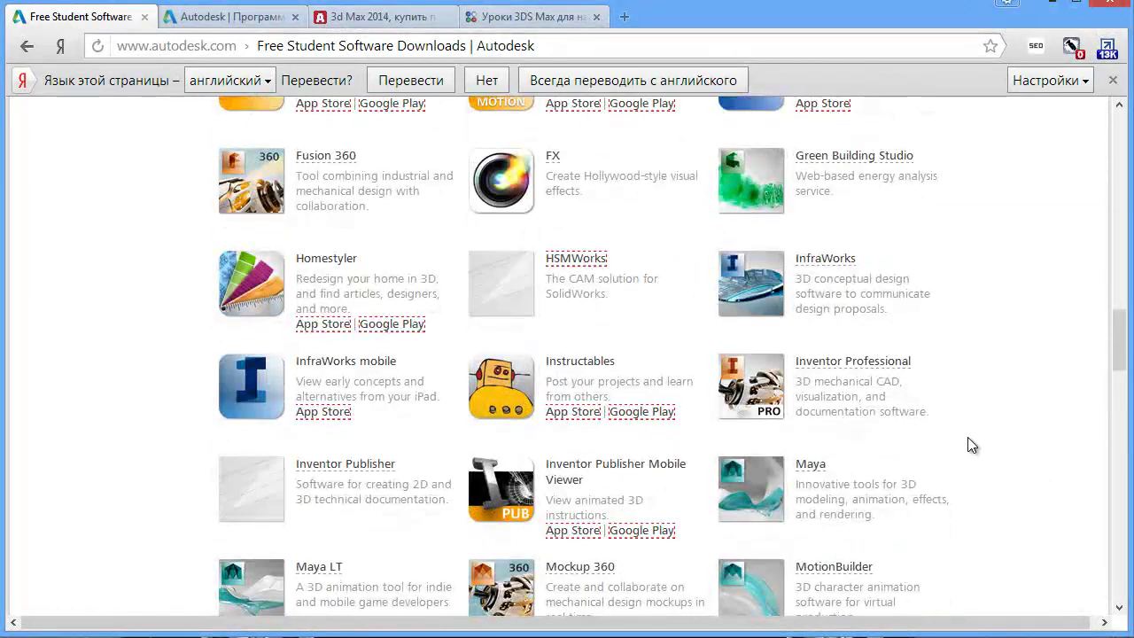
pyautogui.scroll(4, 968, 437)
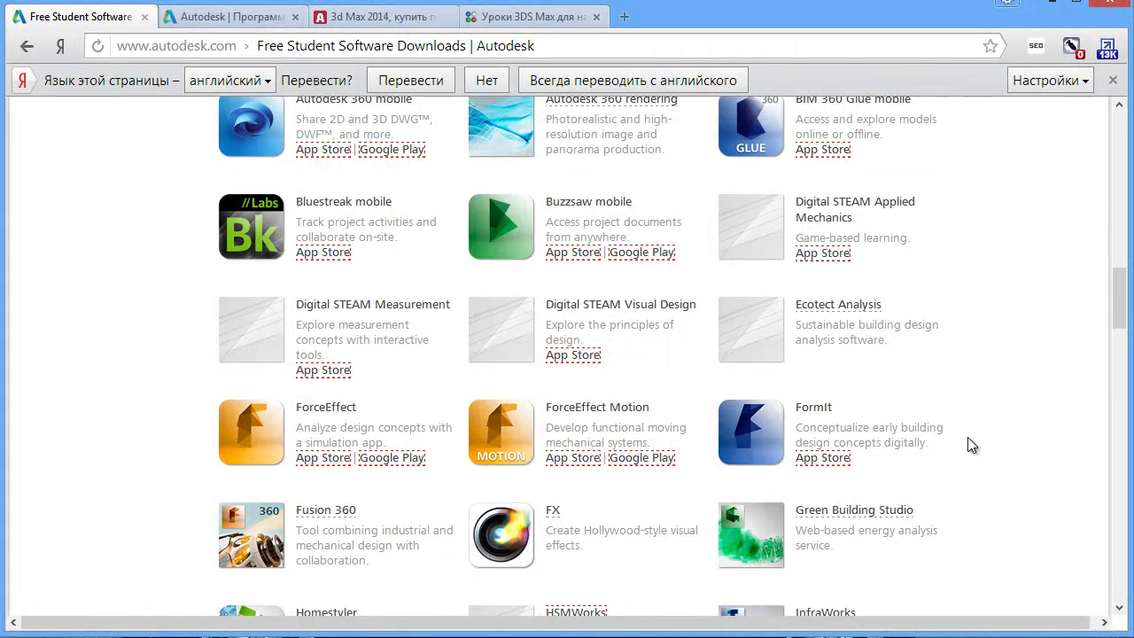
pyautogui.scroll(5, 968, 436)
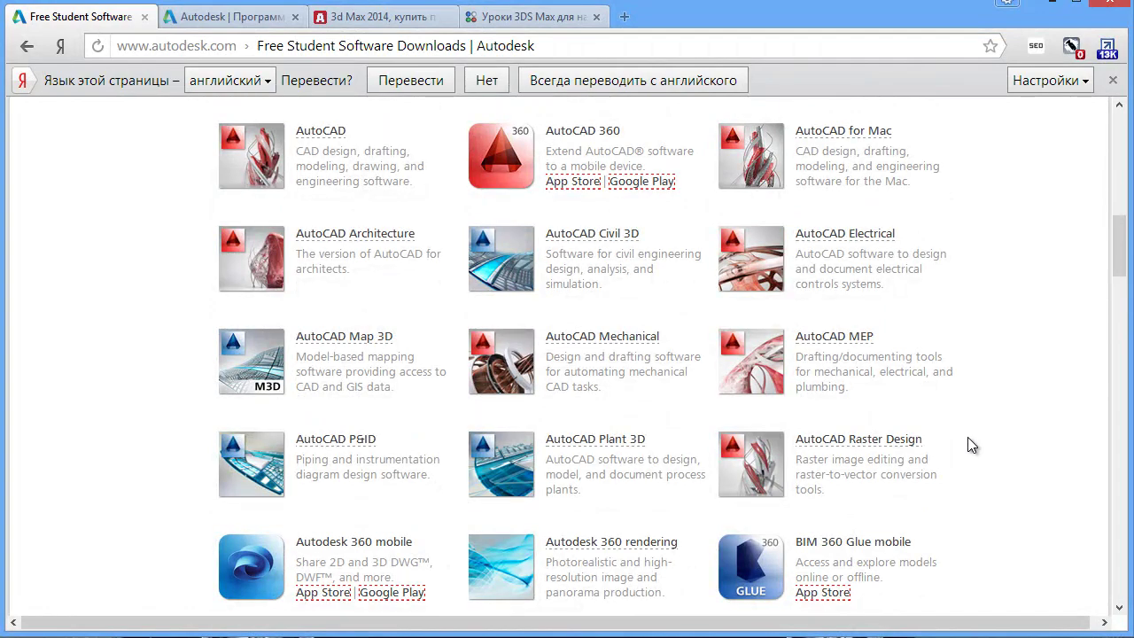
pyautogui.scroll(-5, 967, 437)
pyautogui.scroll(-2, 968, 434)
pyautogui.scroll(-3, 968, 434)
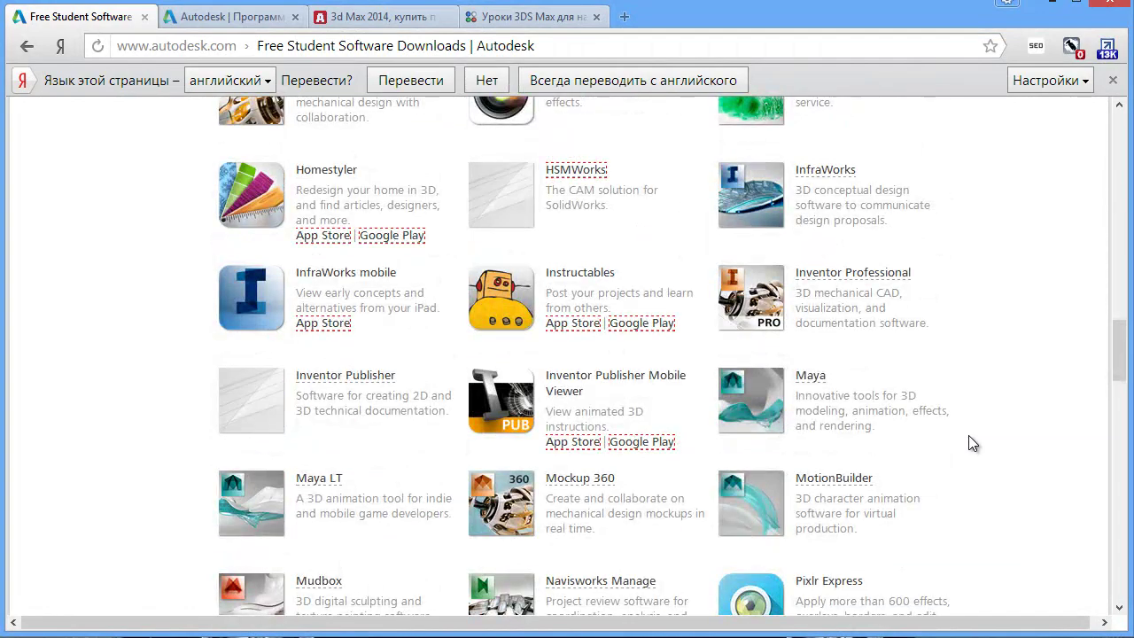
pyautogui.scroll(-3, 969, 435)
pyautogui.scroll(7, 992, 474)
pyautogui.scroll(5, 992, 474)
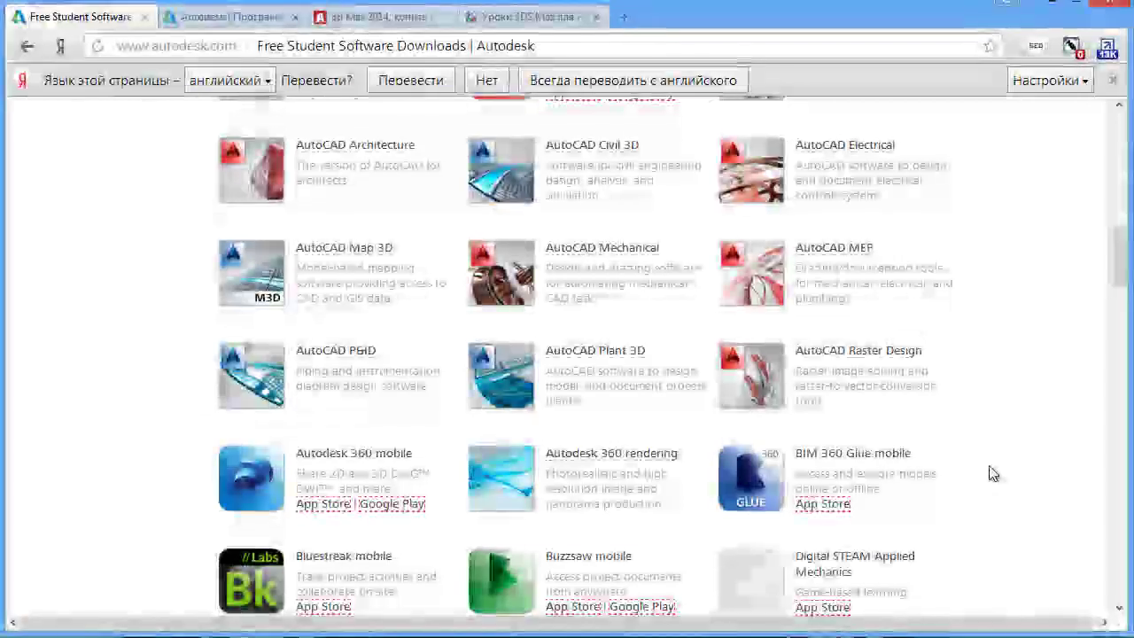
pyautogui.scroll(6, 992, 474)
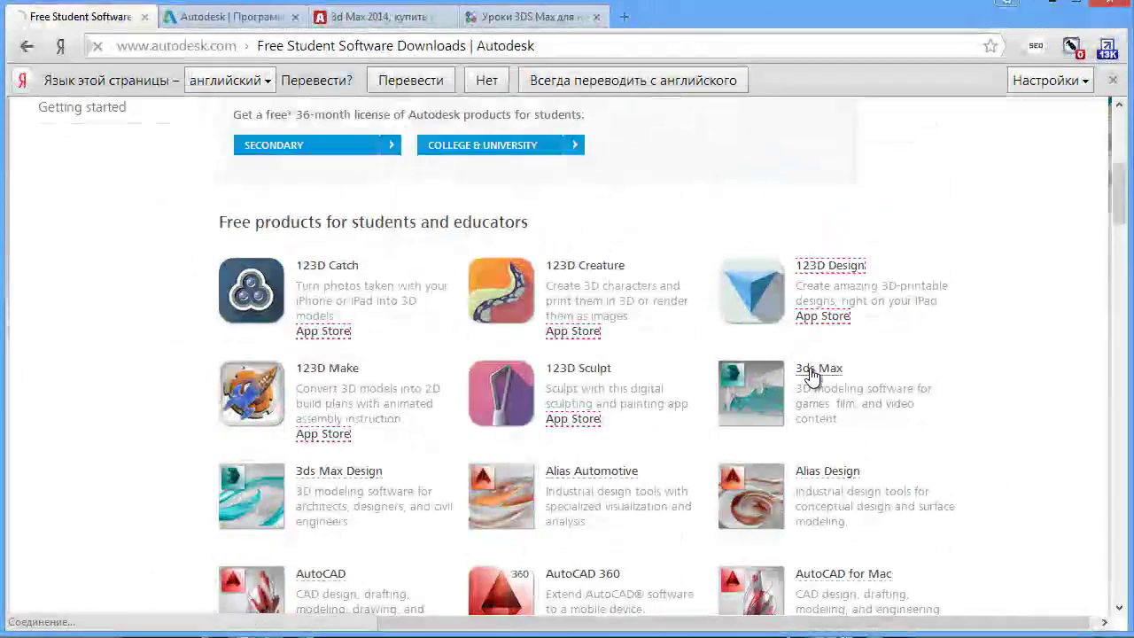
# Open the 3ds Max free download page, translated into Russian, to its free 3-year licence steps
pyautogui.click(807, 371)
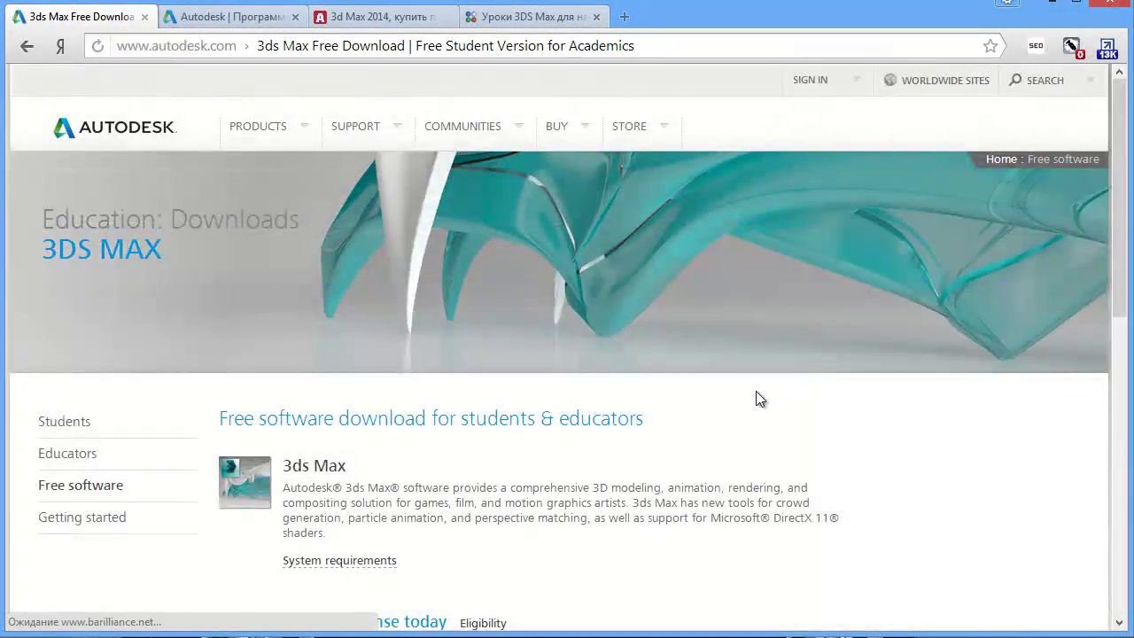
pyautogui.scroll(-3, 780, 416)
pyautogui.scroll(-3, 794, 423)
pyautogui.scroll(2, 795, 422)
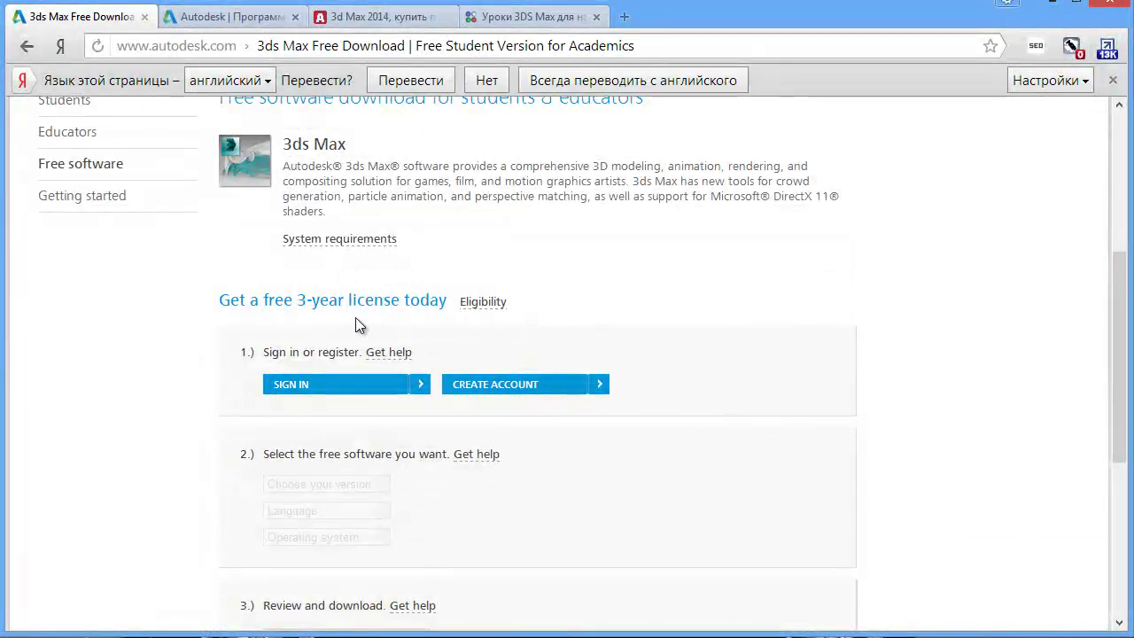
pyautogui.click(399, 80)
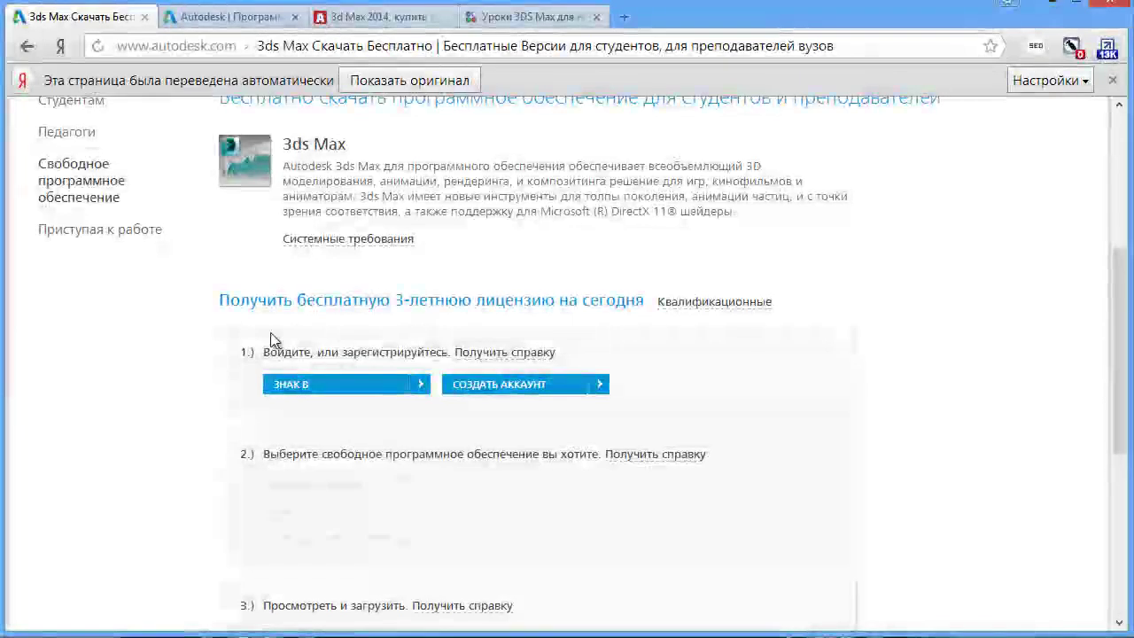
pyautogui.scroll(-1, 562, 464)
pyautogui.scroll(1, 562, 476)
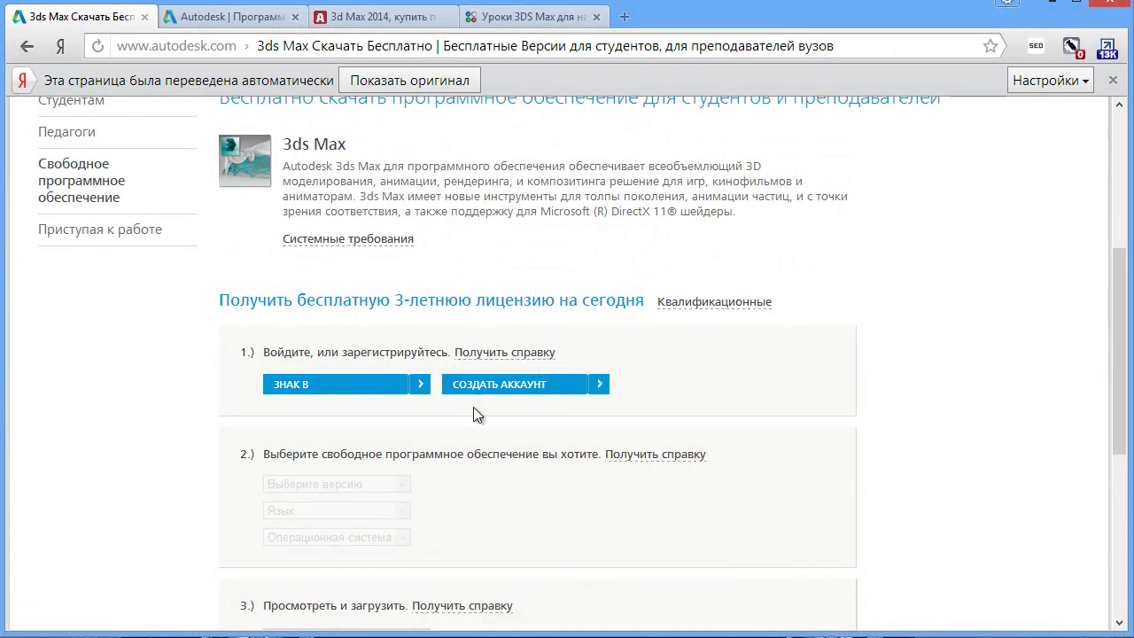
# Open the Create account form and set Country to Russian Federation
pyautogui.click(533, 387)
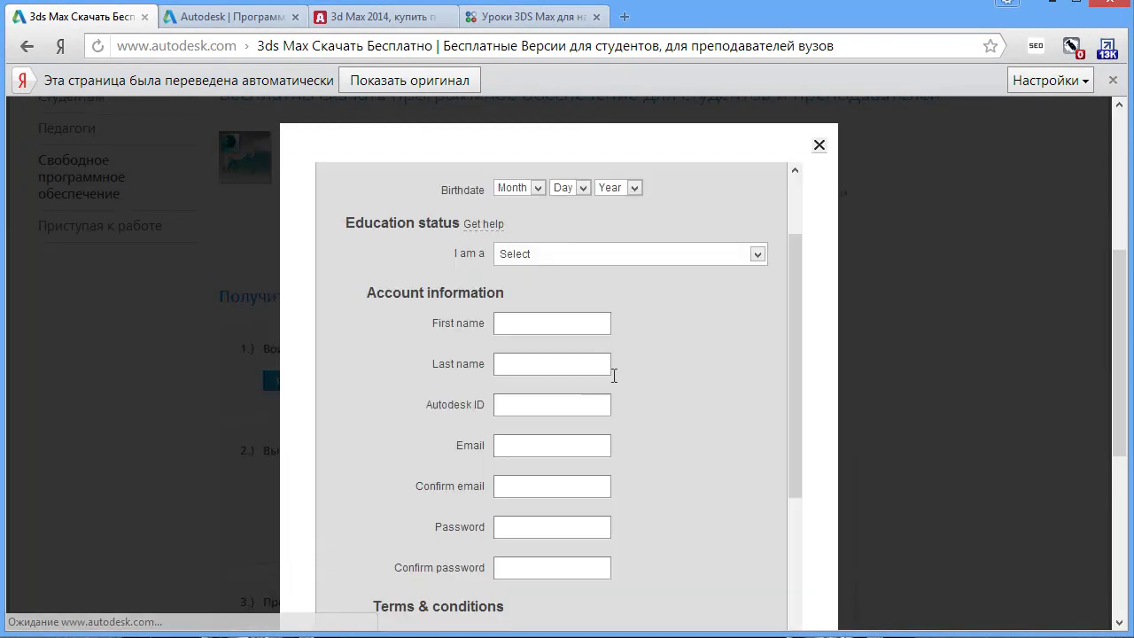
pyautogui.moveTo(794, 302)
pyautogui.mouseDown()
pyautogui.moveTo(792, 461)
pyautogui.moveTo(803, 231)
pyautogui.mouseUp()
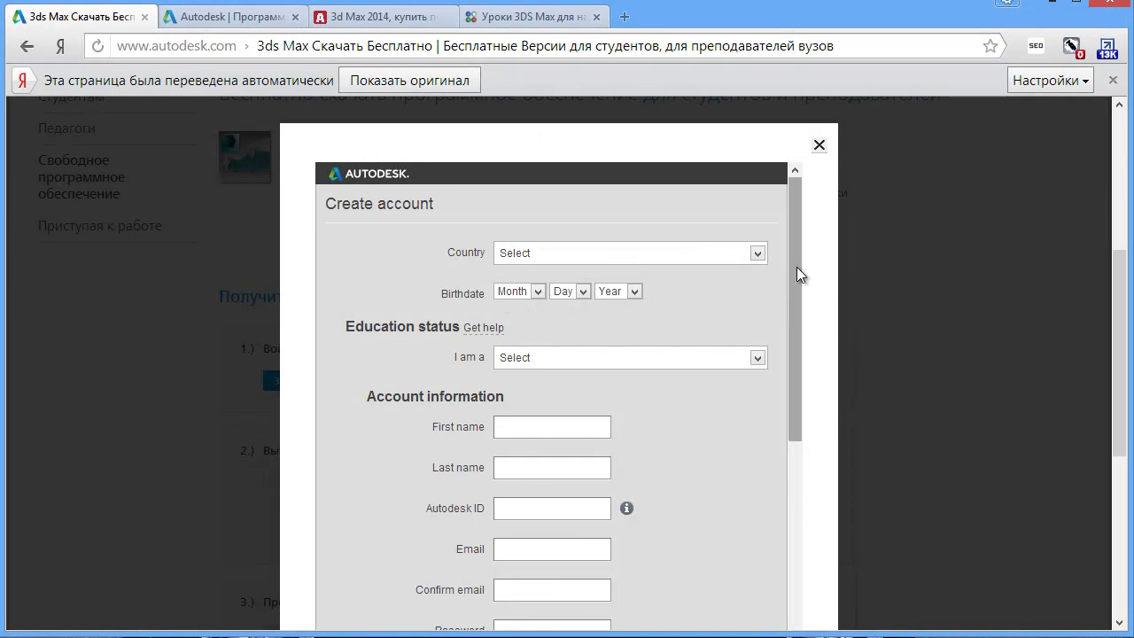
pyautogui.moveTo(796, 267)
pyautogui.mouseDown()
pyautogui.moveTo(789, 298)
pyautogui.moveTo(782, 217)
pyautogui.mouseUp()
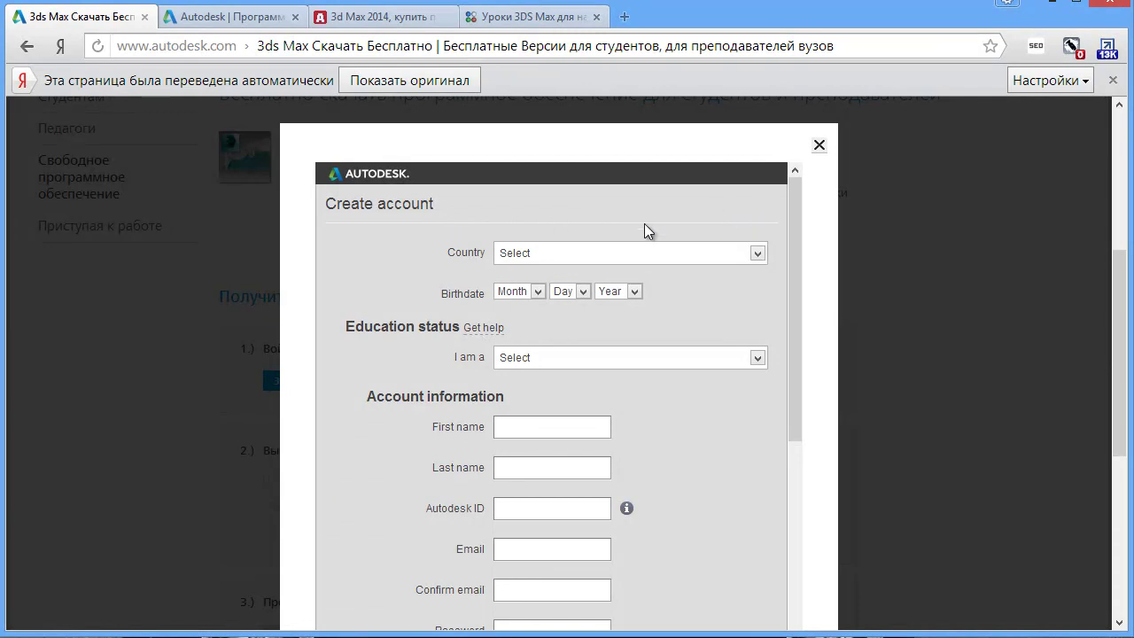
pyautogui.click(757, 253)
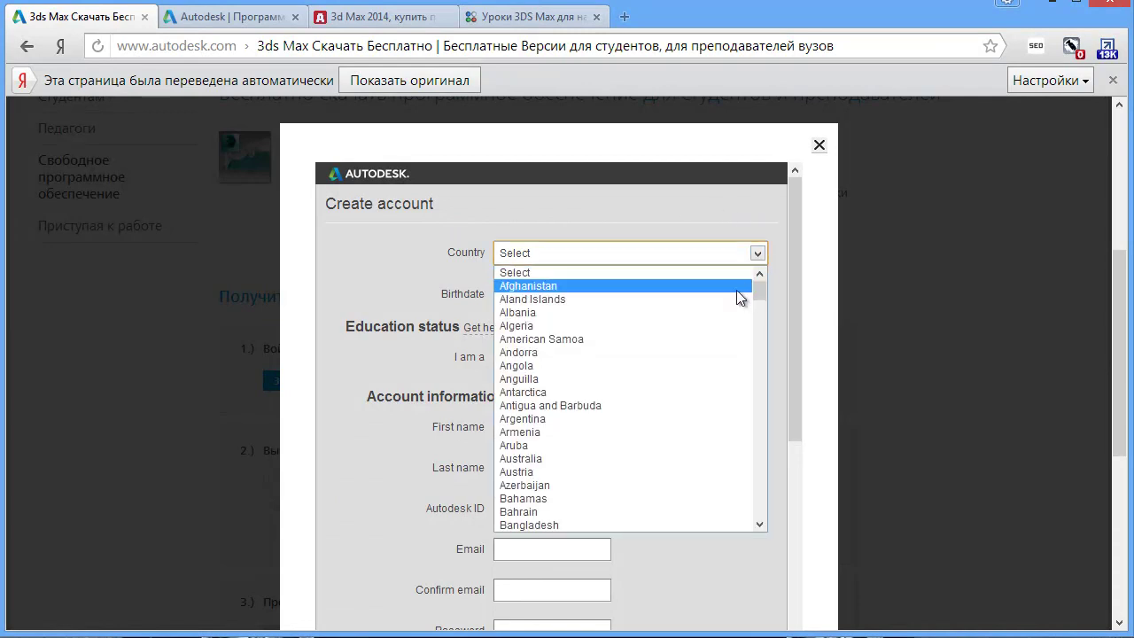
pyautogui.moveTo(762, 290)
pyautogui.mouseDown()
pyautogui.moveTo(759, 478)
pyautogui.moveTo(759, 452)
pyautogui.mouseUp()
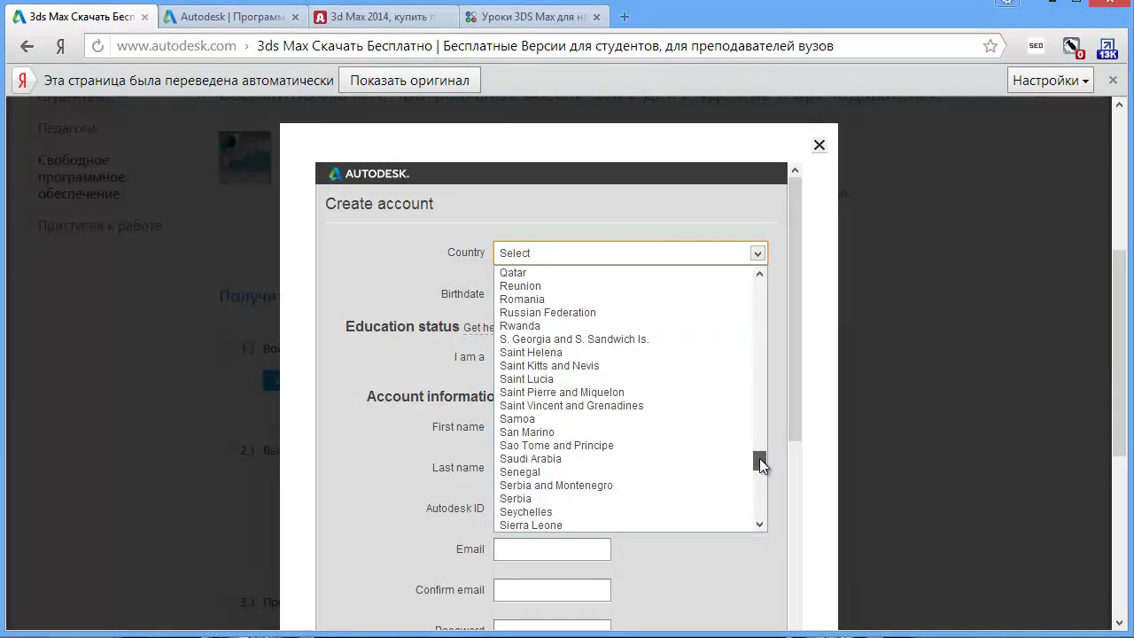
pyautogui.click(519, 422)
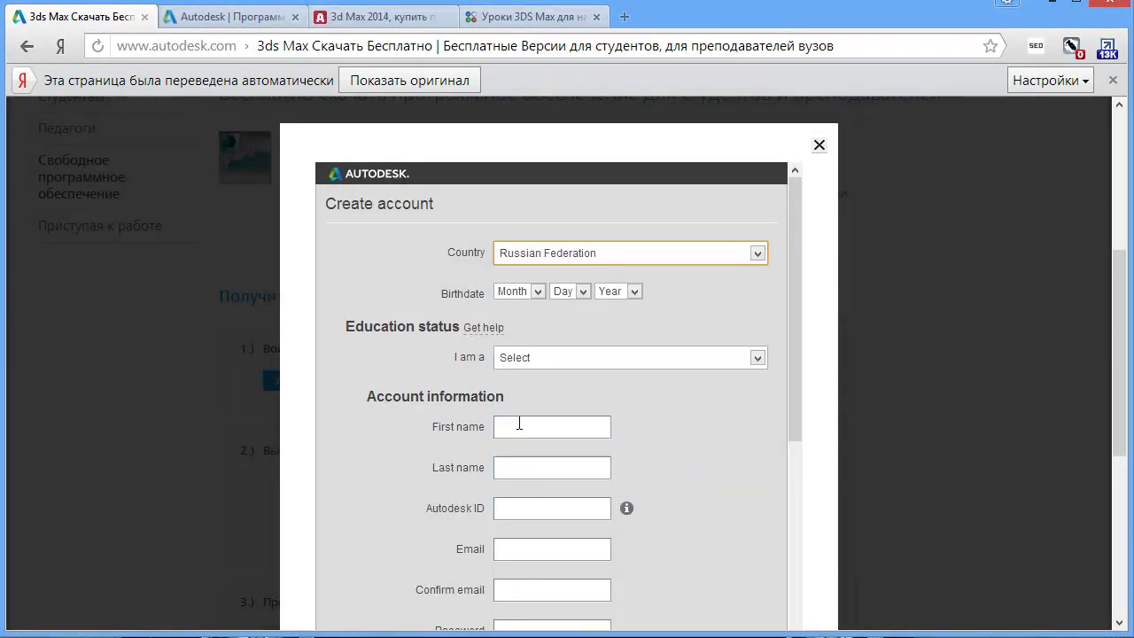
# Set the birthdate to Mar 01 1990
pyautogui.click(538, 292)
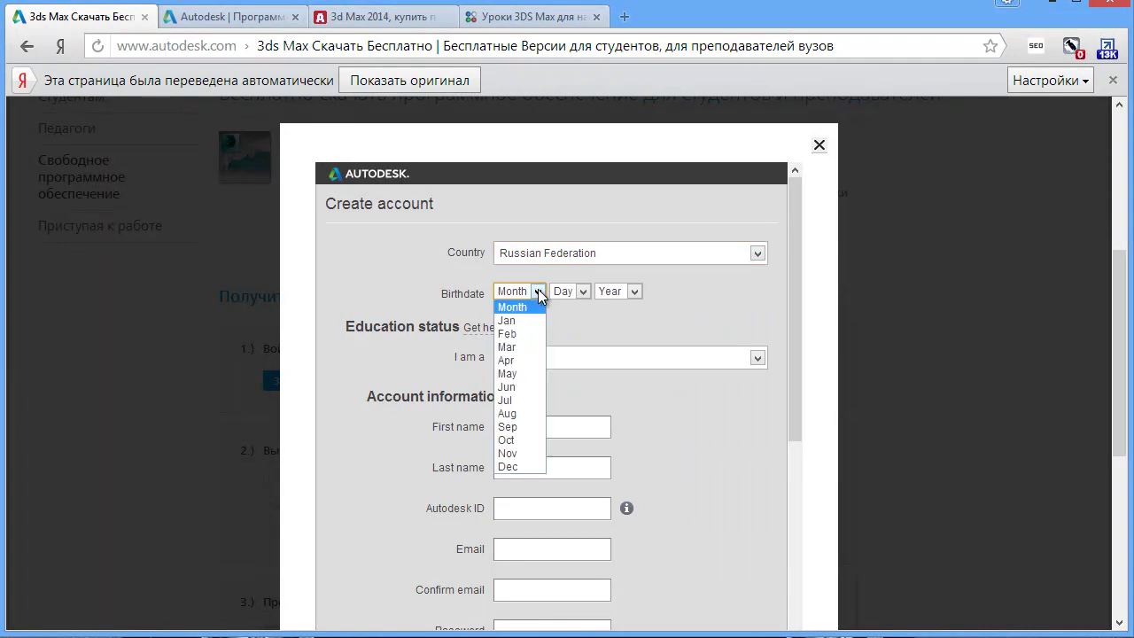
pyautogui.click(527, 345)
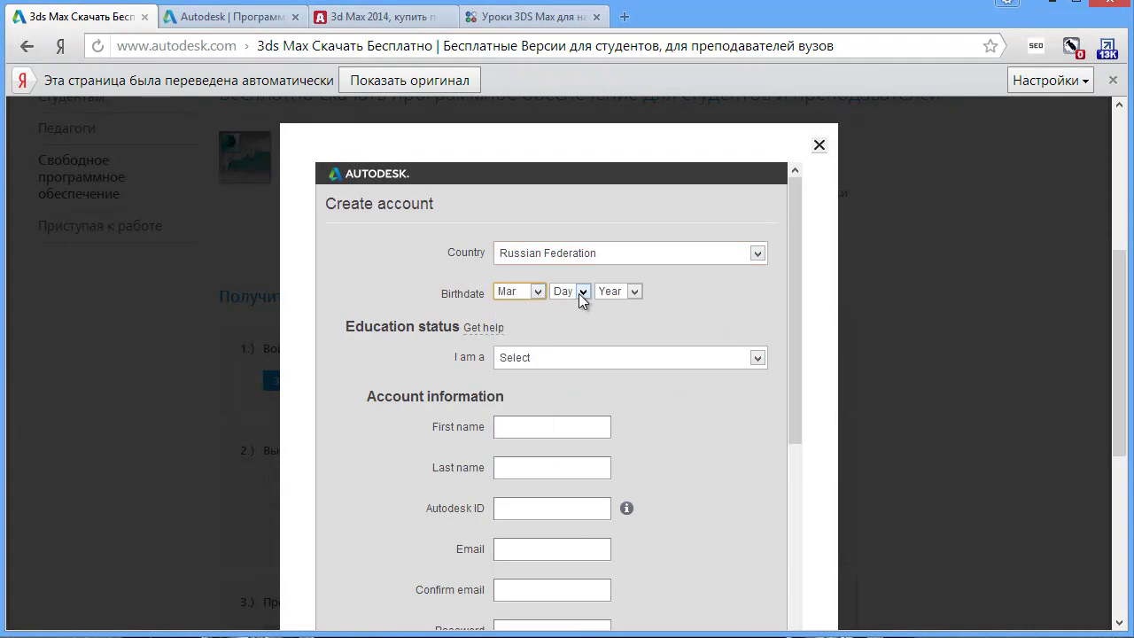
pyautogui.click(581, 292)
pyautogui.click(567, 320)
pyautogui.click(634, 292)
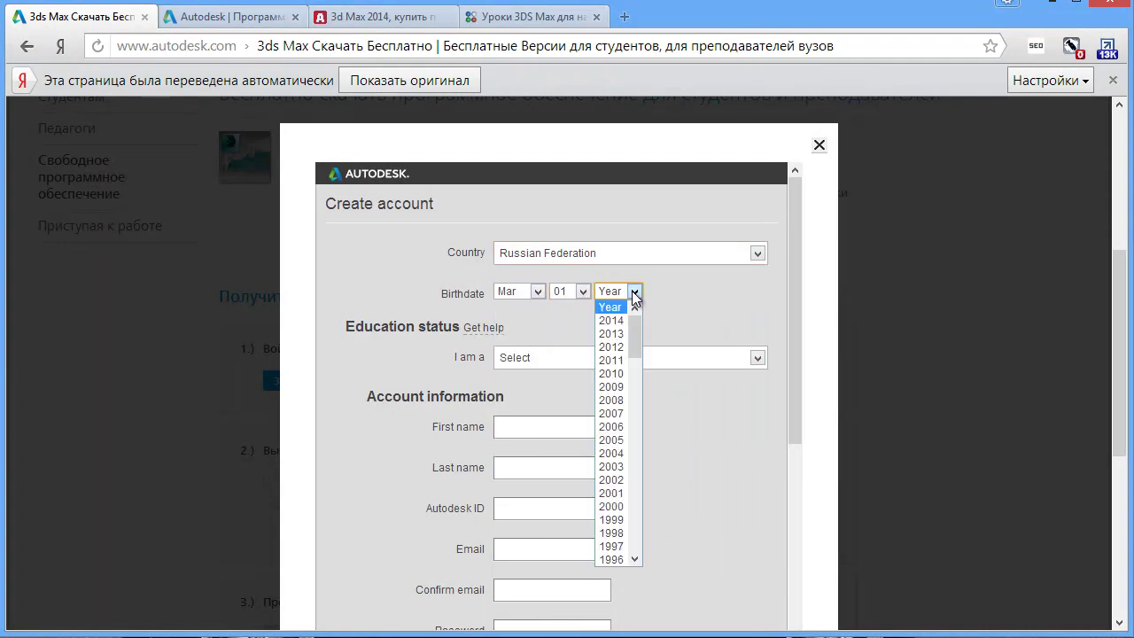
pyautogui.moveTo(632, 334); pyautogui.dragTo(632, 372)
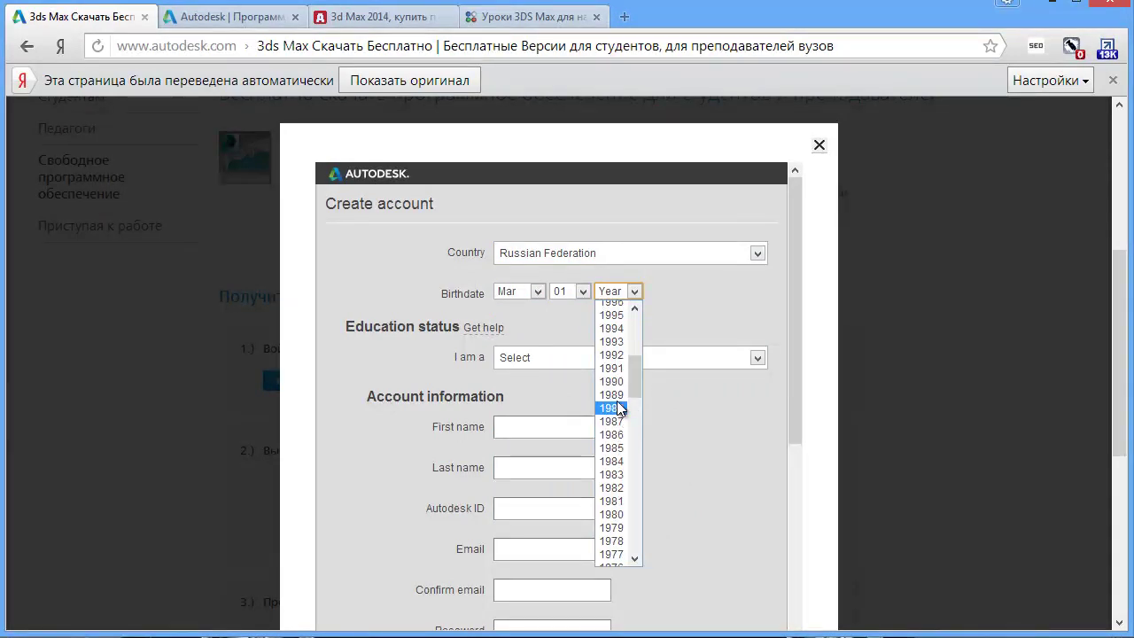
pyautogui.click(611, 381)
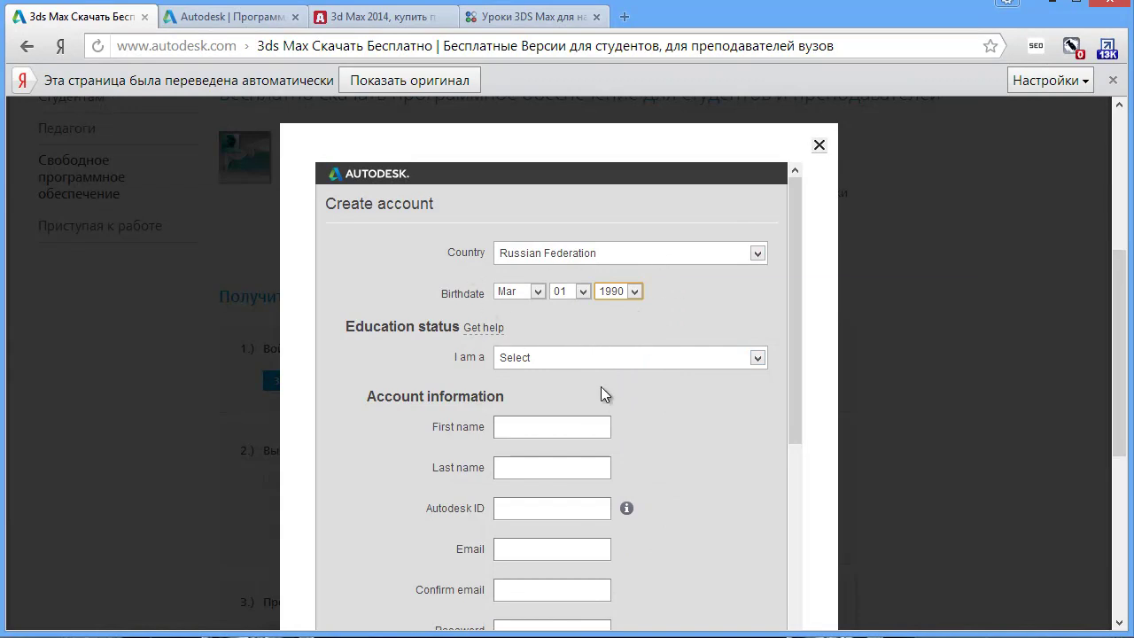
# Set the 'I am a' education status to Student
pyautogui.click(759, 358)
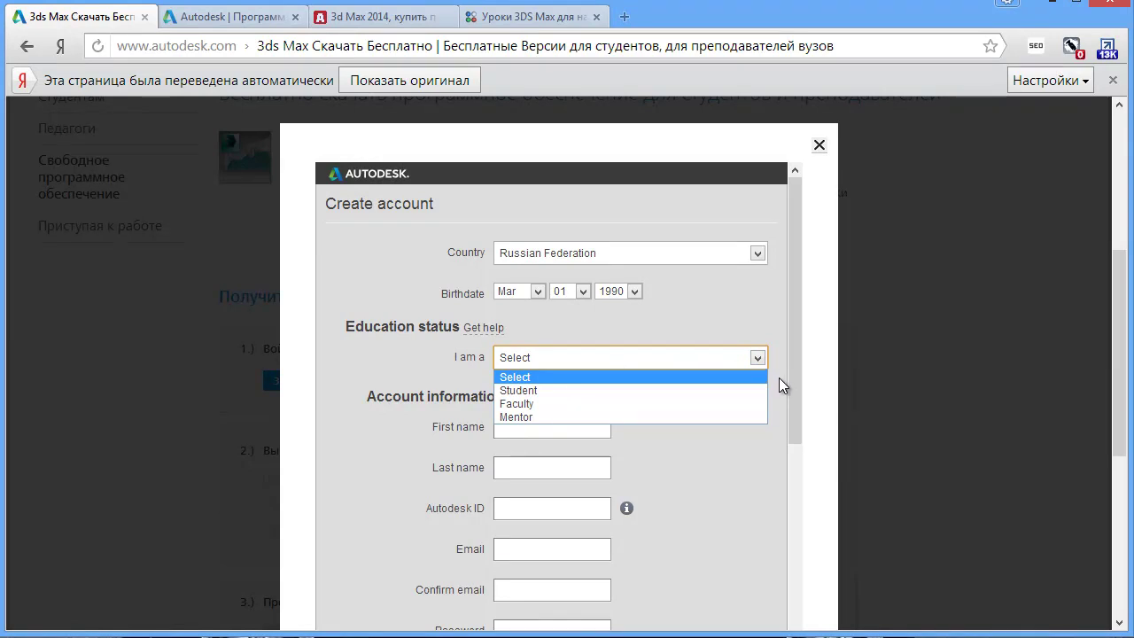
pyautogui.click(764, 318)
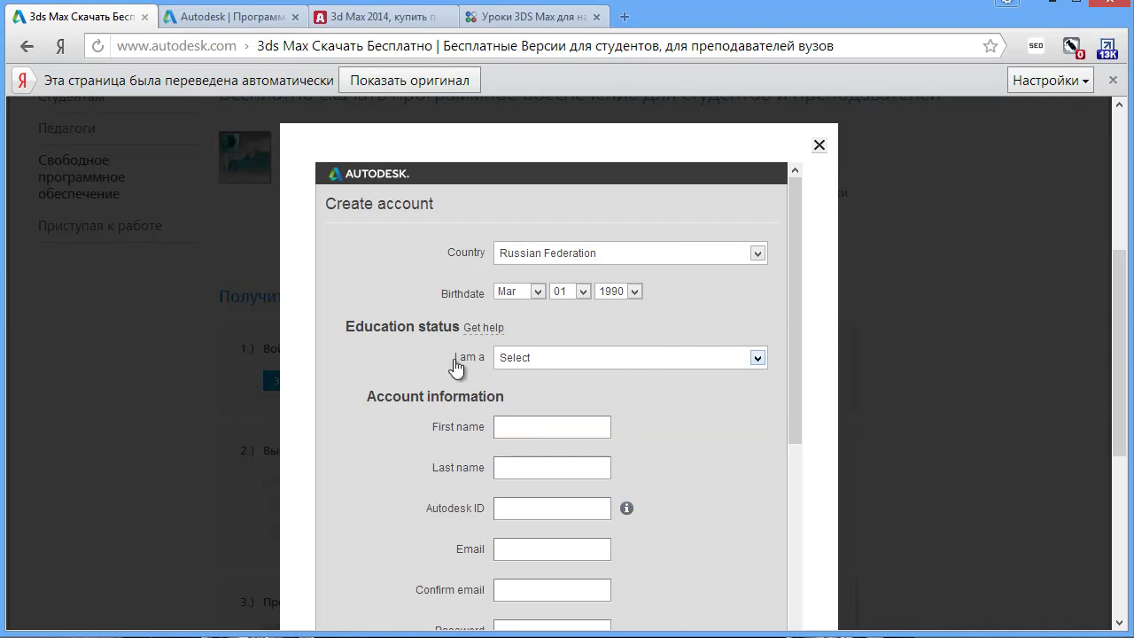
pyautogui.click(759, 356)
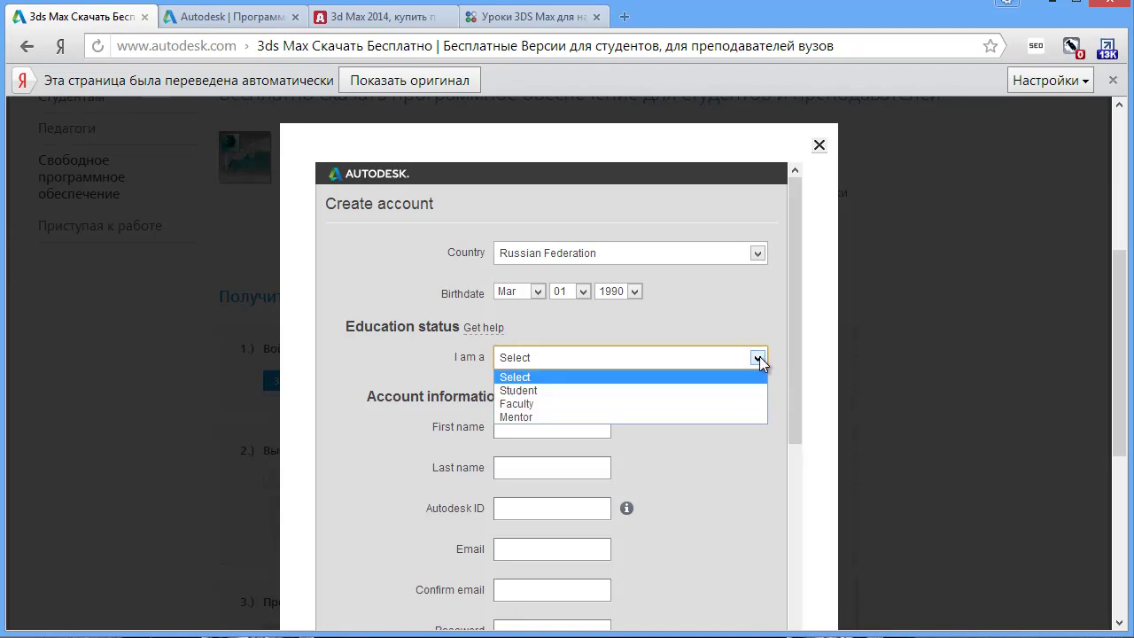
pyautogui.click(775, 401)
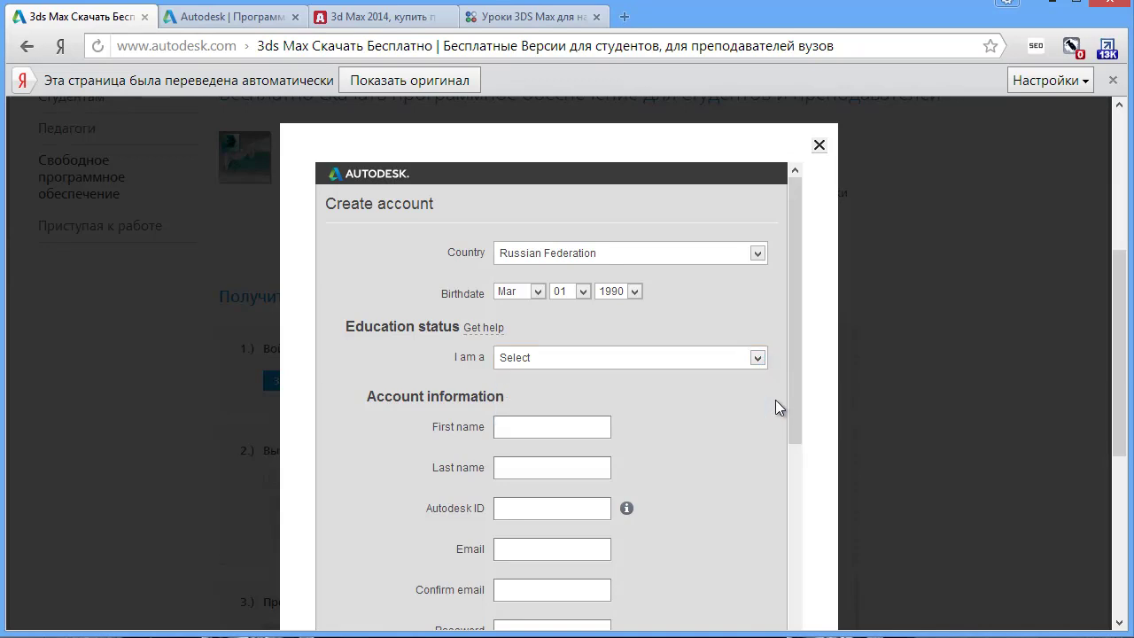
pyautogui.click(757, 359)
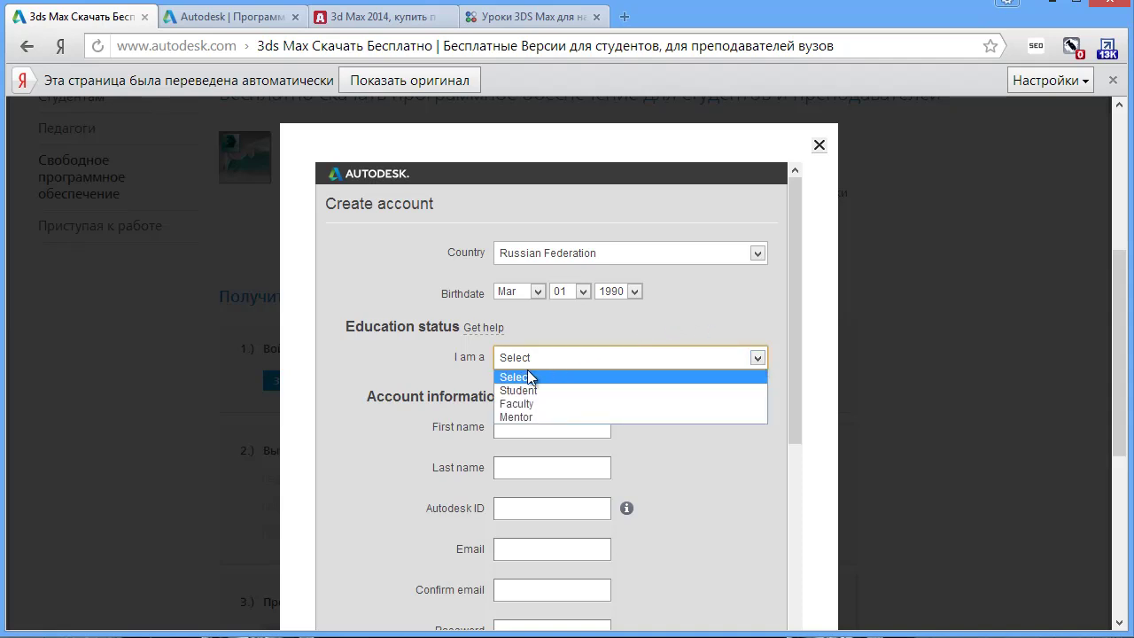
pyautogui.click(511, 393)
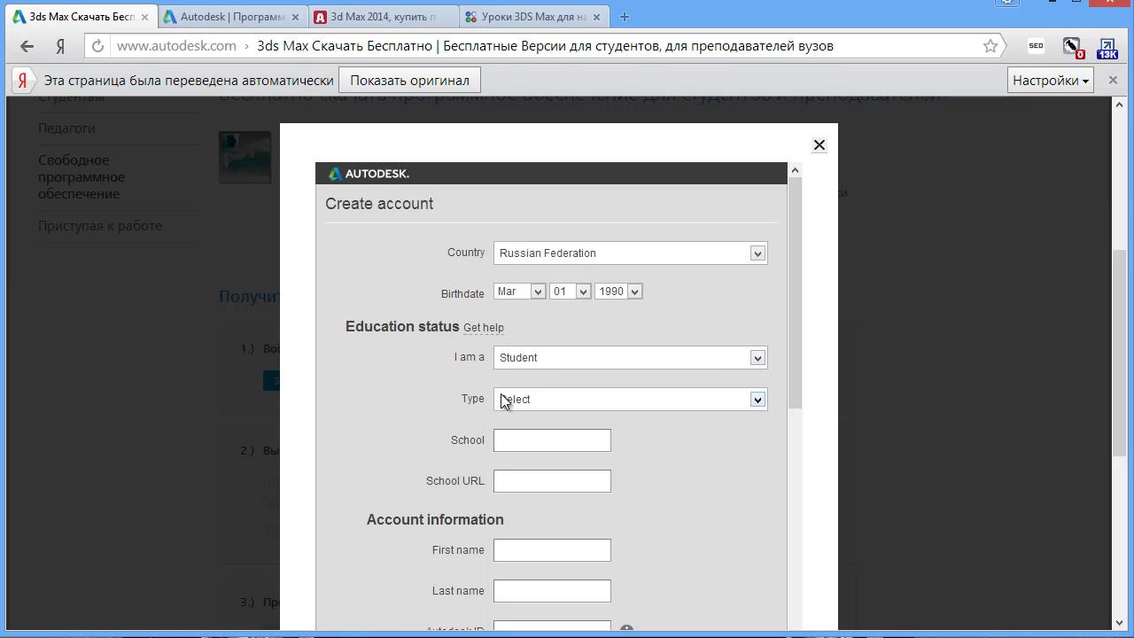
# Set the school type to College/University
pyautogui.click(756, 401)
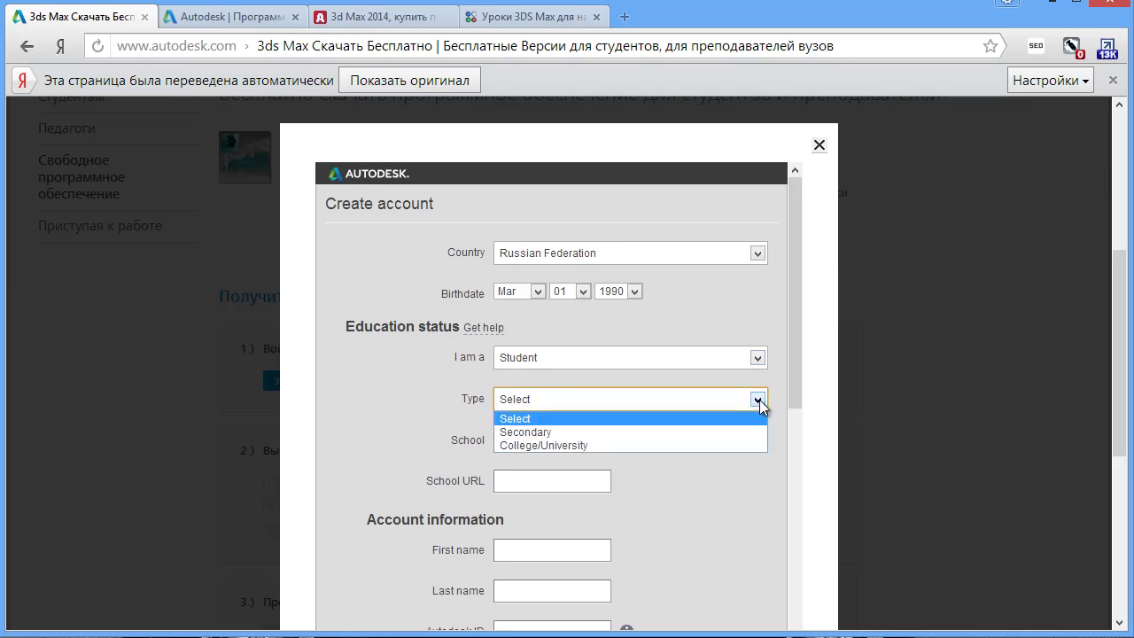
pyautogui.click(544, 446)
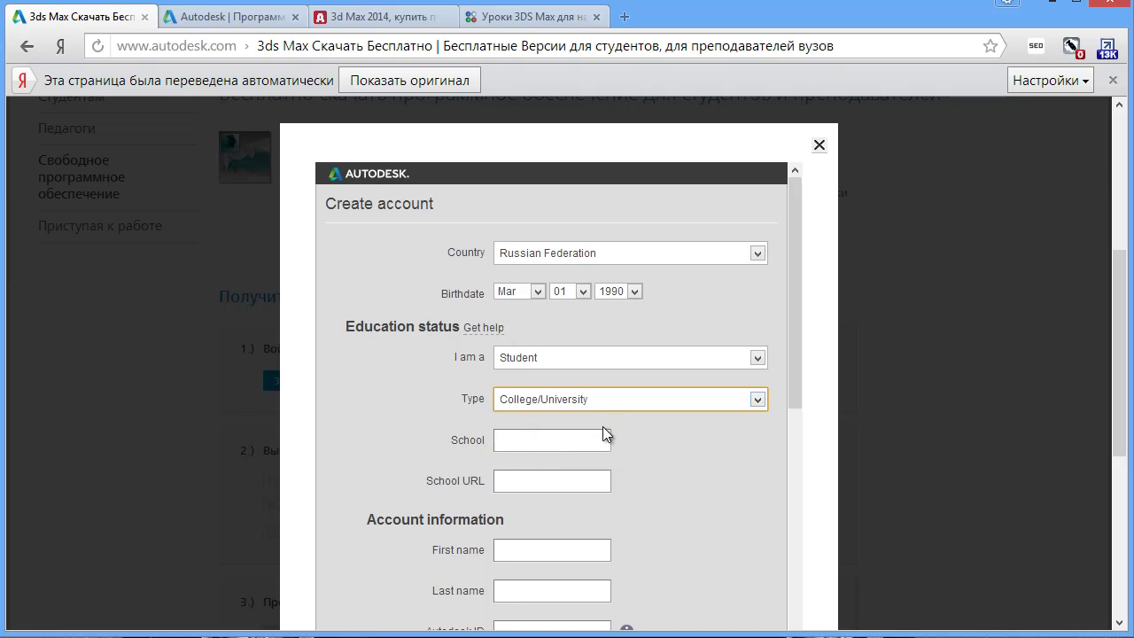
pyautogui.click(505, 441)
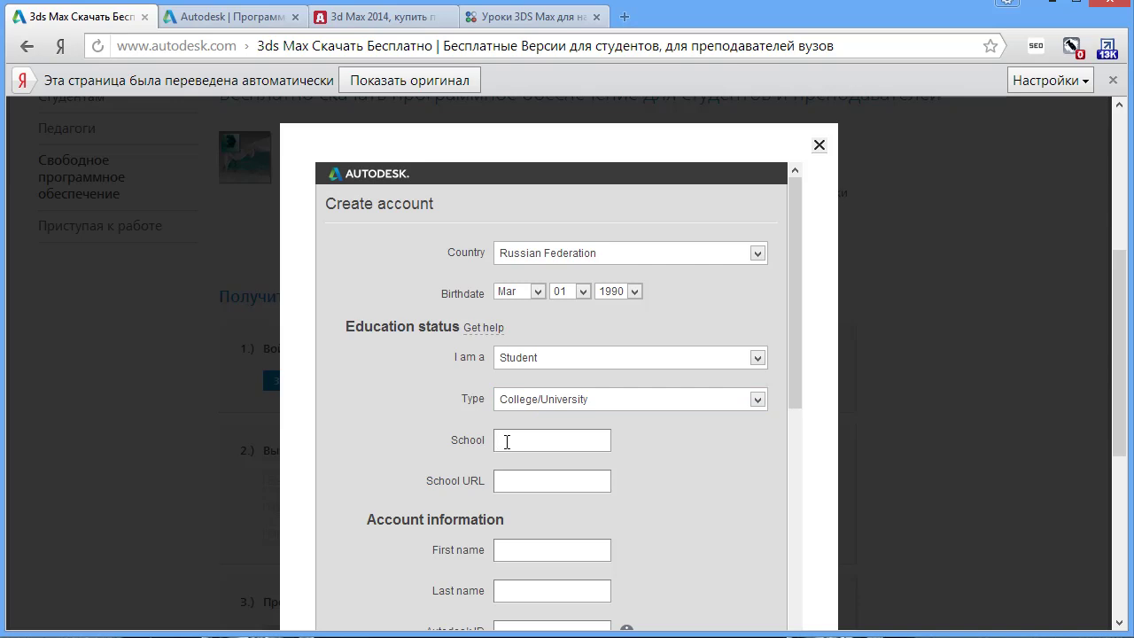
# Enter the school НГПИ ХГФ, then the user's first name and last name
pyautogui.write('H')
pyautogui.write('ГП')
pyautogui.write('И ')
pyautogui.write('Х')
pyautogui.write('Г')
pyautogui.write('Ф')
pyautogui.click(659, 467)
pyautogui.moveTo(792, 358); pyautogui.dragTo(785, 438)
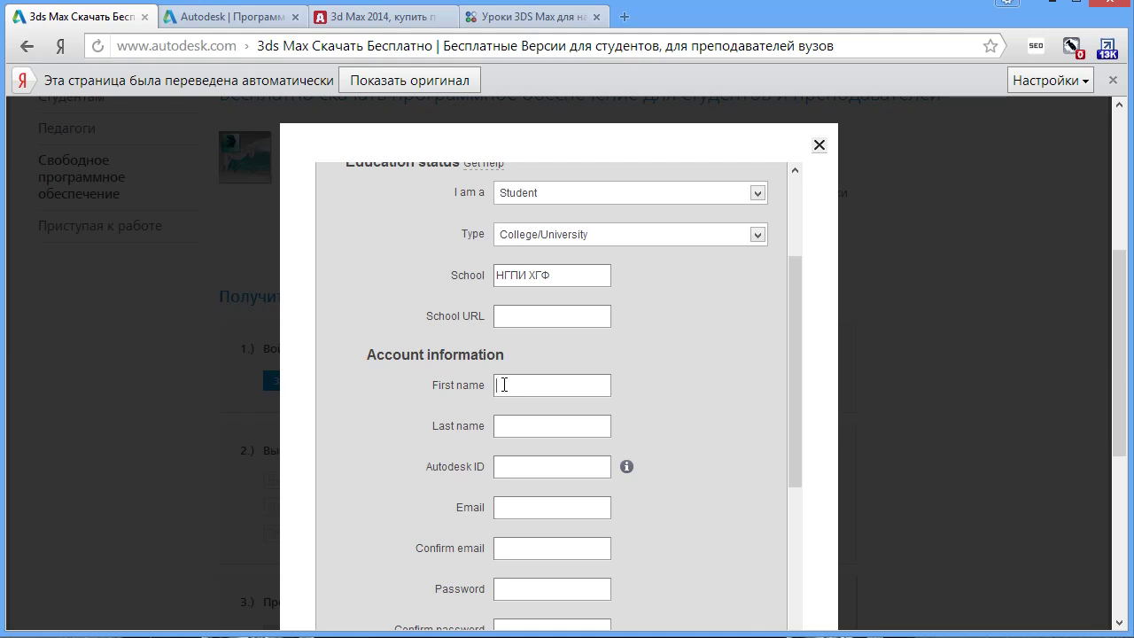
pyautogui.click(516, 428)
pyautogui.moveTo(790, 421); pyautogui.dragTo(803, 487)
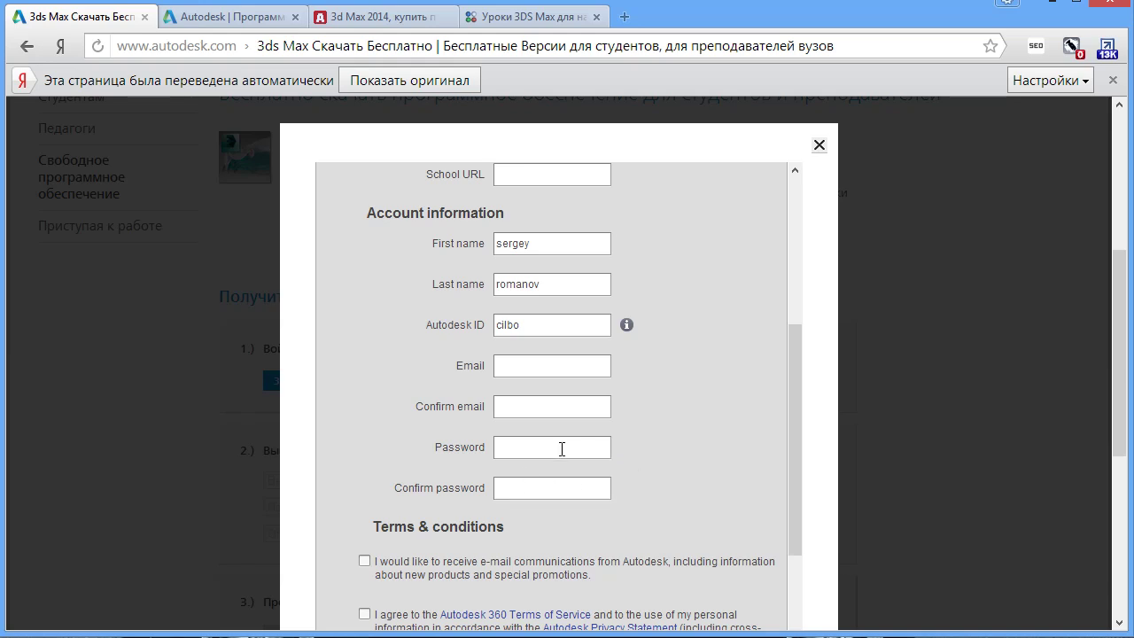
# Accept the Autodesk 360 Terms of Service and Education Terms of Use, then submit the form
pyautogui.scroll(-3, 699, 438)
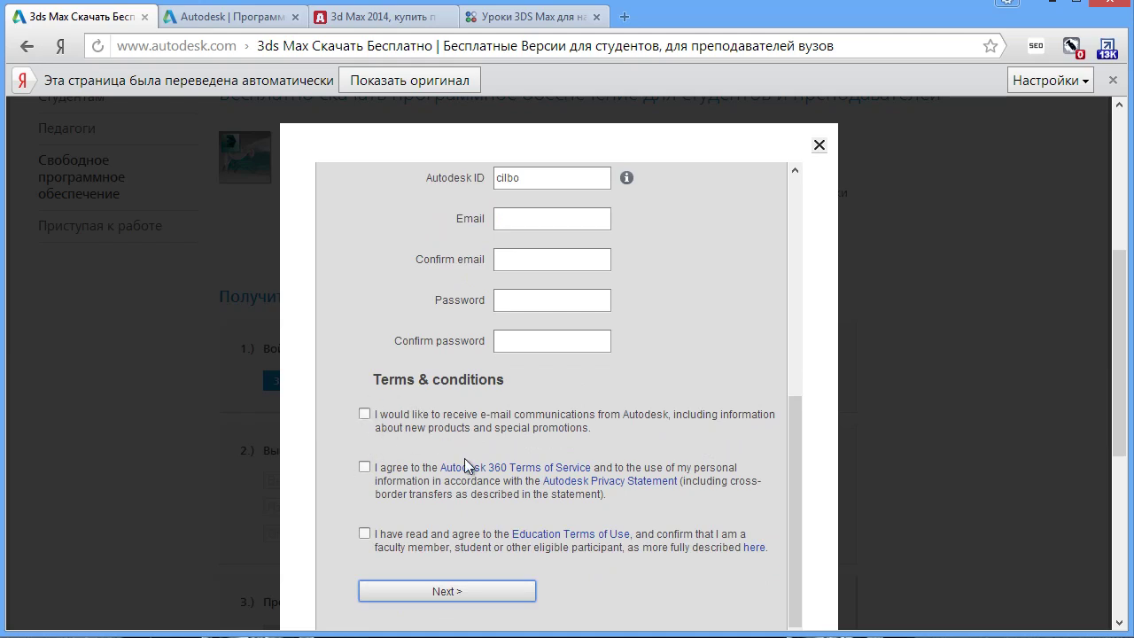
pyautogui.click(363, 467)
pyautogui.click(364, 534)
pyautogui.click(423, 598)
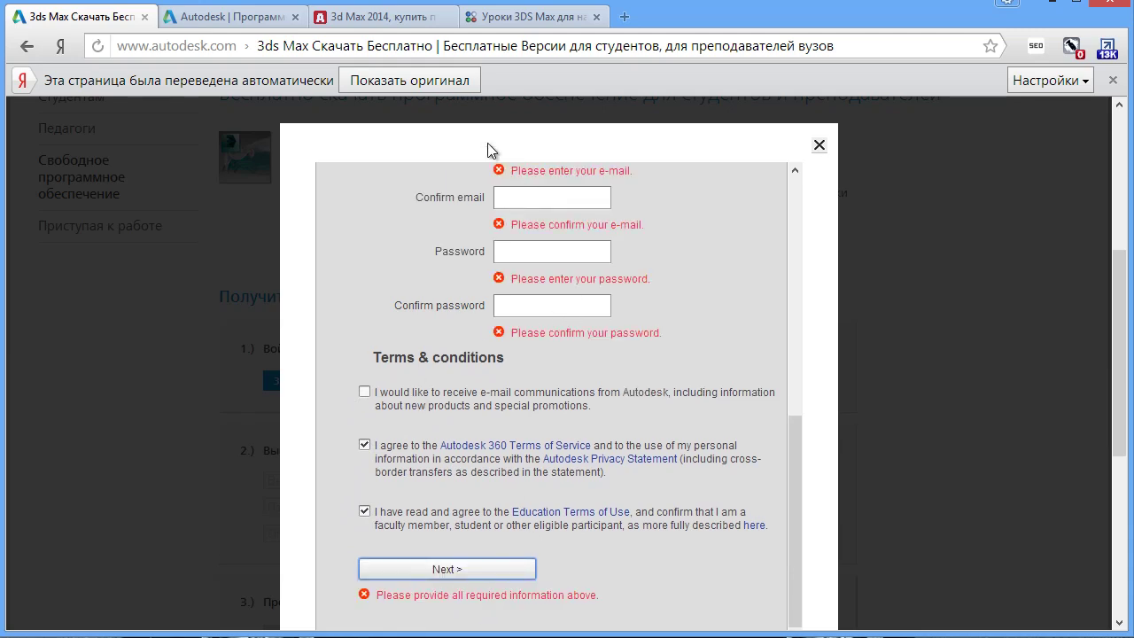
pyautogui.moveTo(790, 457)
pyautogui.mouseDown()
pyautogui.moveTo(810, 209)
pyautogui.moveTo(768, 472)
pyautogui.moveTo(782, 347)
pyautogui.mouseUp()
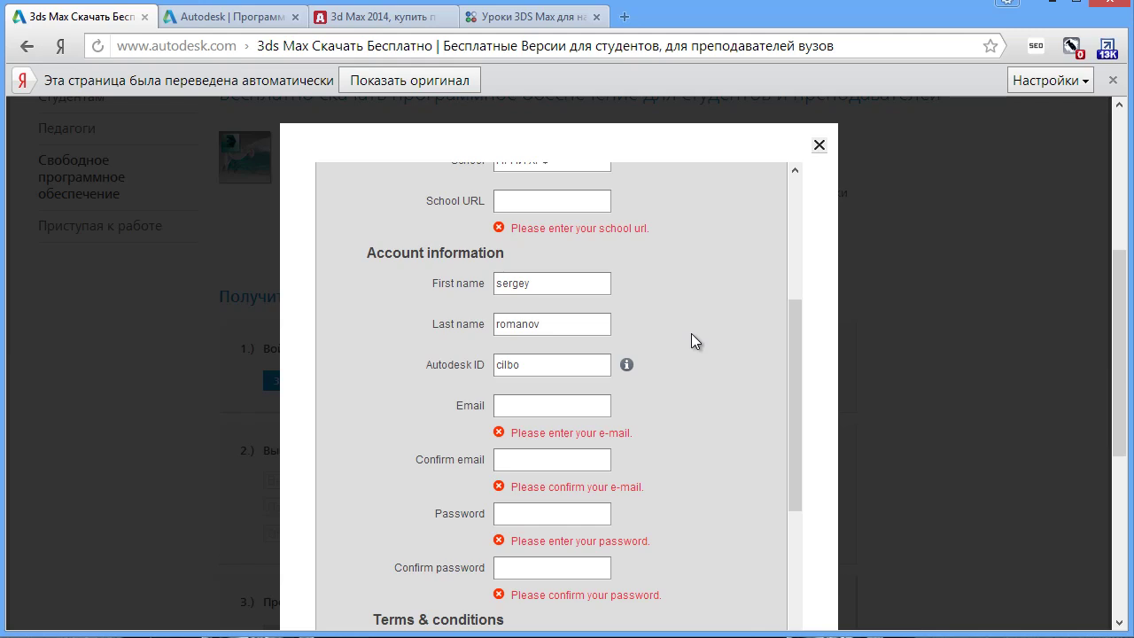
pyautogui.moveTo(794, 394); pyautogui.dragTo(799, 275)
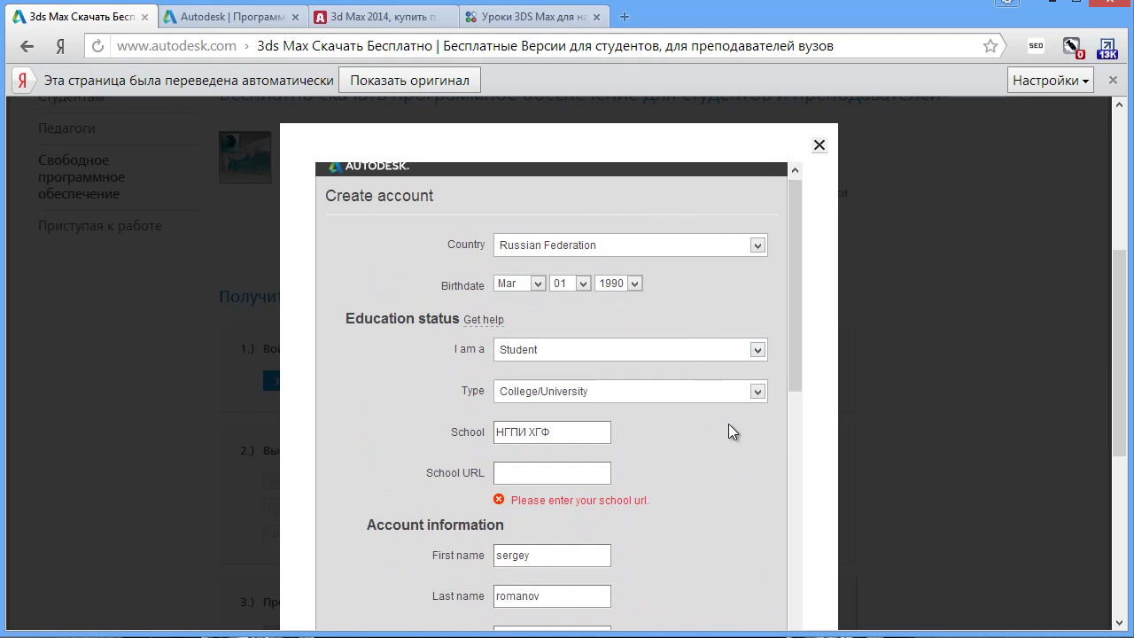
# Close the Create account form and return to the 3ds Max education page
pyautogui.click(819, 146)
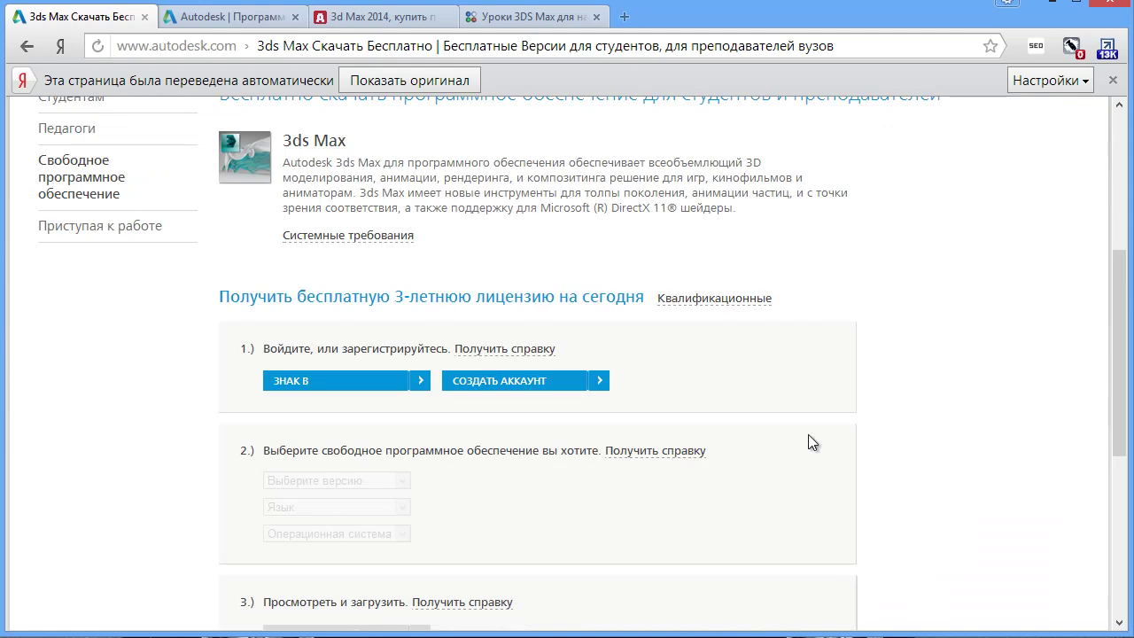
pyautogui.scroll(-1, 936, 425)
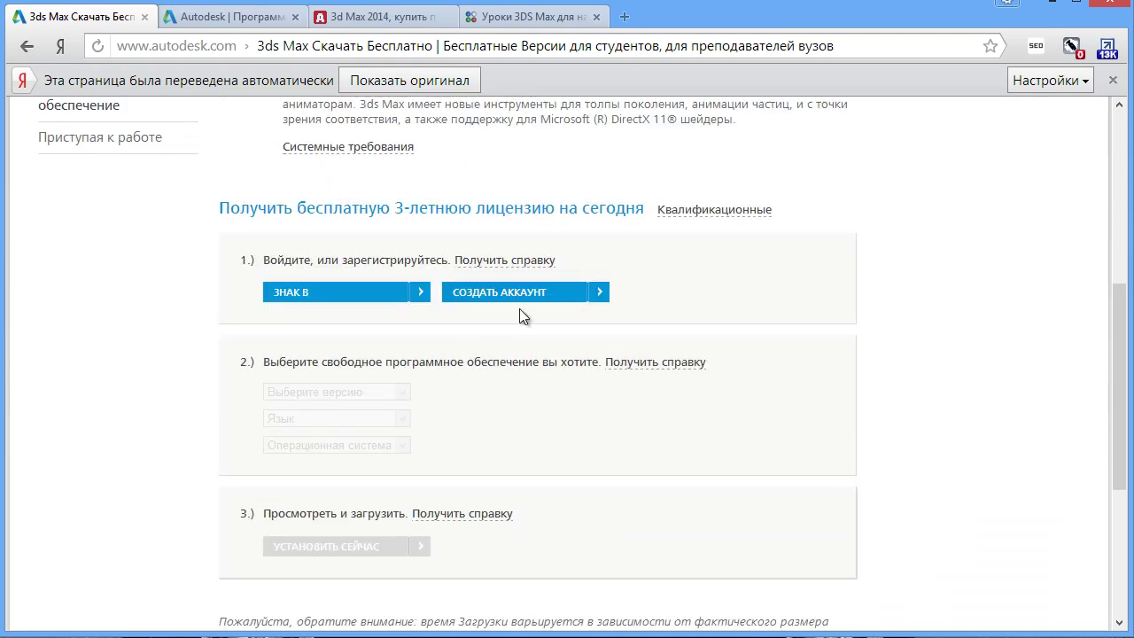
pyautogui.scroll(3, 188, 281)
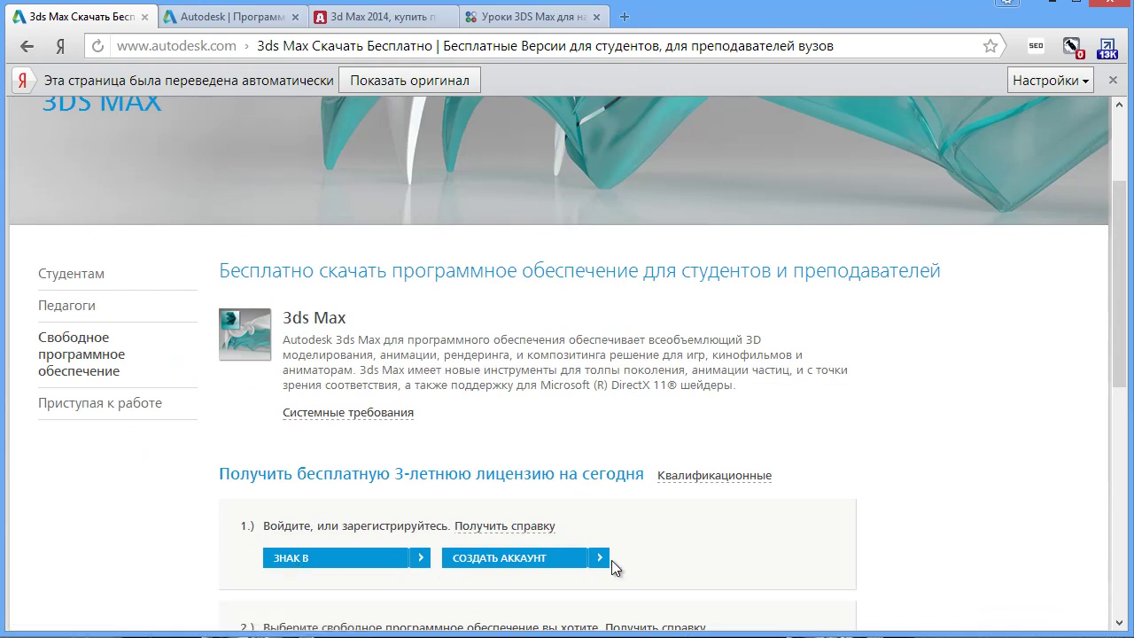
pyautogui.scroll(-2, 673, 553)
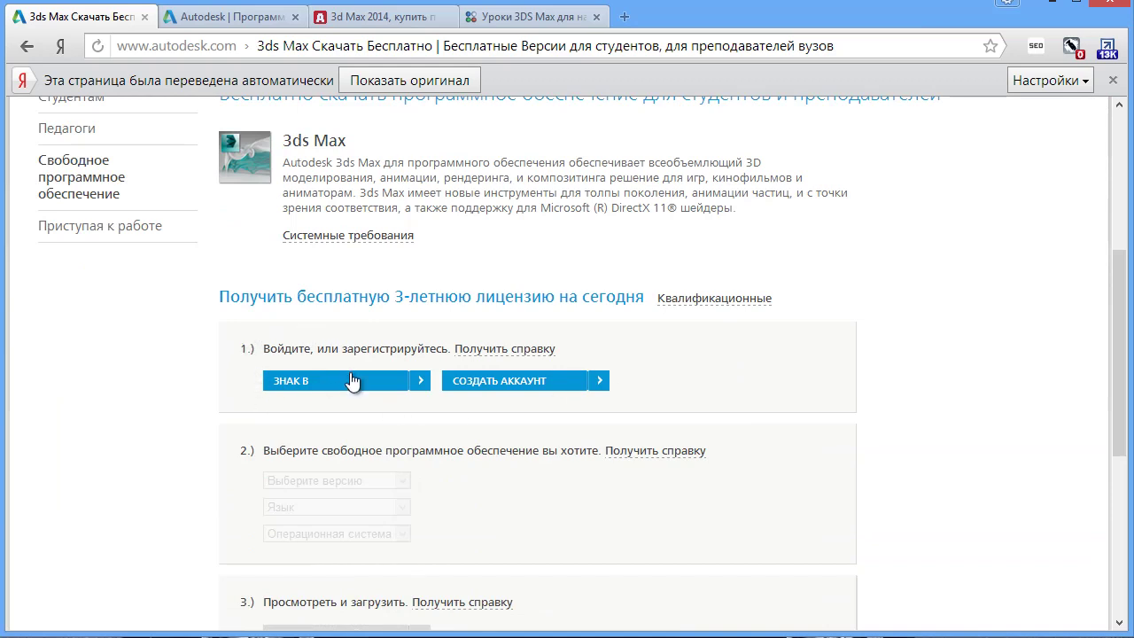
# Sign in with the existing Autodesk account's e-mail and password
pyautogui.click(292, 383)
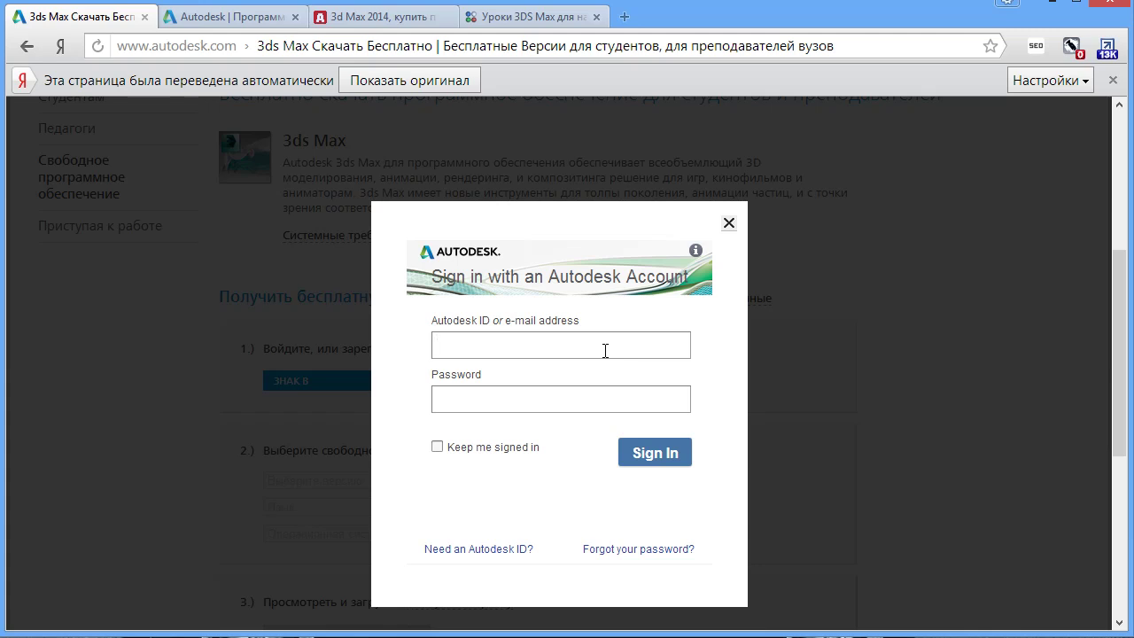
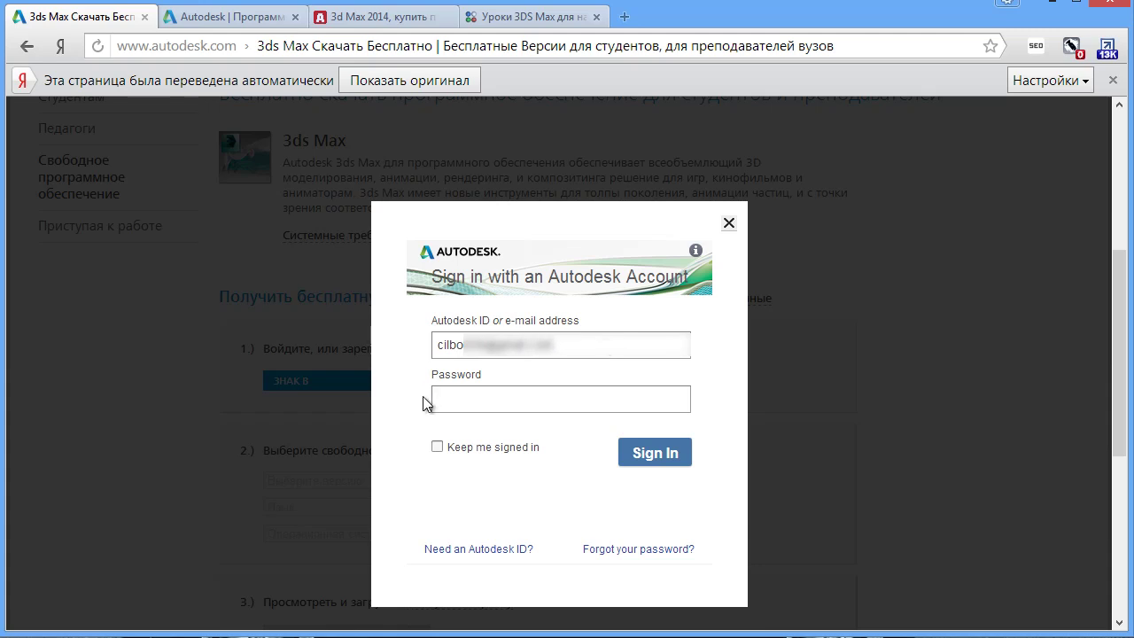
pyautogui.click(449, 401)
pyautogui.write('•••')
pyautogui.write('••')
pyautogui.write('•••••')
pyautogui.write('•')
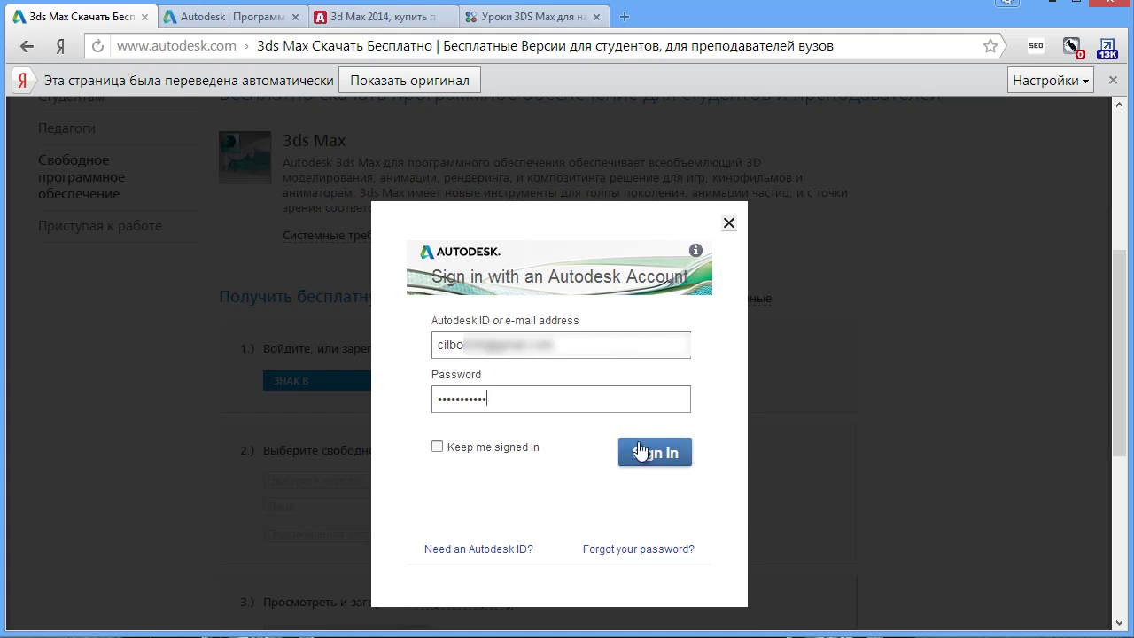
pyautogui.click(655, 455)
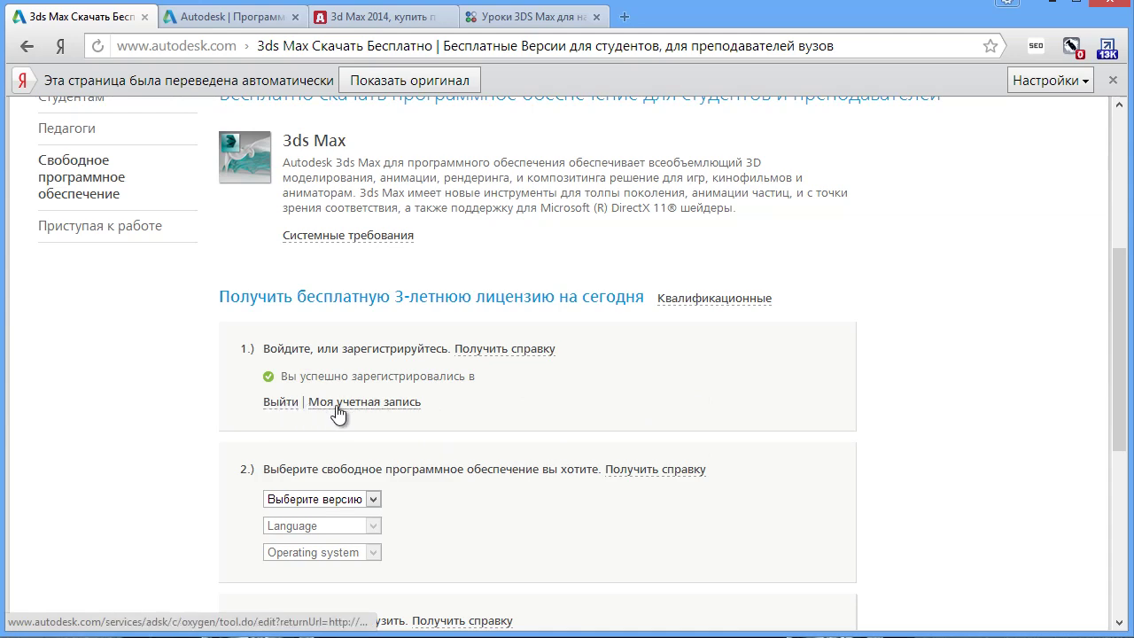
# In step 2, choose version 3ds Max 2014, language English and operating system Windows 64-bit
pyautogui.scroll(-2, 684, 396)
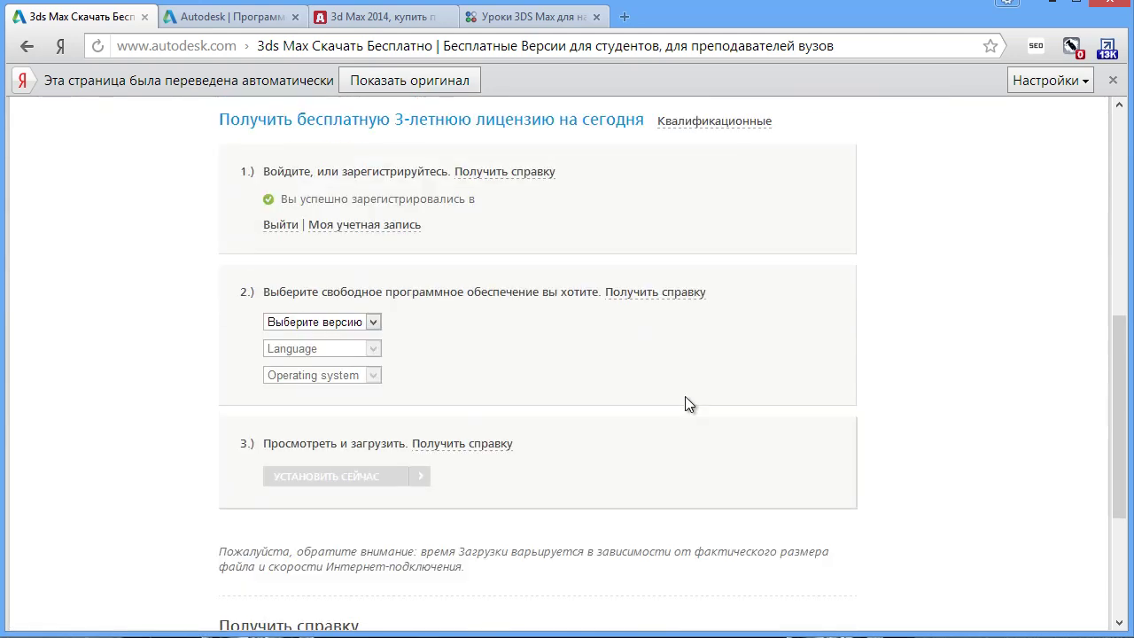
pyautogui.scroll(-3, 685, 396)
pyautogui.scroll(3, 685, 396)
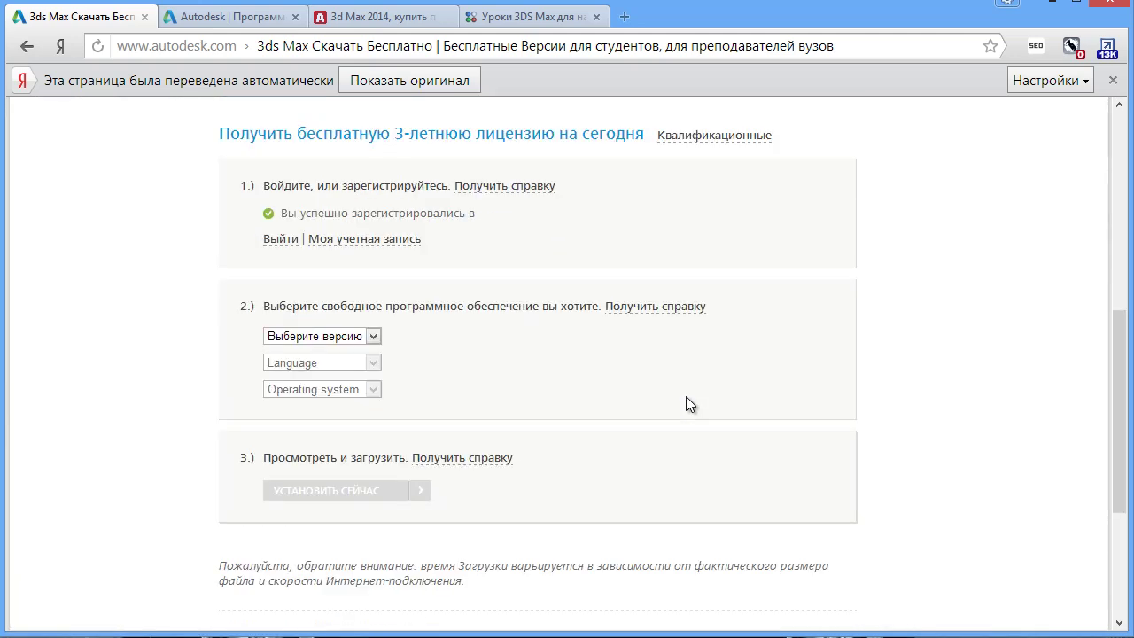
pyautogui.click(374, 341)
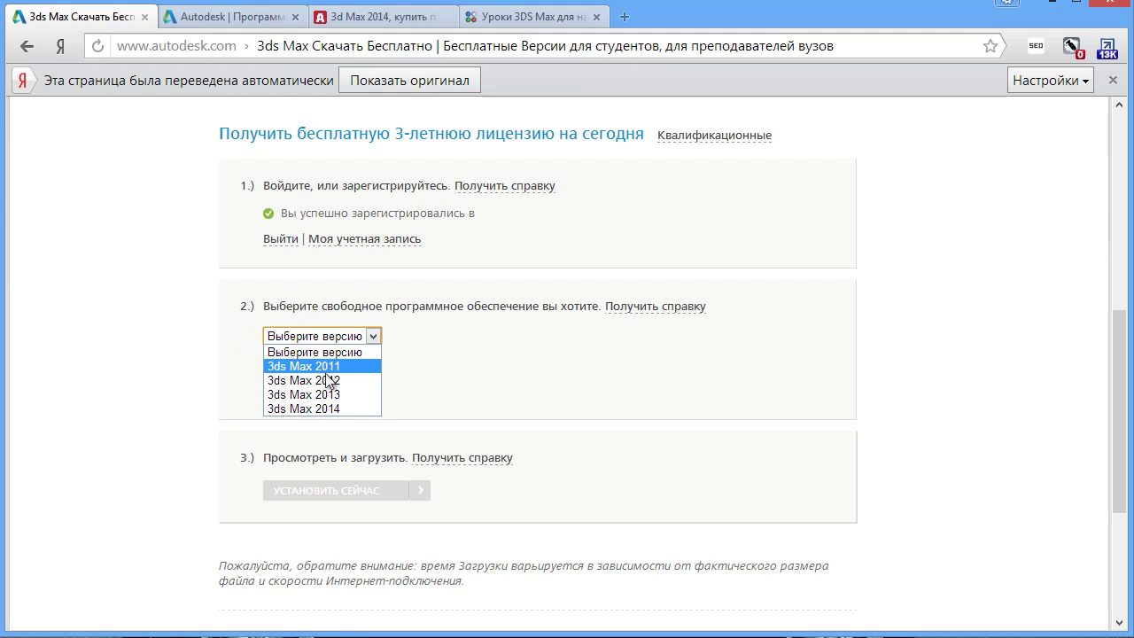
pyautogui.click(319, 409)
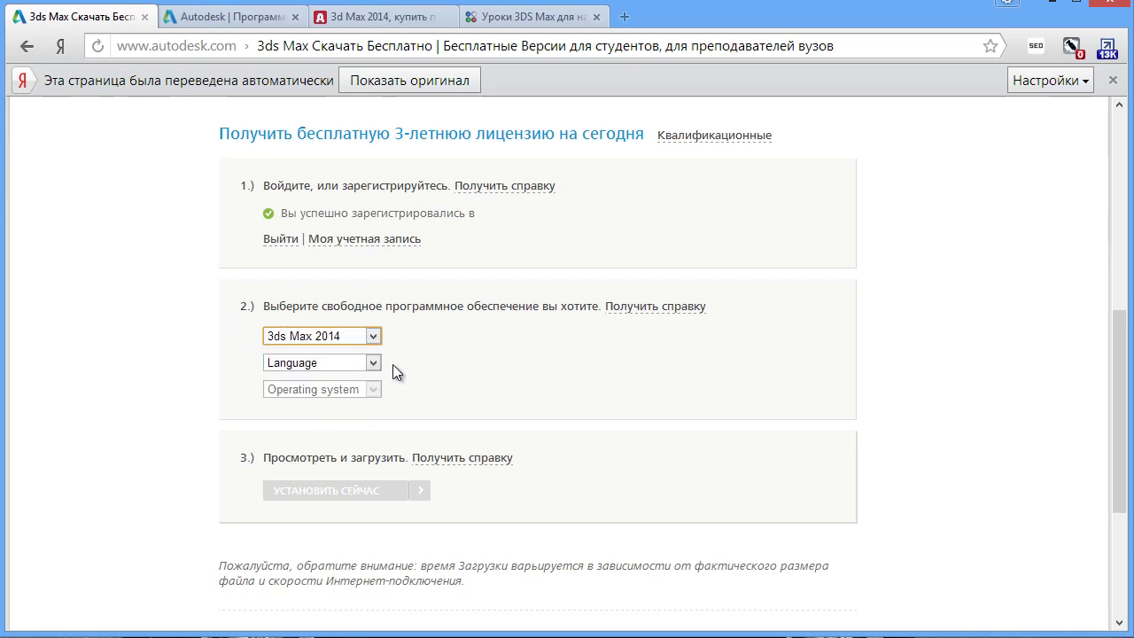
pyautogui.click(374, 365)
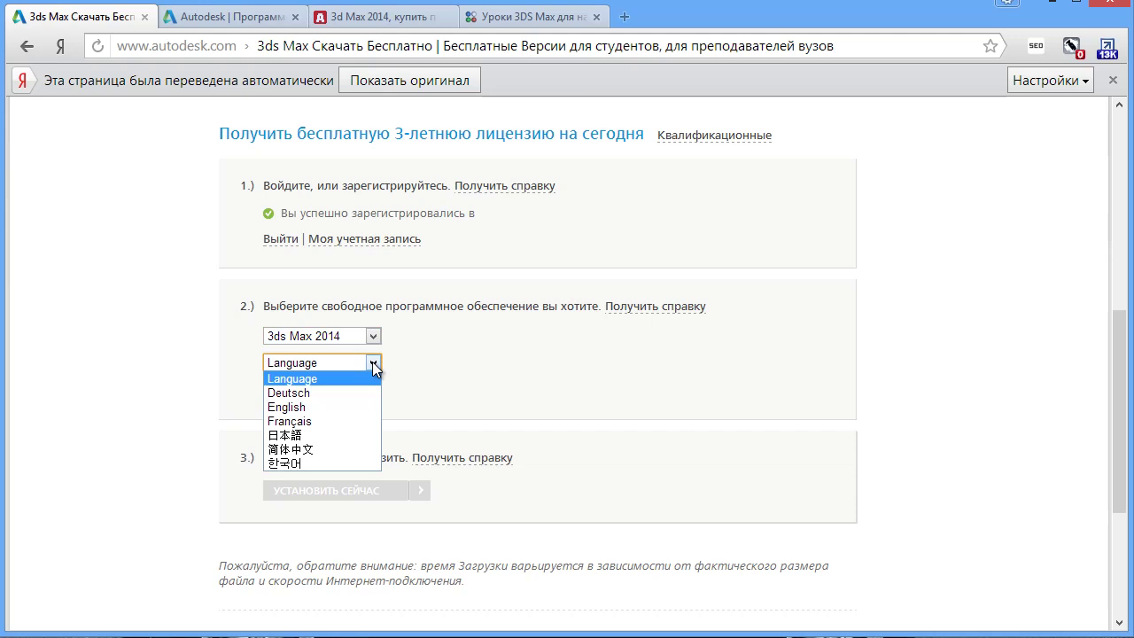
pyautogui.click(348, 407)
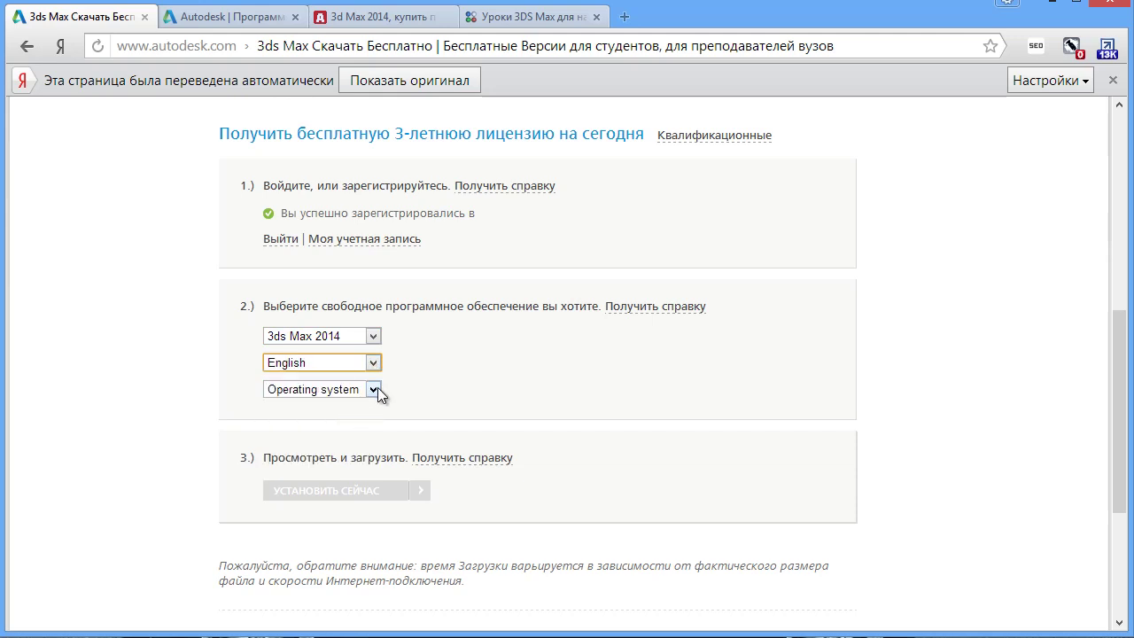
pyautogui.click(373, 390)
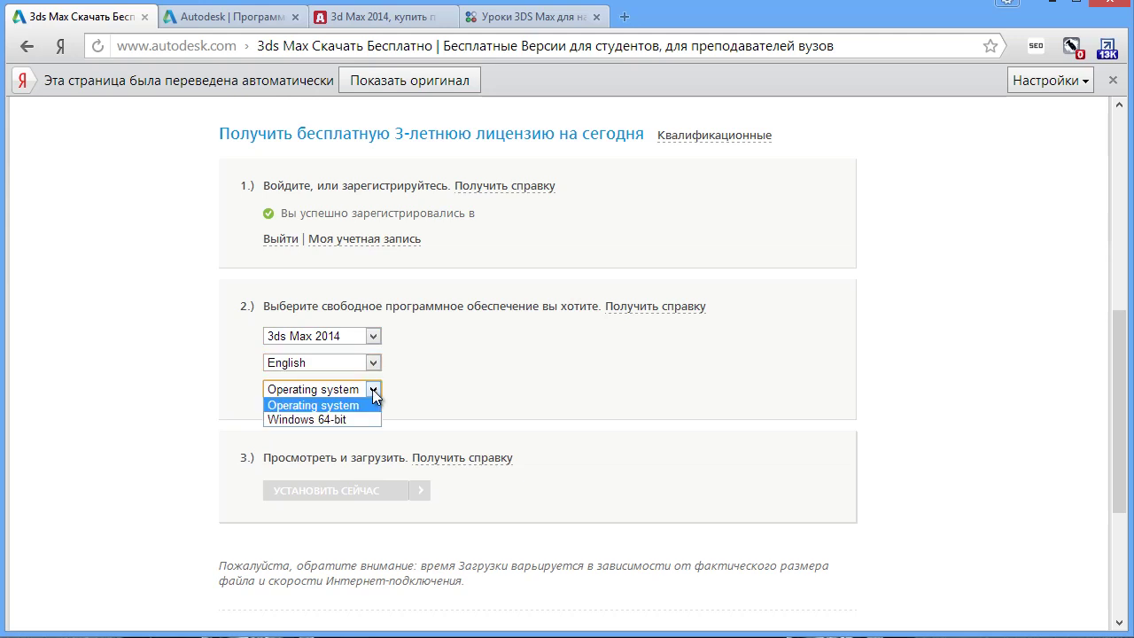
pyautogui.click(313, 418)
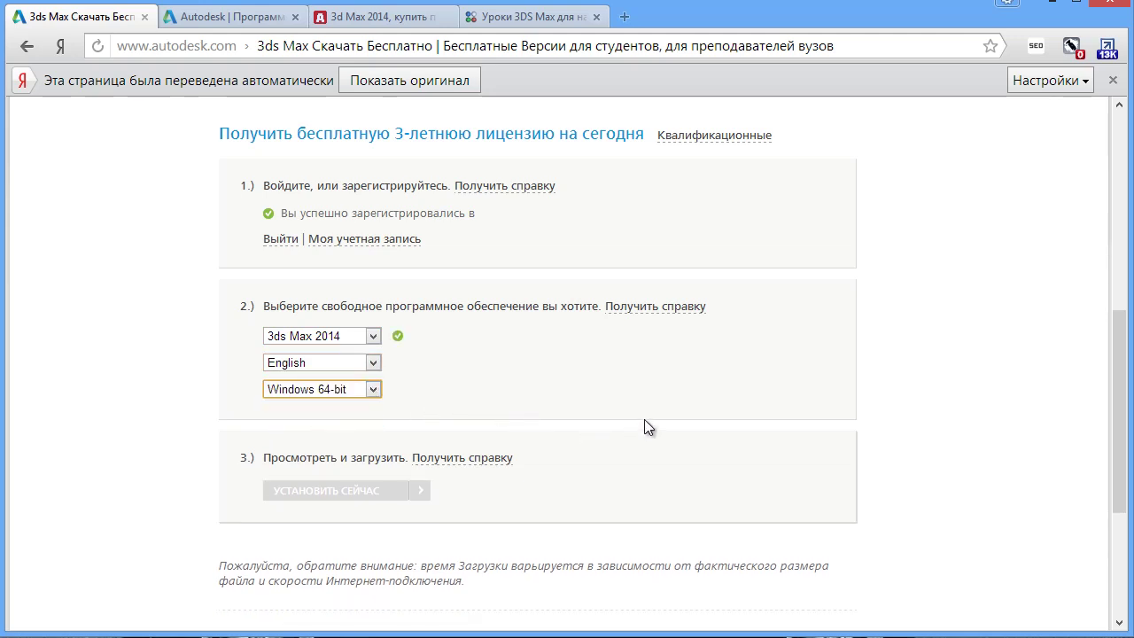
pyautogui.scroll(-1, 644, 425)
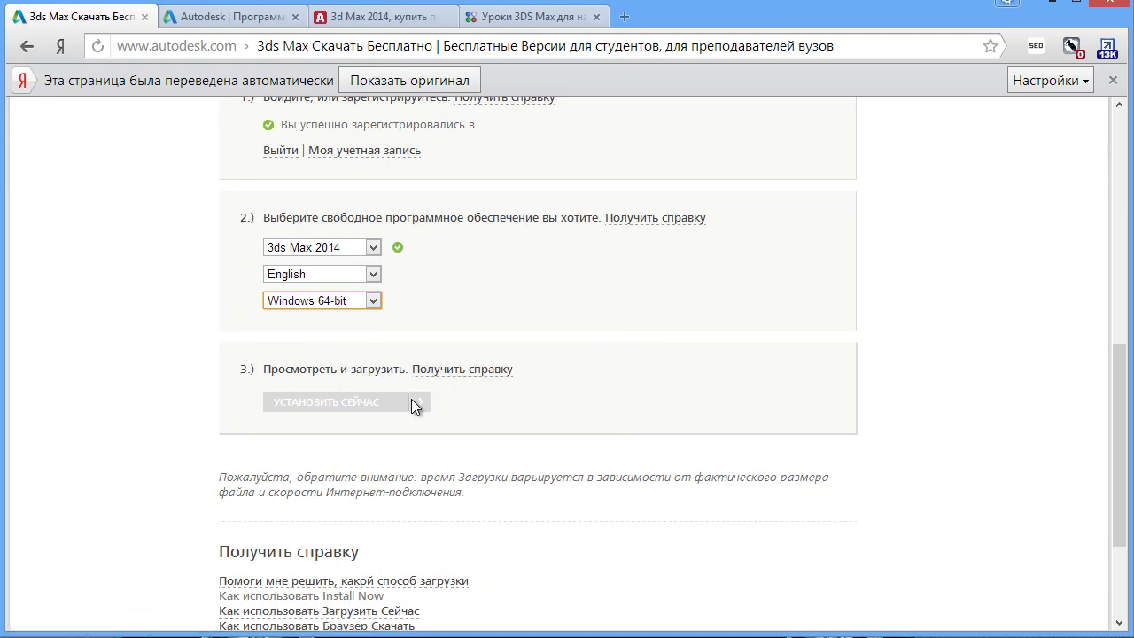
pyautogui.scroll(-1, 572, 373)
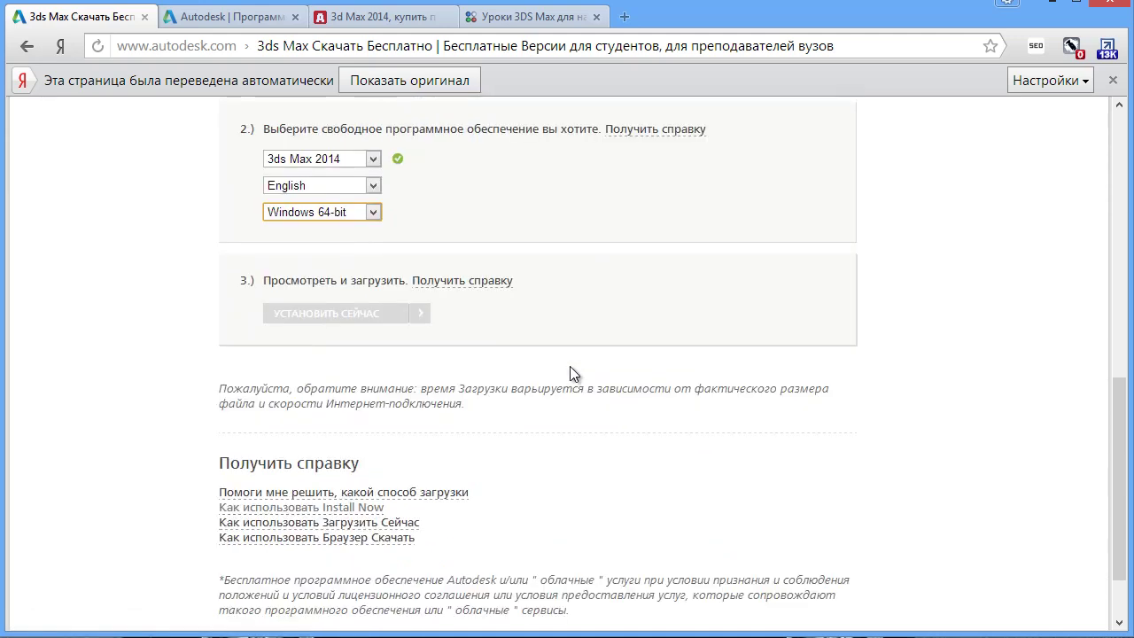
# Open the Получить справку help, then close the Autodesk Virtual Agent chat, confirming Уйти со страницы
pyautogui.click(419, 312)
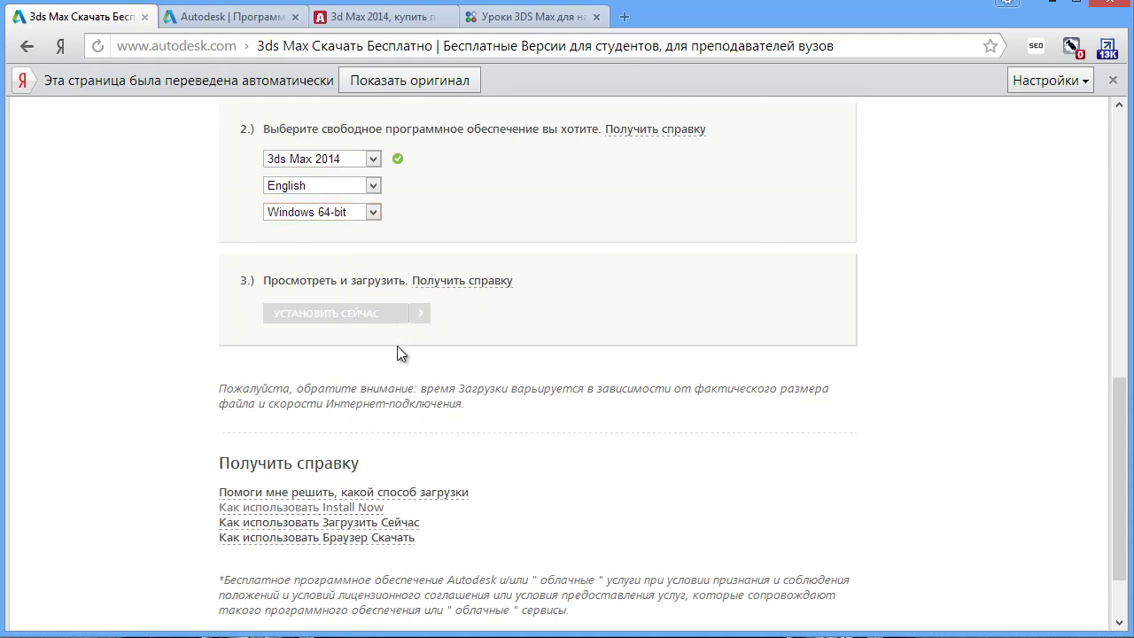
pyautogui.click(462, 282)
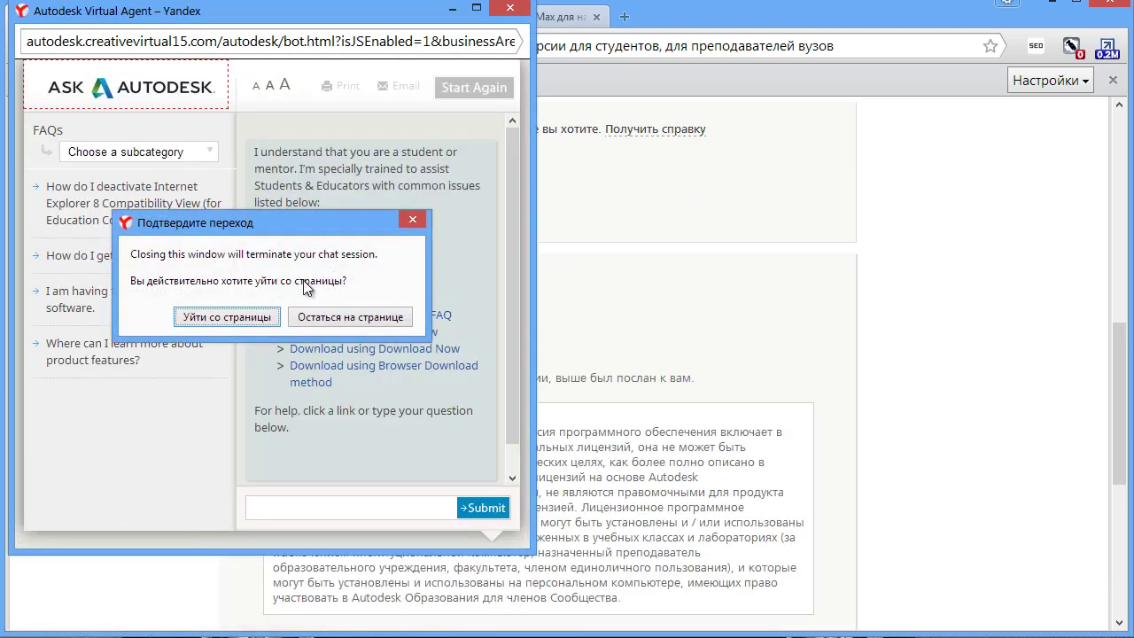
pyautogui.click(236, 317)
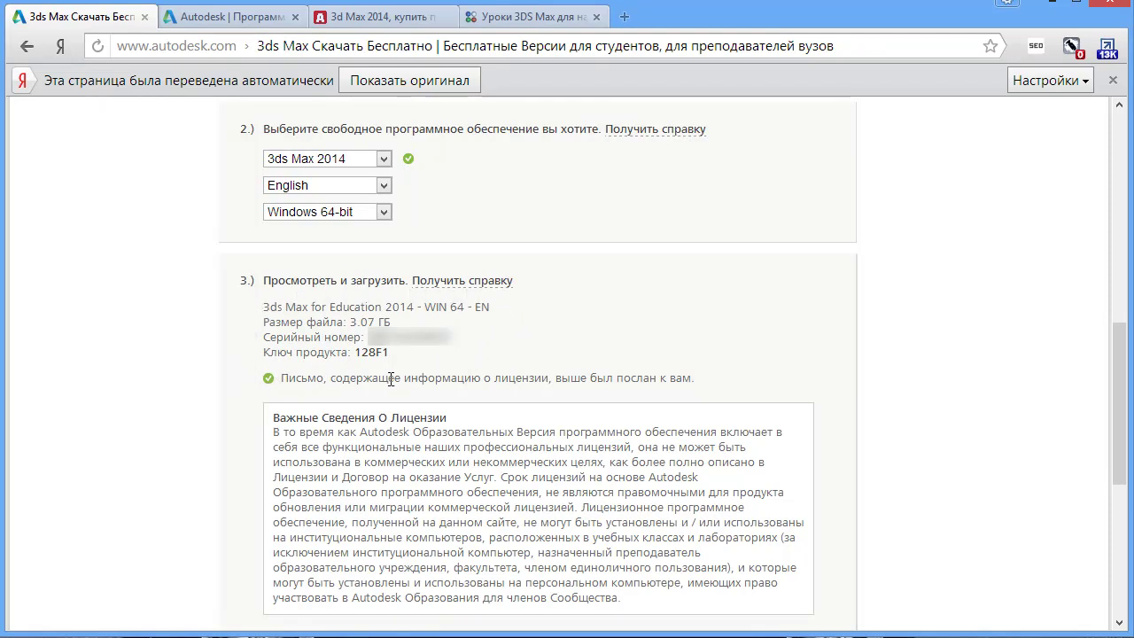
# Expand the INSTALL NOW dropdown to review the download methods, then close it
pyautogui.scroll(-4, 843, 407)
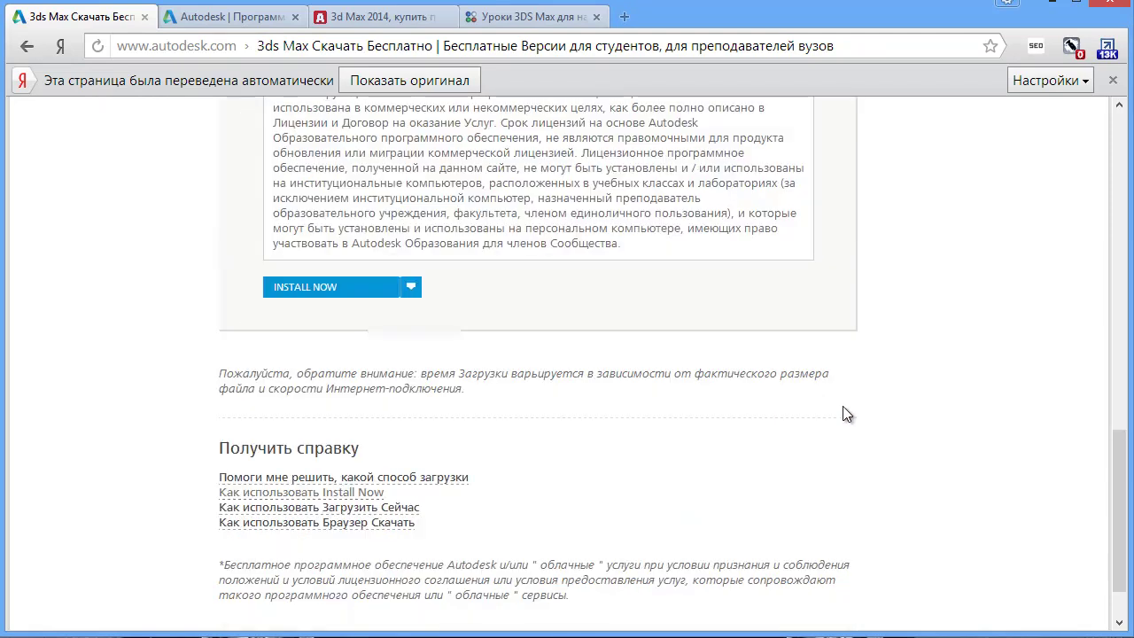
pyautogui.click(412, 287)
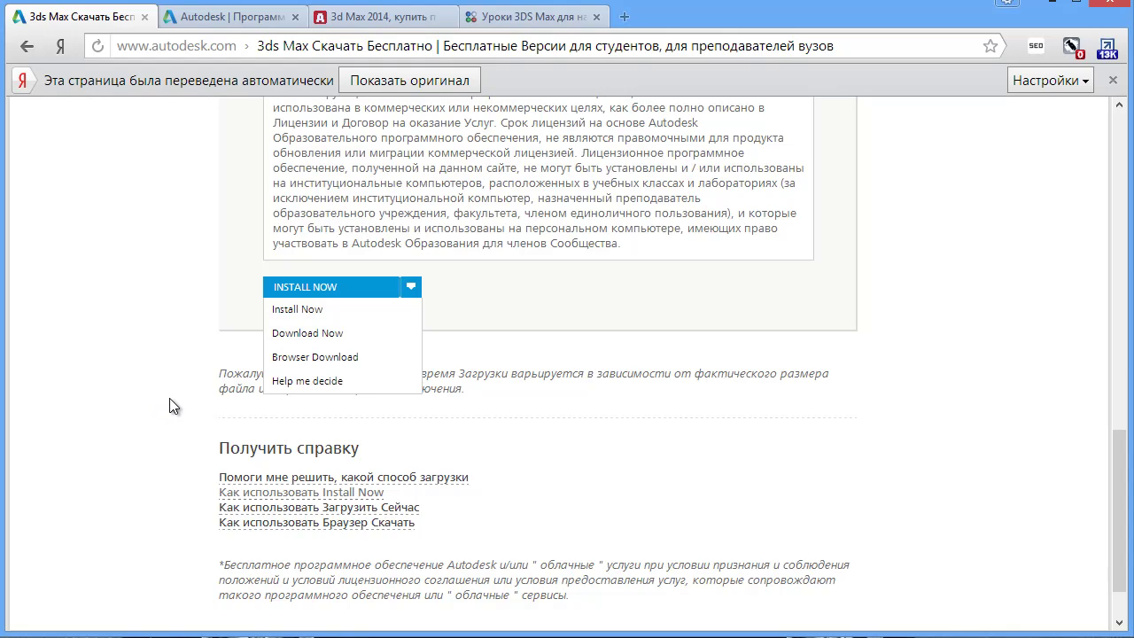
pyautogui.scroll(-2, 277, 400)
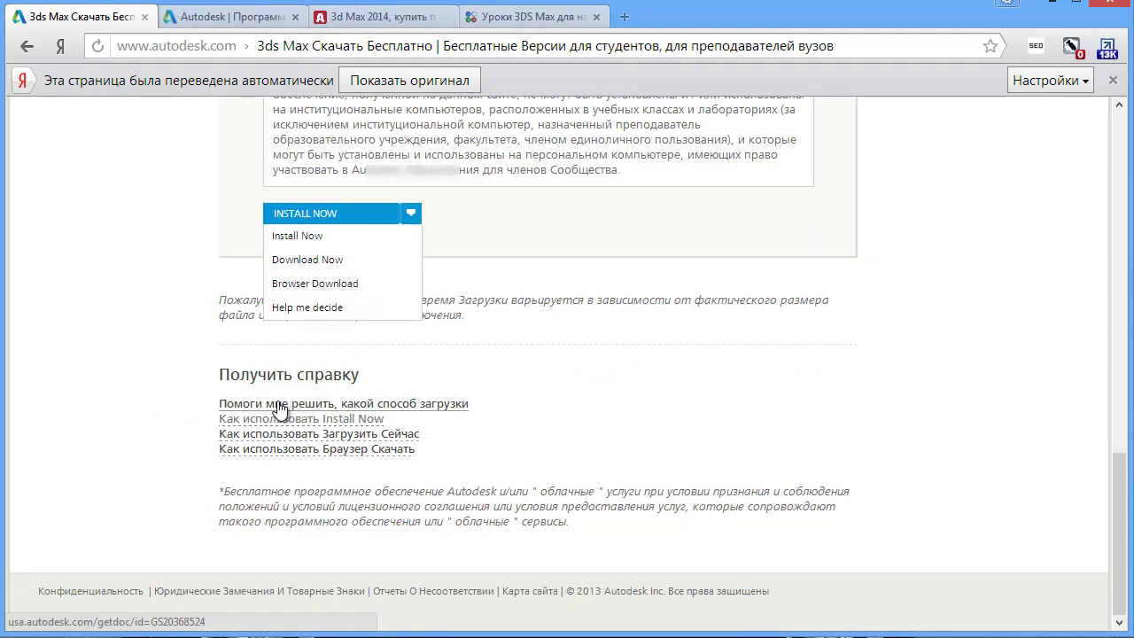
pyautogui.scroll(3, 243, 405)
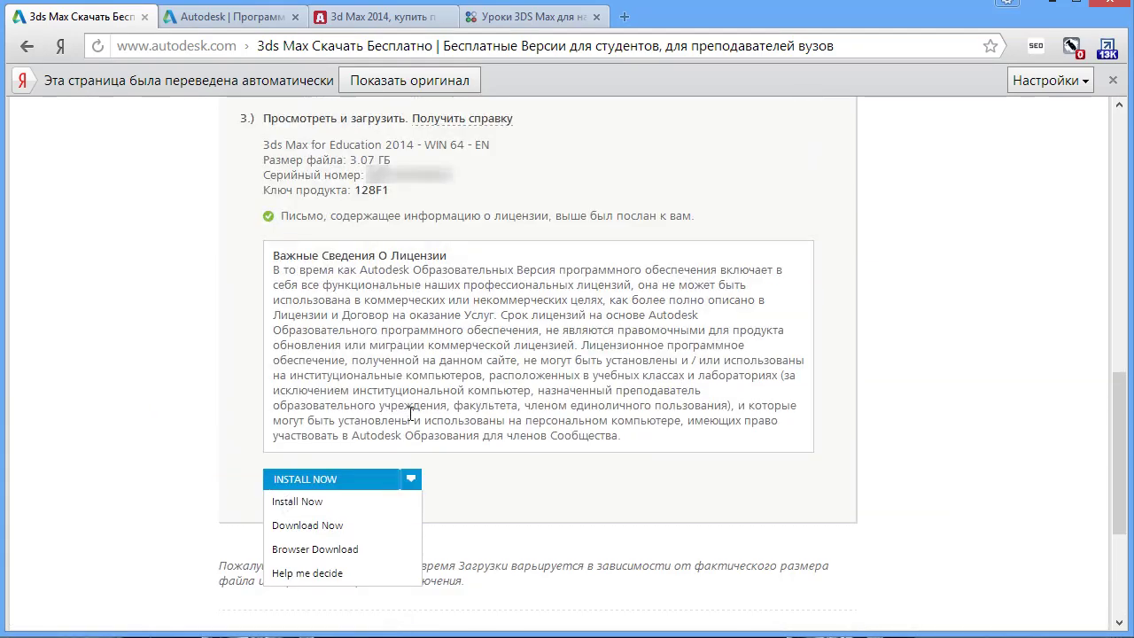
pyautogui.click(155, 468)
pyautogui.scroll(3, 626, 286)
pyautogui.scroll(4, 628, 287)
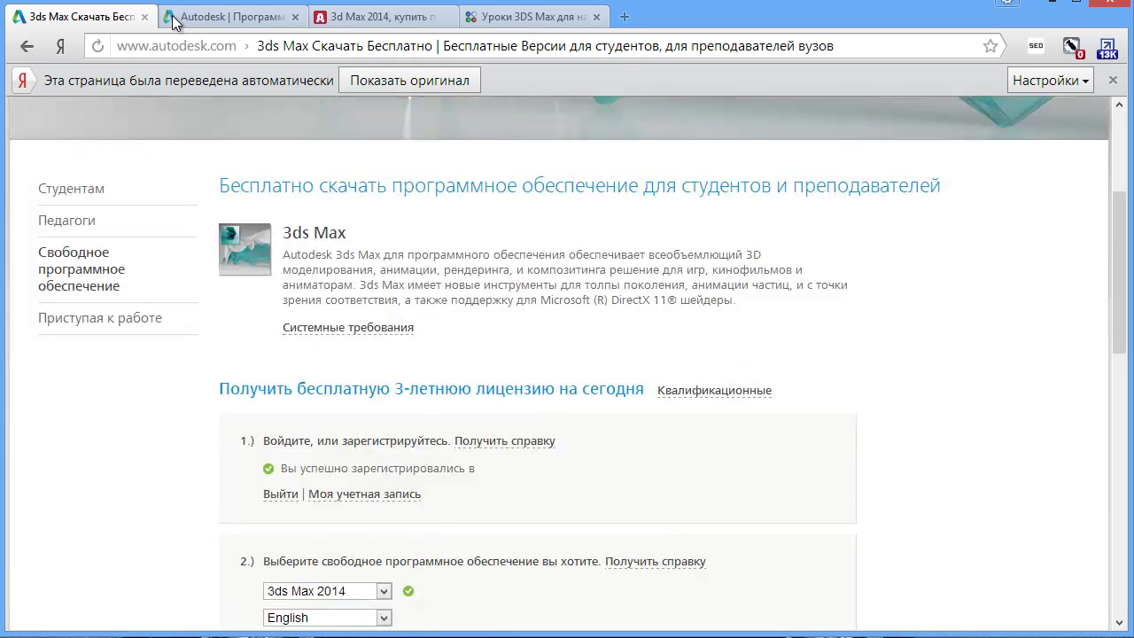
# Close the old download tab and go to Сообщества > Образовательное Сообщество Autodesk on autodesk.ru
pyautogui.click(175, 20)
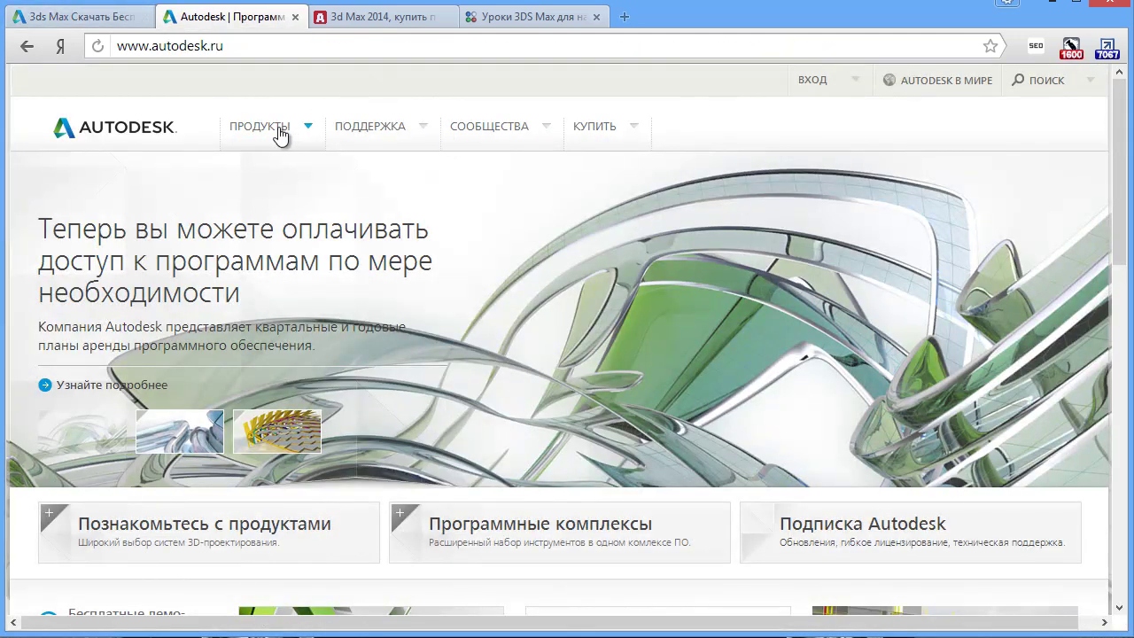
pyautogui.click(145, 17)
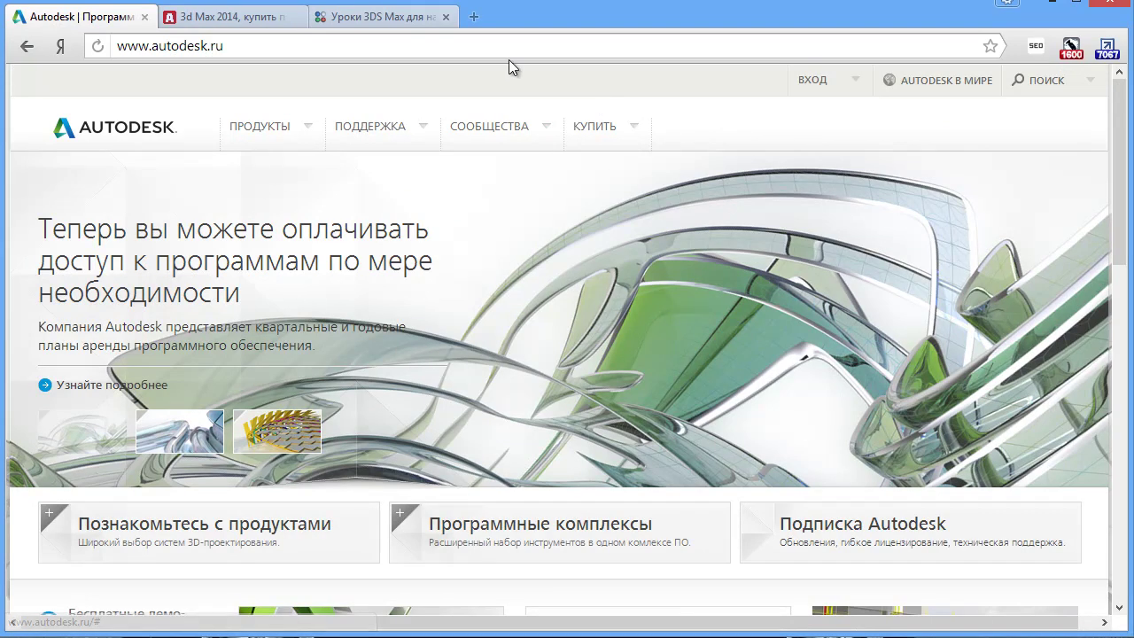
pyautogui.click(488, 129)
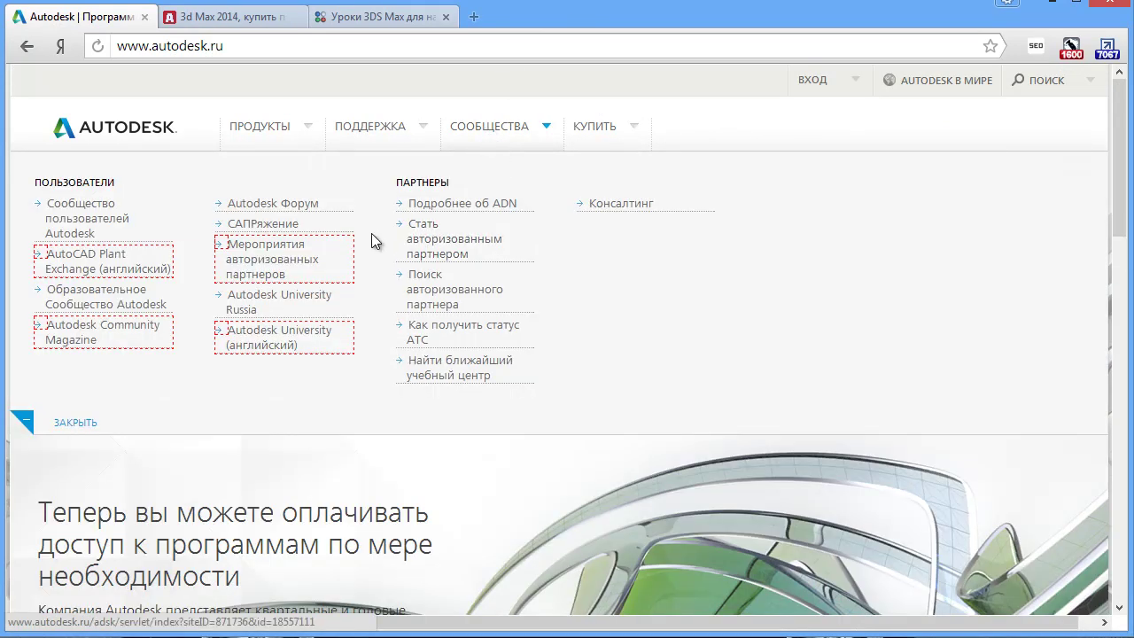
pyautogui.click(93, 295)
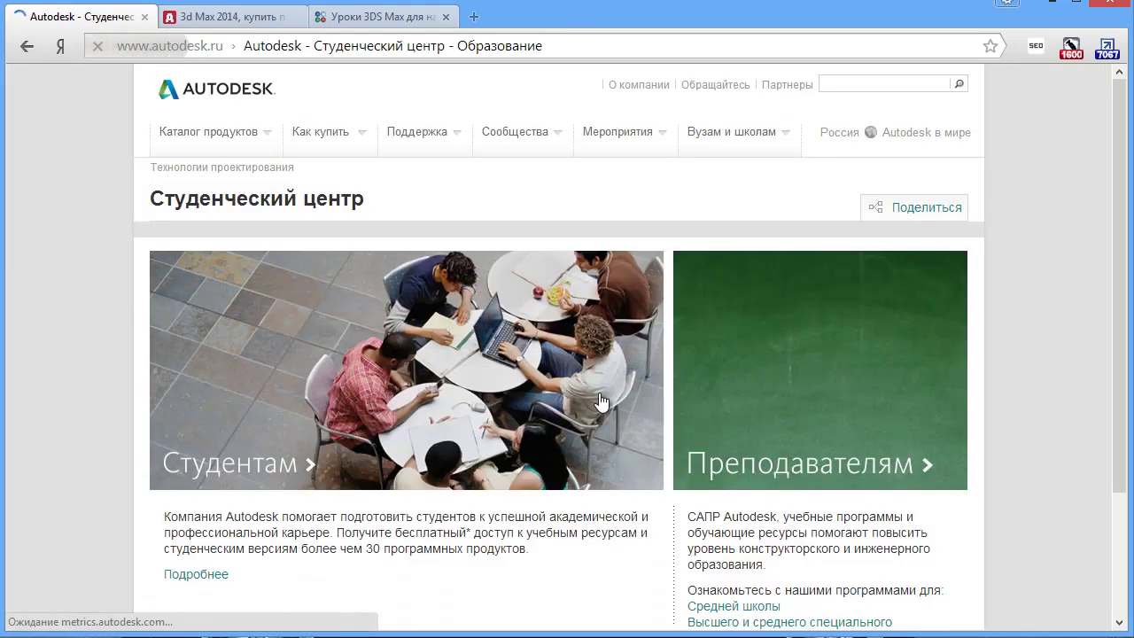
# Open the Вузам и школам free licences page
pyautogui.scroll(-2, 706, 344)
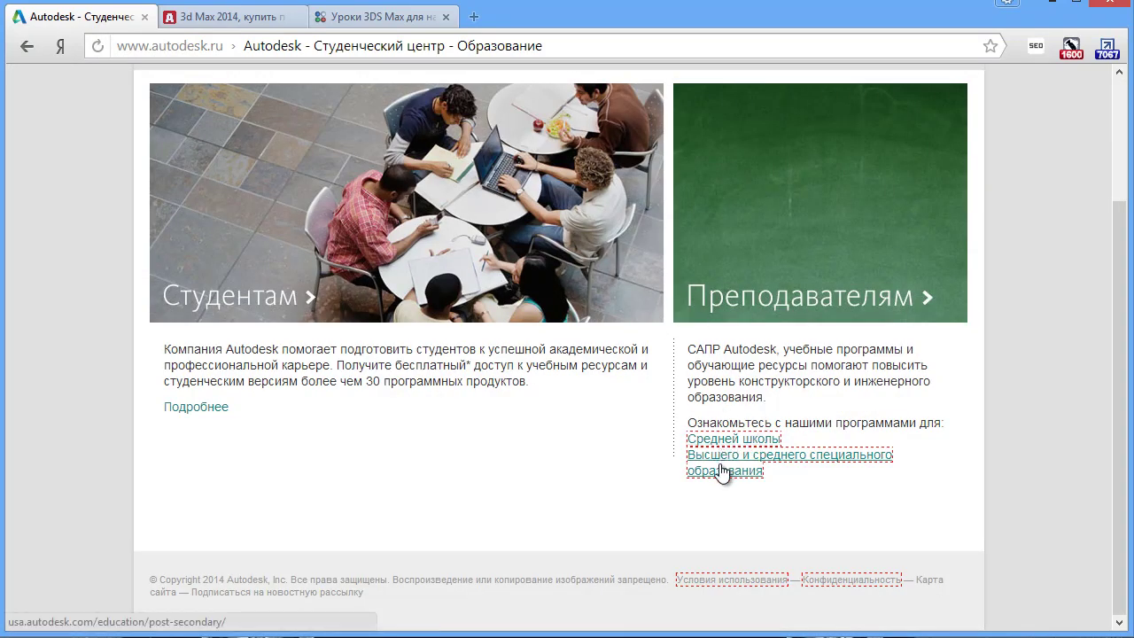
pyautogui.scroll(2, 659, 416)
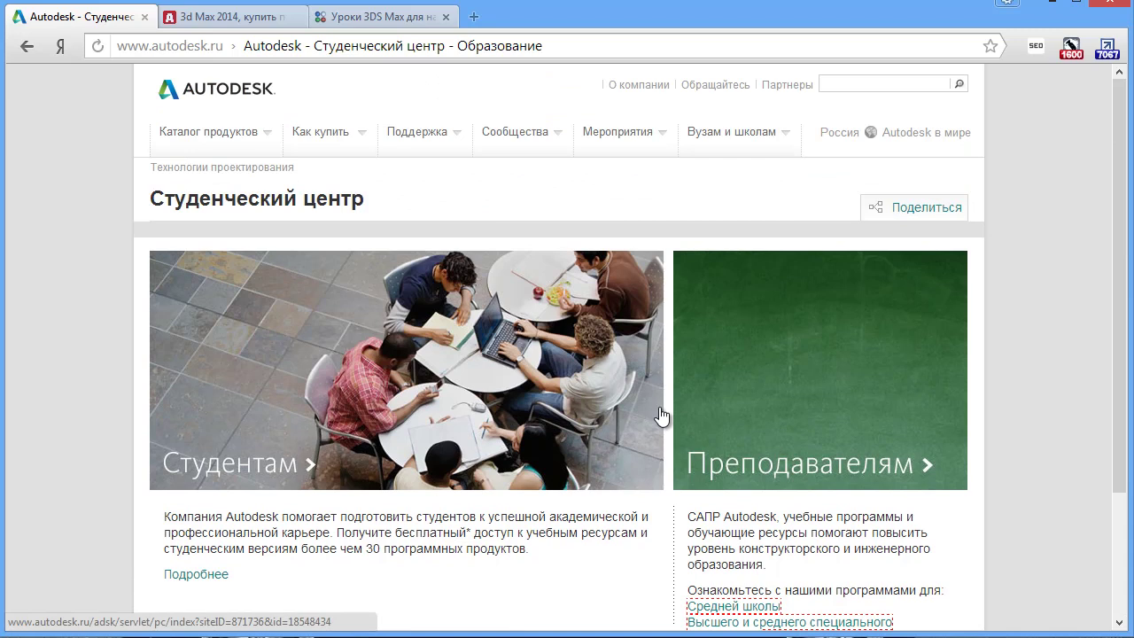
pyautogui.click(732, 134)
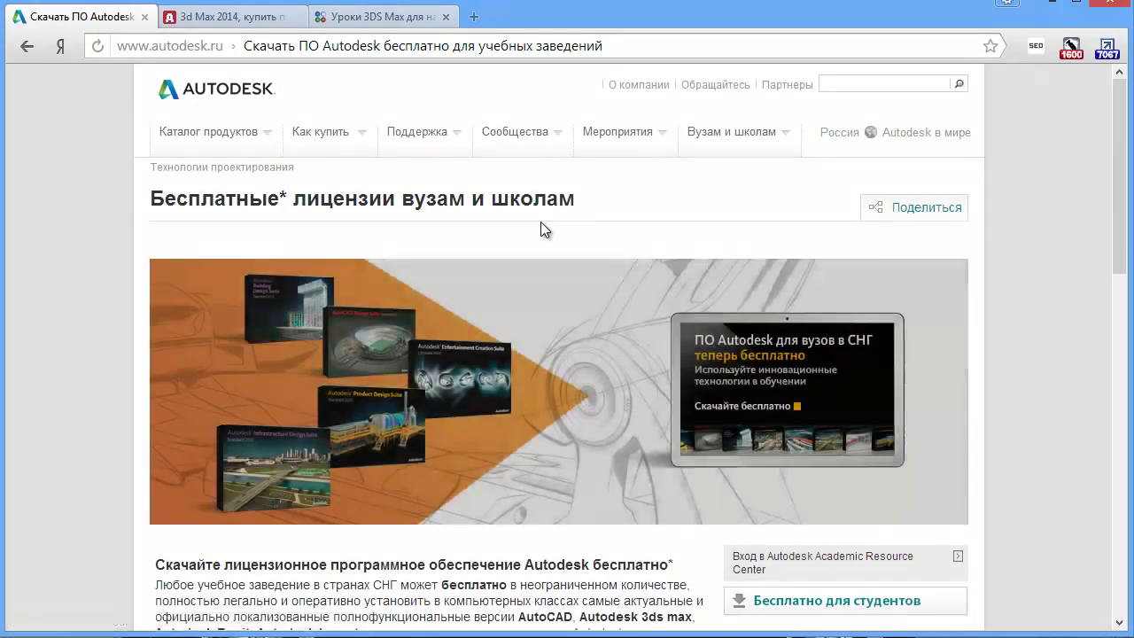
pyautogui.scroll(-2, 585, 266)
pyautogui.scroll(-4, 589, 274)
pyautogui.scroll(4, 593, 272)
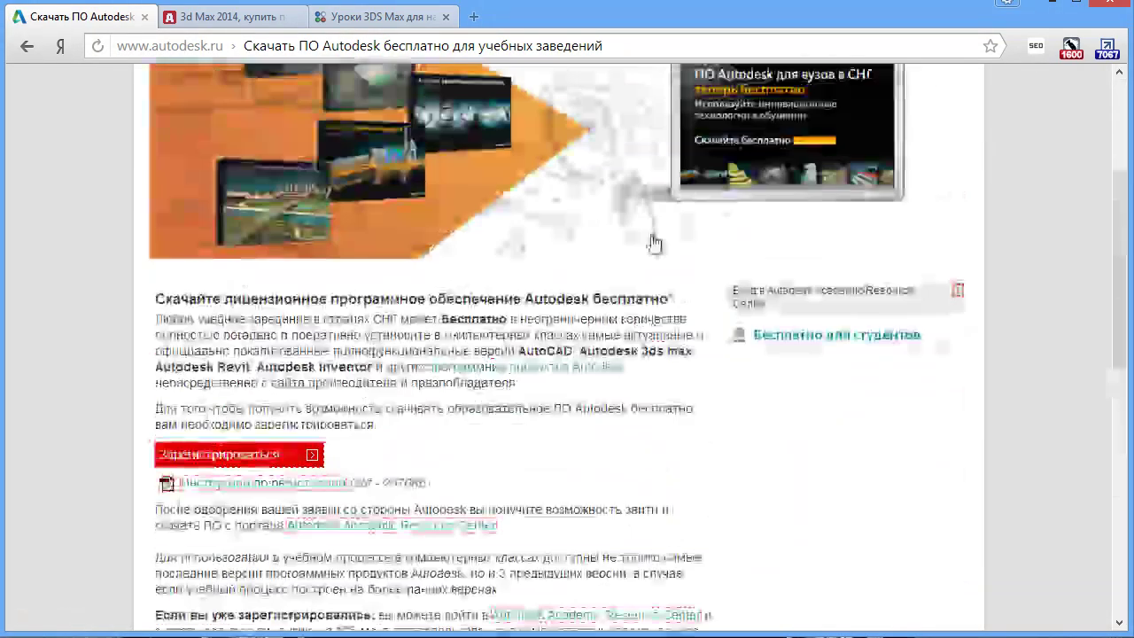
# Open Бесплатно для студентов in a new tab and browse the Free software product grid
pyautogui.click(814, 337)
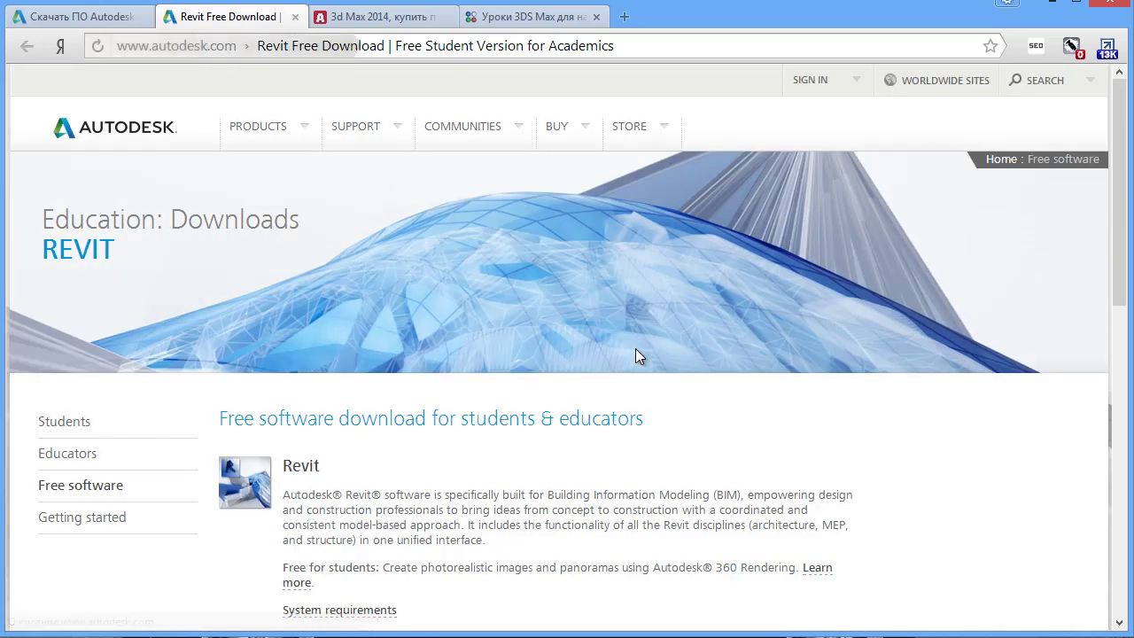
pyautogui.scroll(-3, 635, 348)
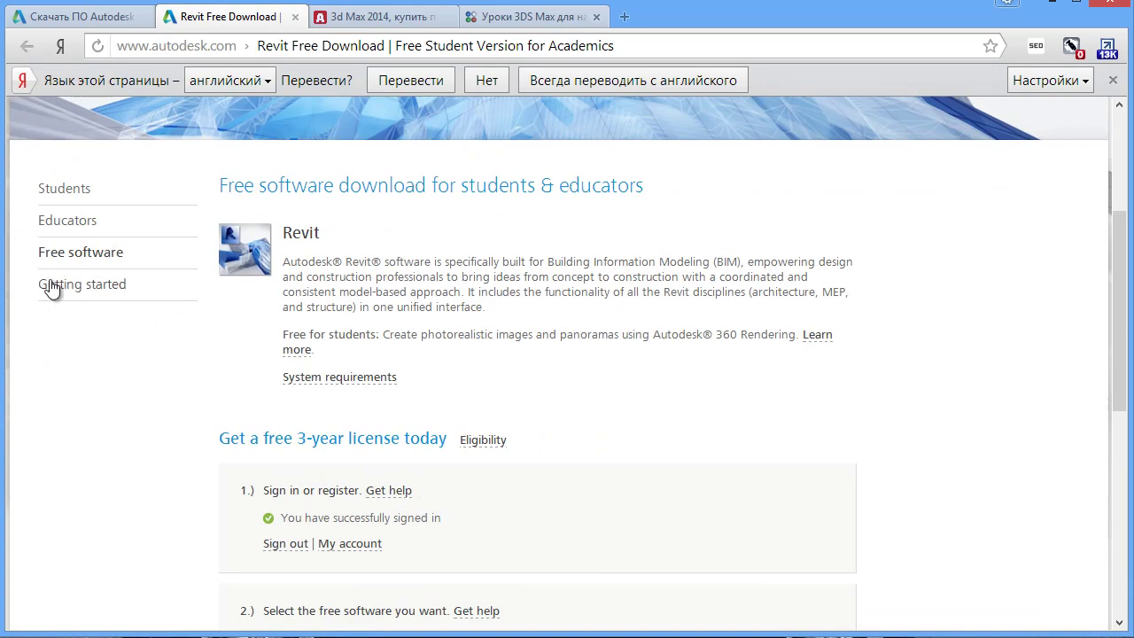
pyautogui.click(67, 256)
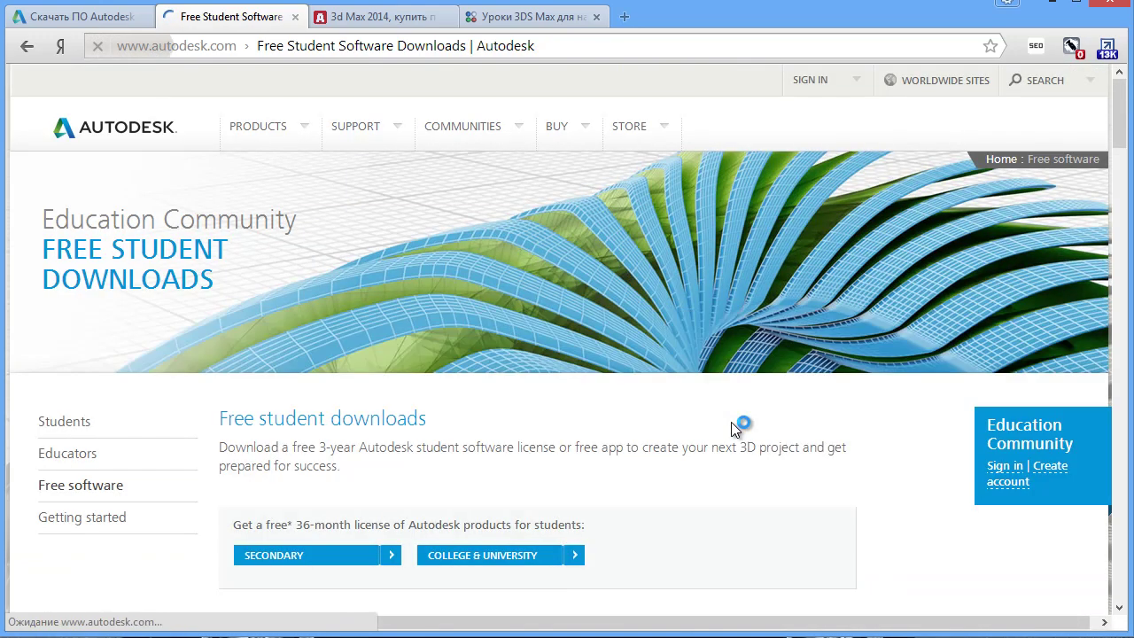
pyautogui.scroll(-1, 734, 423)
pyautogui.scroll(-2, 738, 424)
pyautogui.scroll(-4, 738, 424)
pyautogui.scroll(-1, 740, 424)
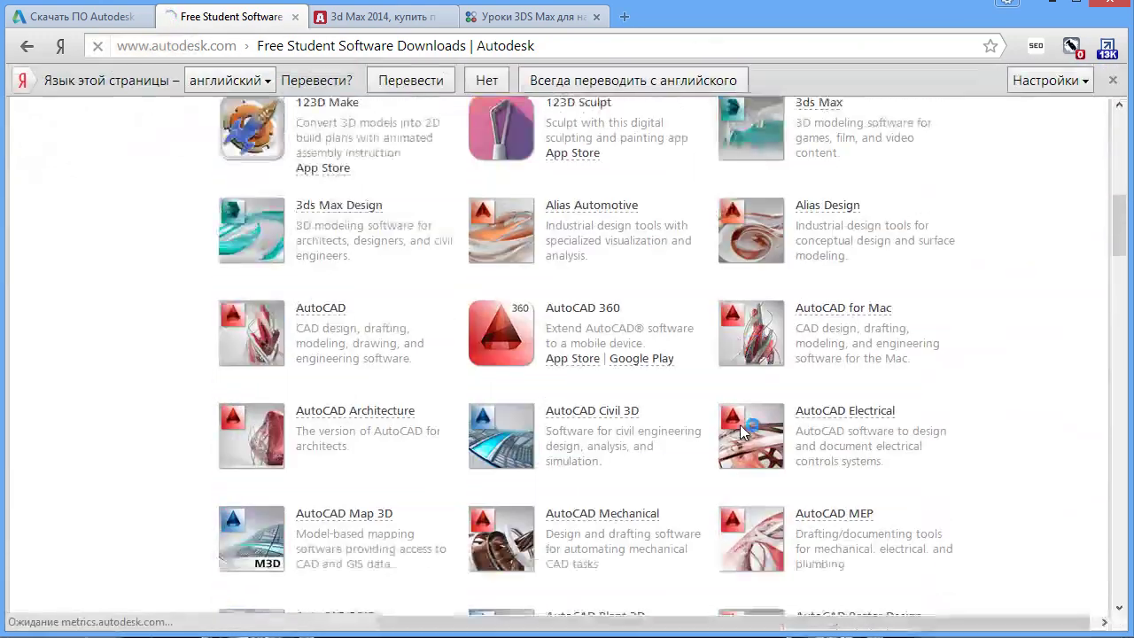
pyautogui.scroll(-4, 740, 424)
pyautogui.scroll(-4, 745, 429)
pyautogui.scroll(-5, 745, 430)
pyautogui.scroll(5, 744, 430)
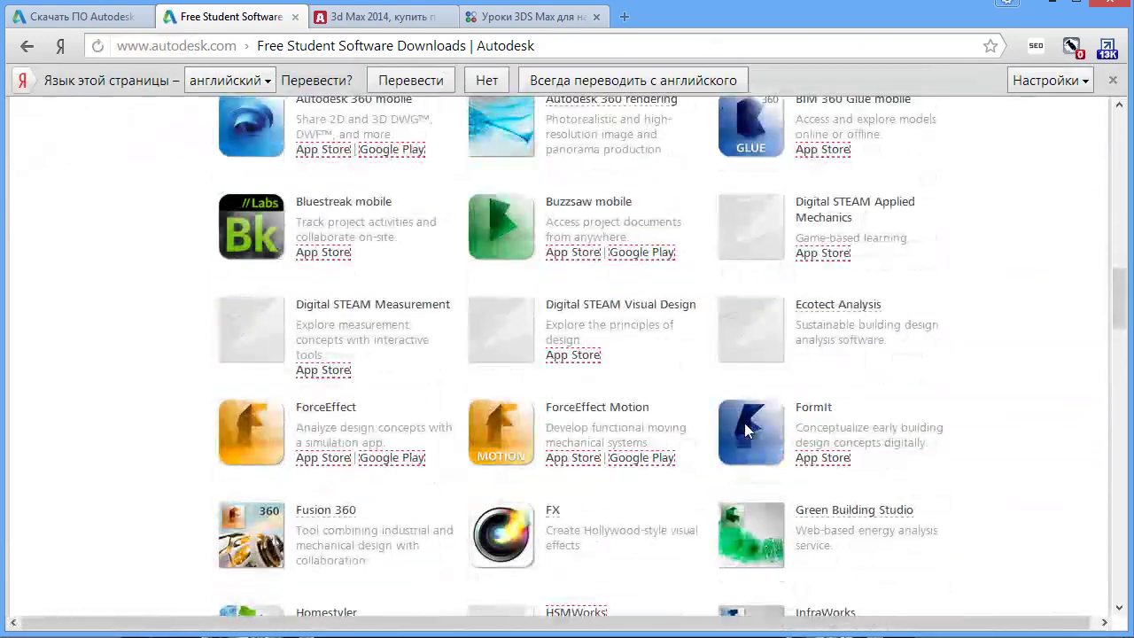
pyautogui.scroll(4, 745, 429)
pyautogui.scroll(3, 91, 119)
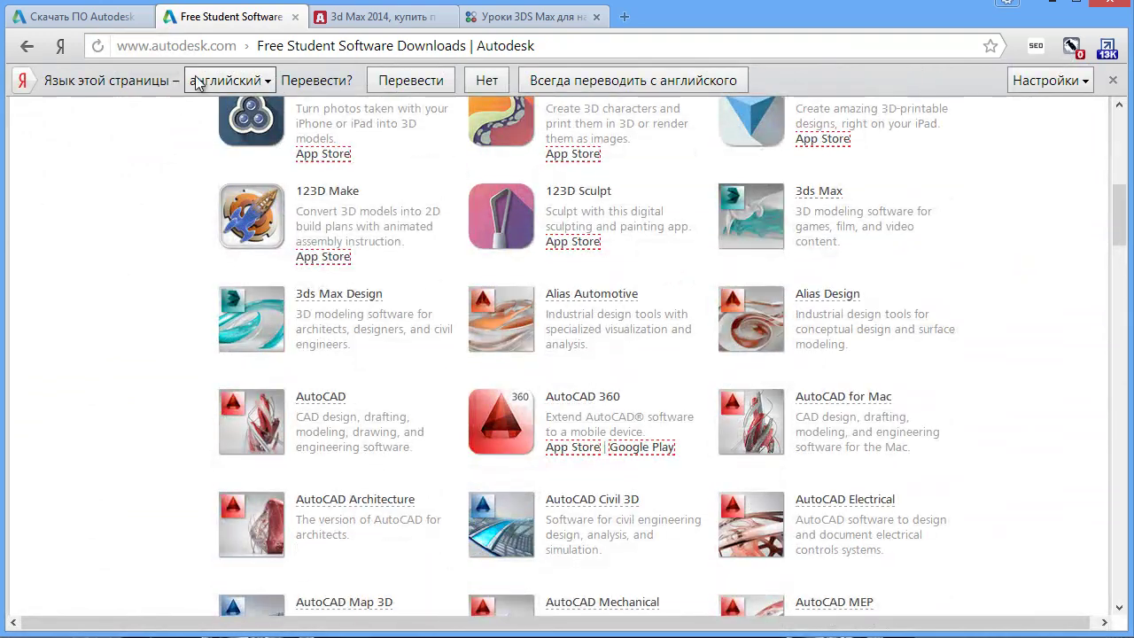
# Glance back at the Russian free licences tab, then return to browse the student downloads
pyautogui.click(81, 23)
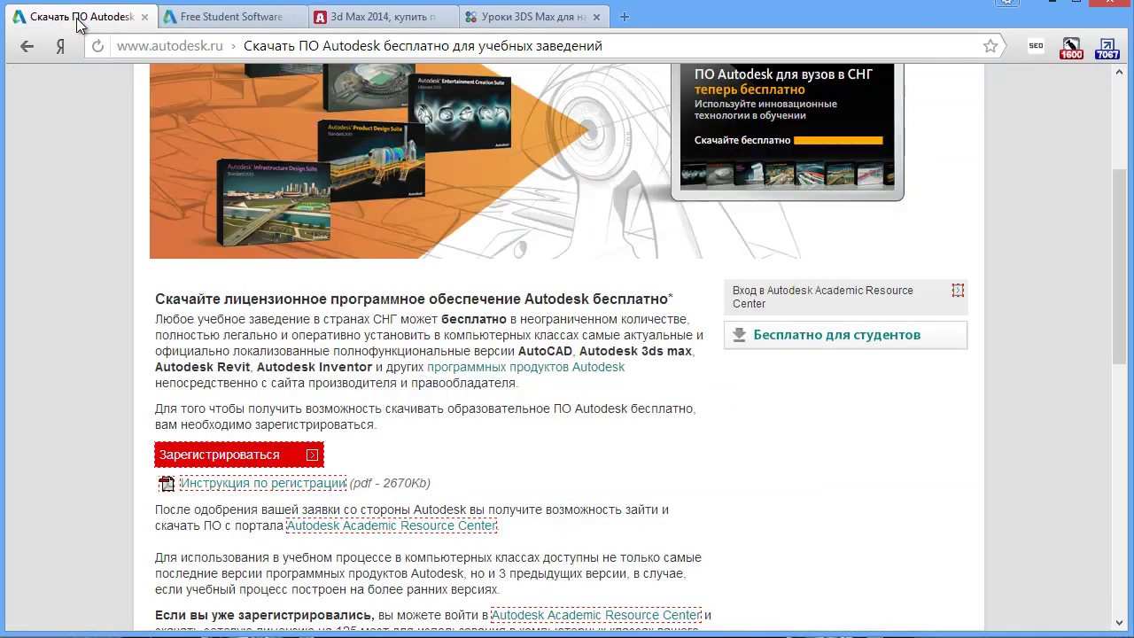
pyautogui.click(227, 20)
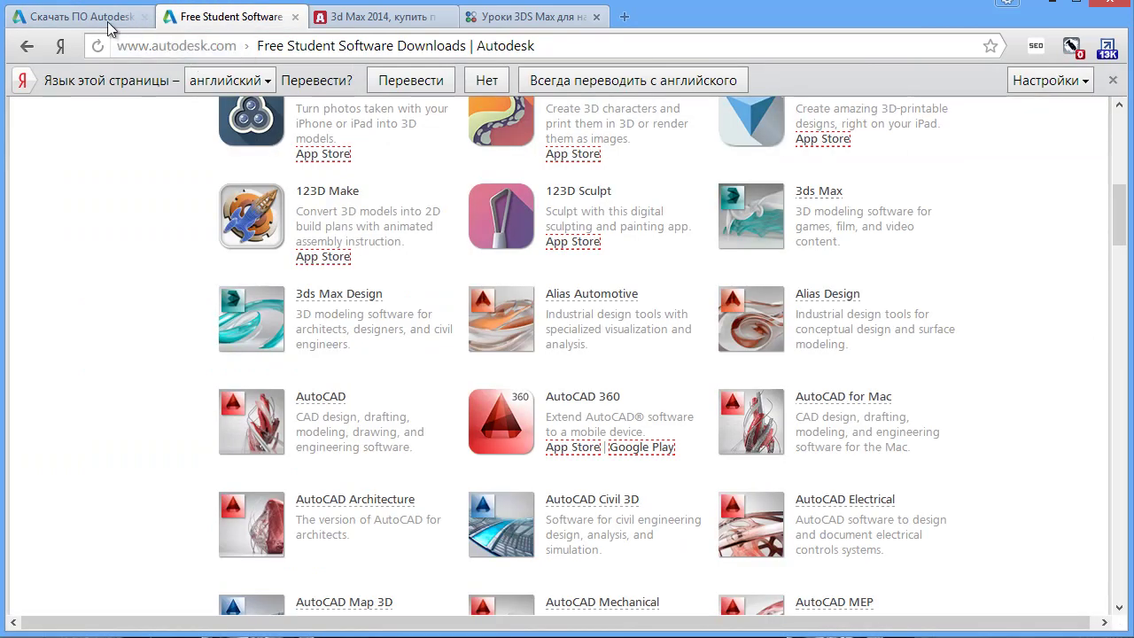
pyautogui.scroll(2, 1077, 470)
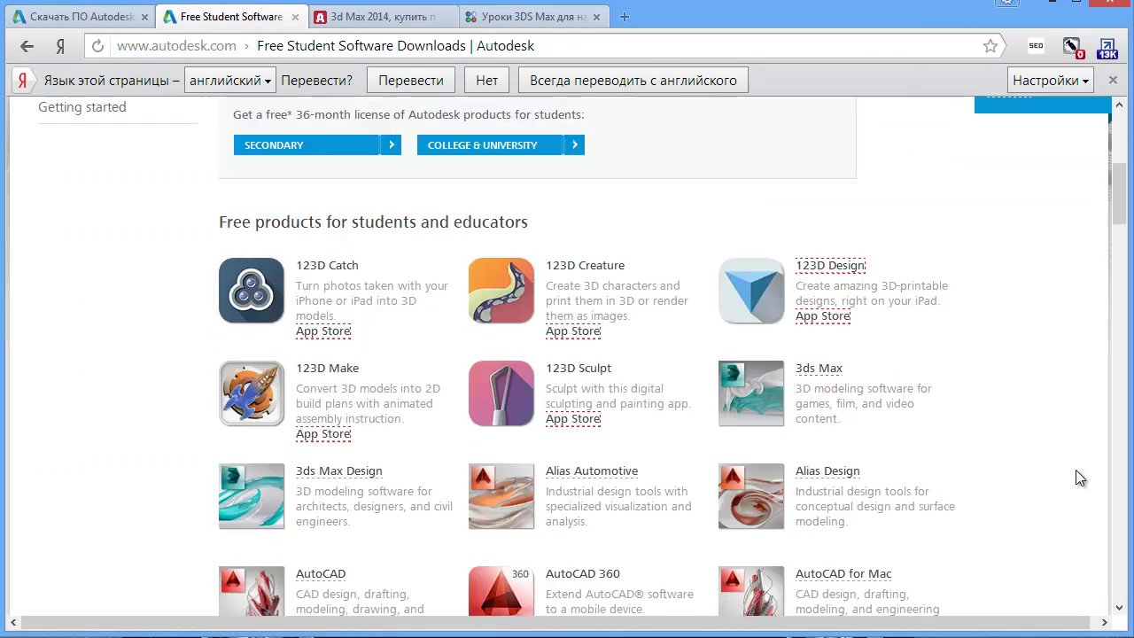
pyautogui.scroll(2, 1077, 469)
pyautogui.scroll(2, 1077, 470)
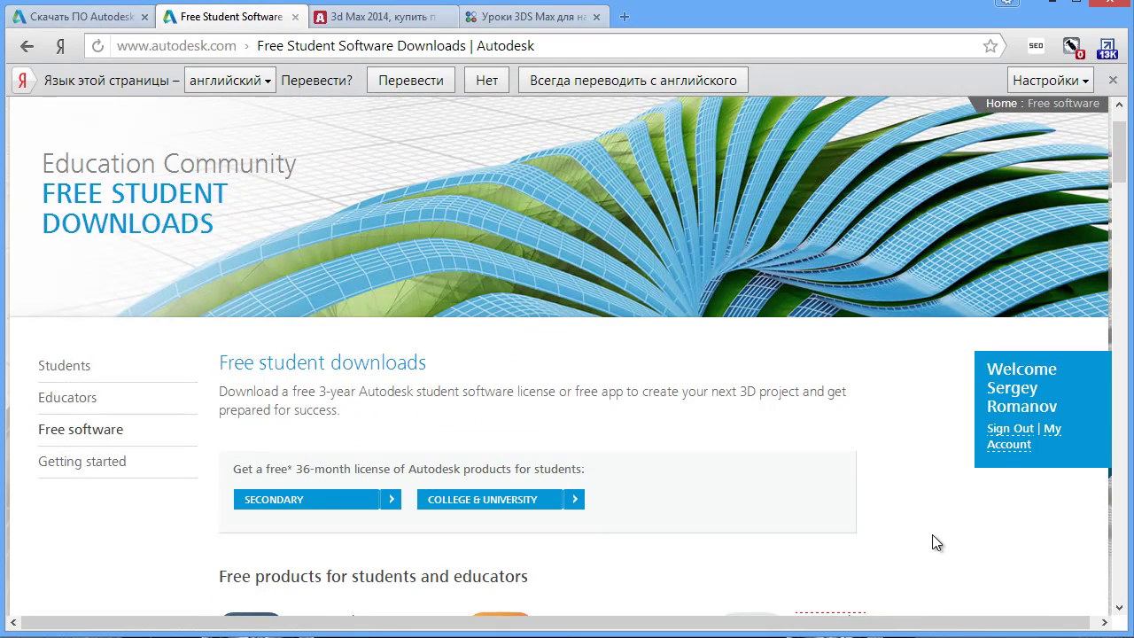
pyautogui.scroll(-4, 938, 542)
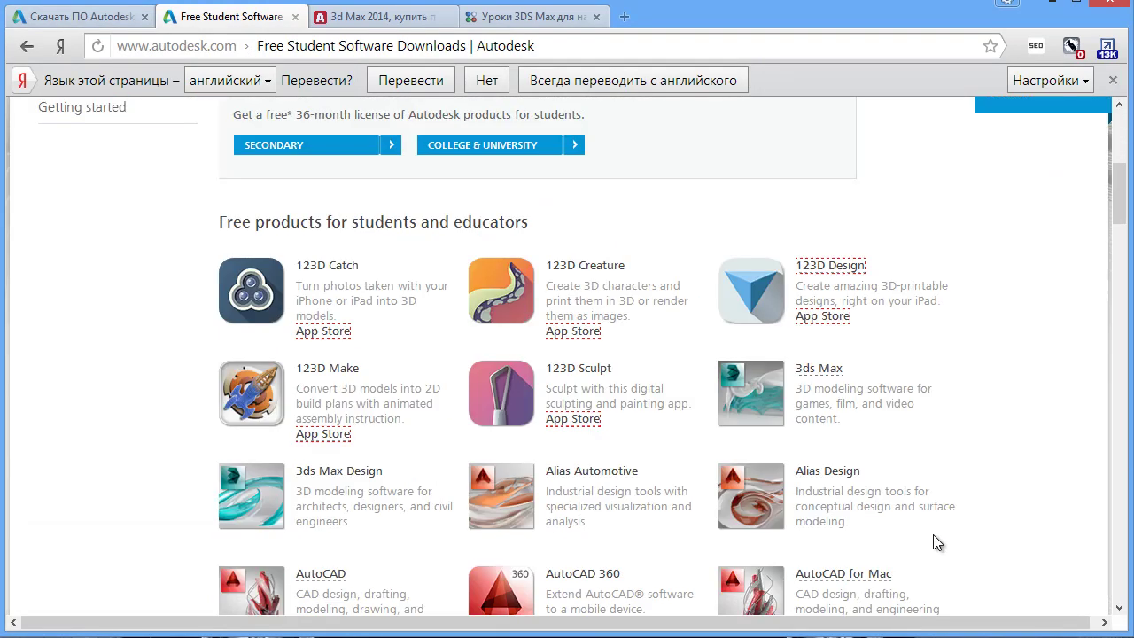
pyautogui.scroll(-3, 937, 542)
pyautogui.scroll(8, 937, 542)
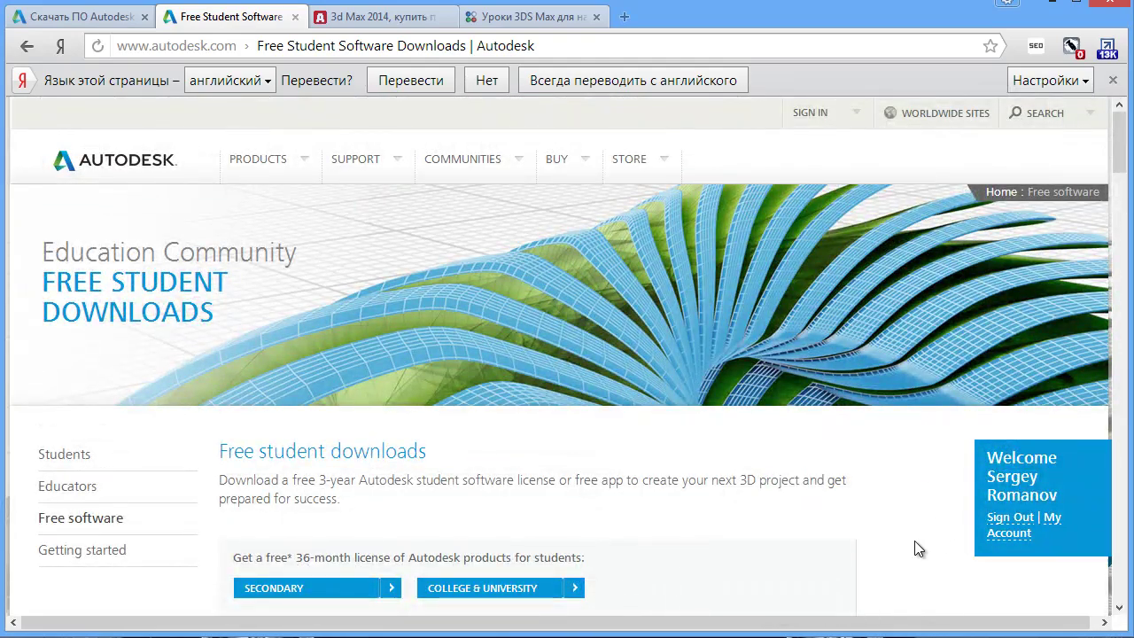
pyautogui.scroll(-4, 941, 524)
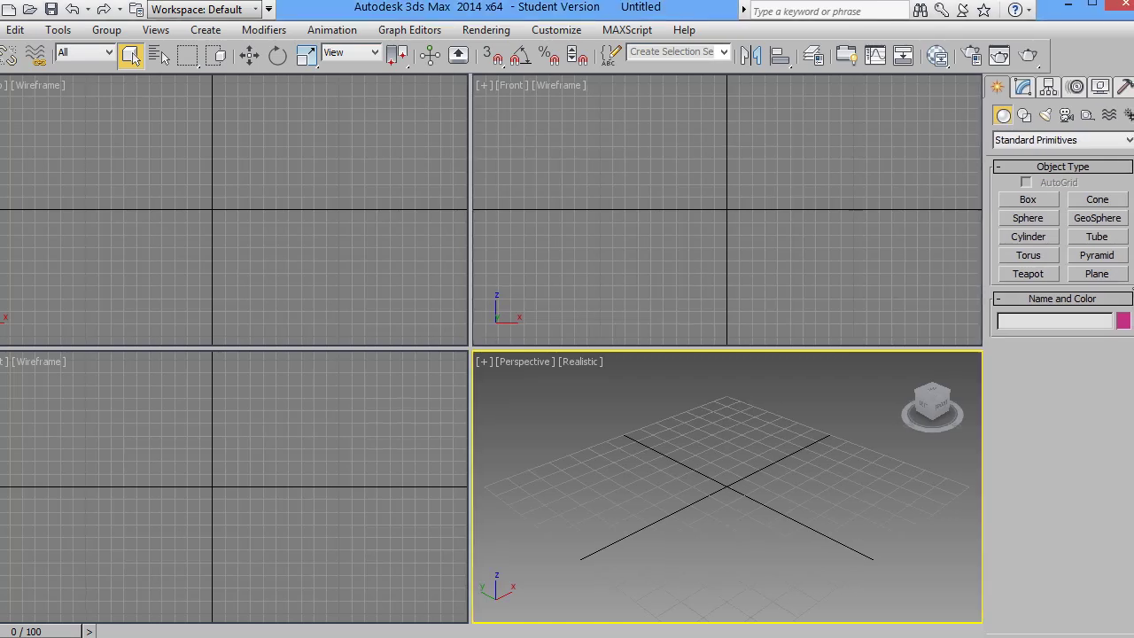
# Drag the 3ds Max window's right, bottom, left and top edges to fit it on screen
pyautogui.moveTo(1133, 291); pyautogui.dragTo(1125, 290)
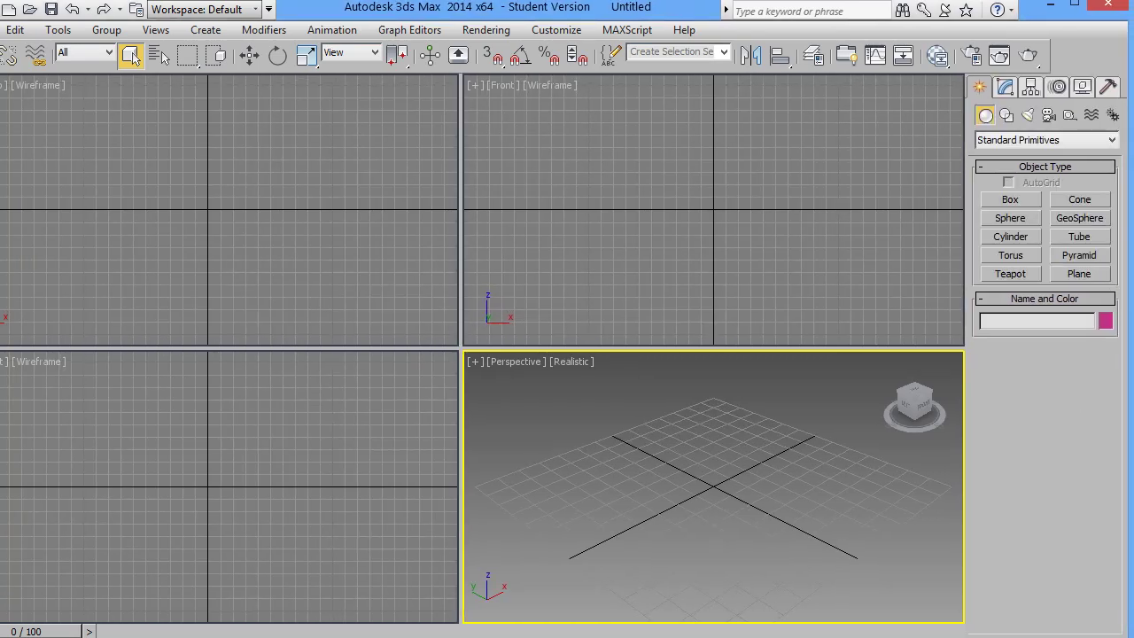
pyautogui.moveTo(486, 637); pyautogui.dragTo(486, 630)
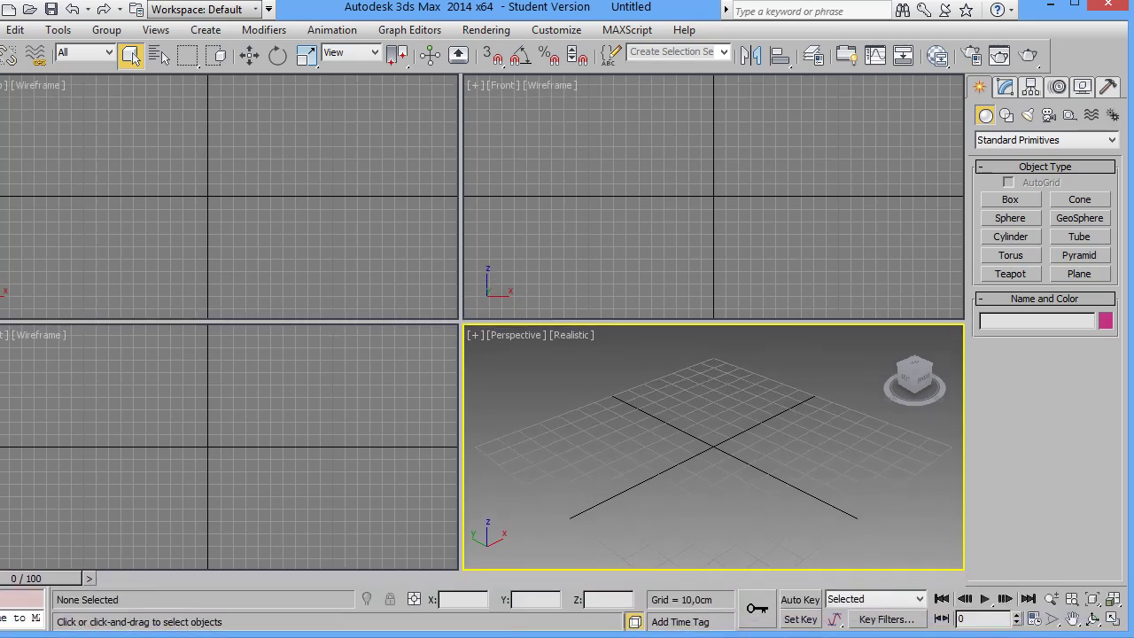
pyautogui.moveTo(0, 317); pyautogui.dragTo(7, 317)
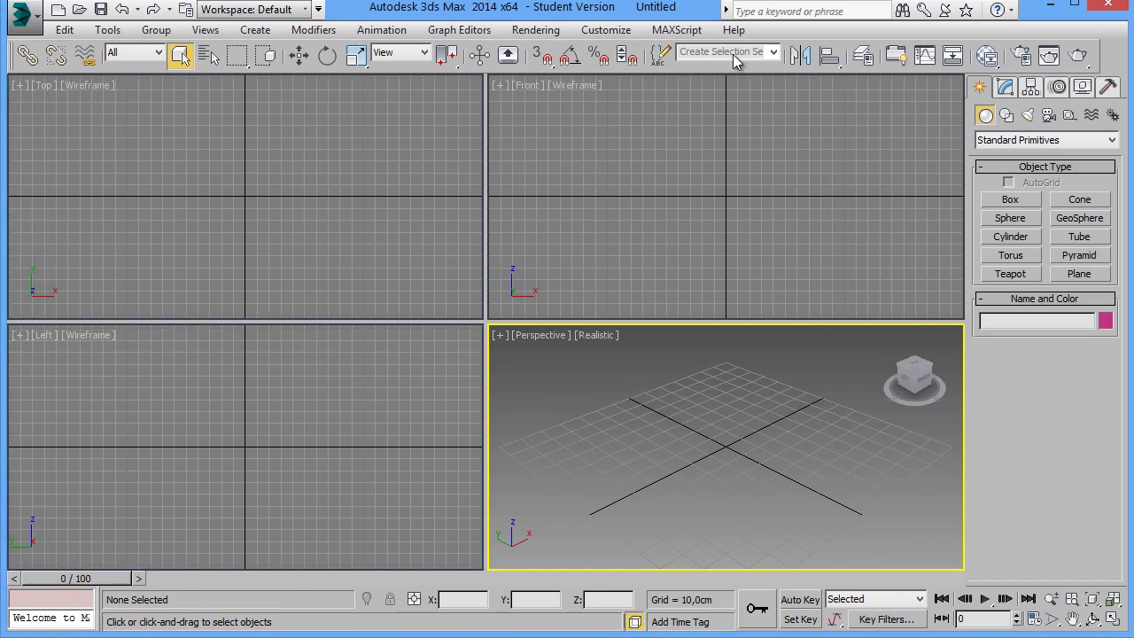
pyautogui.moveTo(684, 3); pyautogui.dragTo(684, 6)
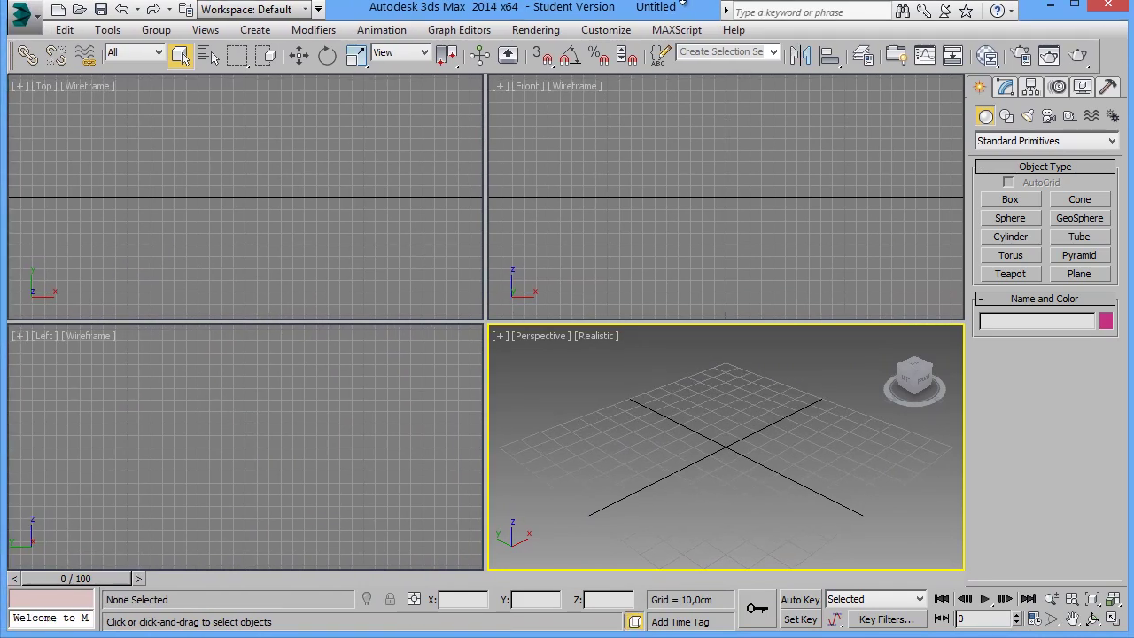